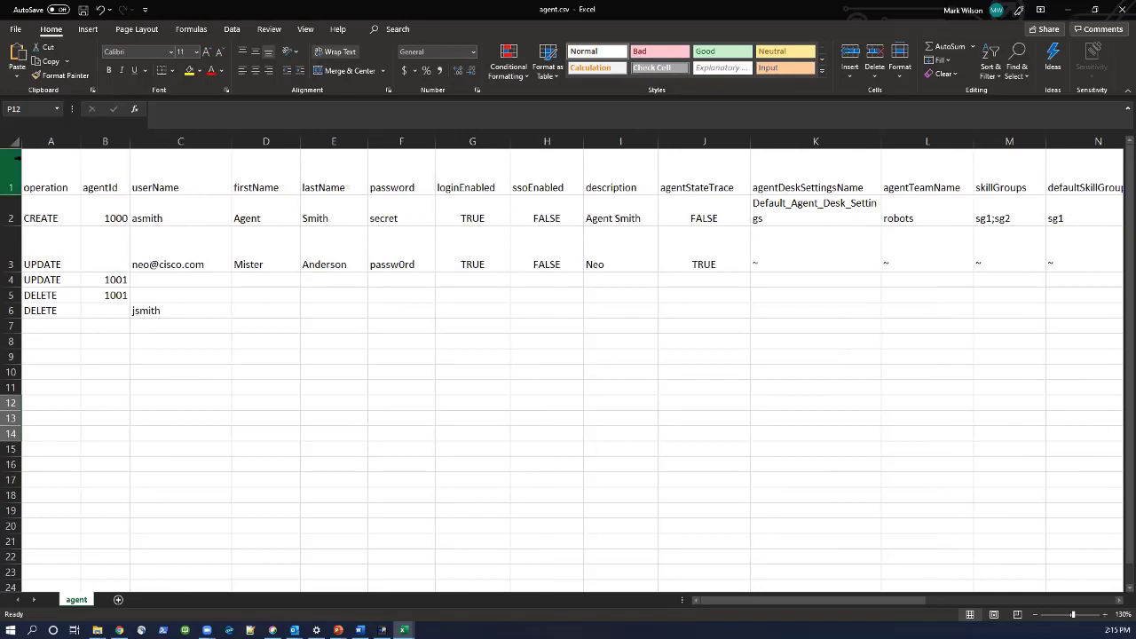
Examine the operation, agentId and userName columns of agent.csv, checking the CREATE row and the first UPDATE row.
{"action": "left_click", "coordinate": [51, 142]}
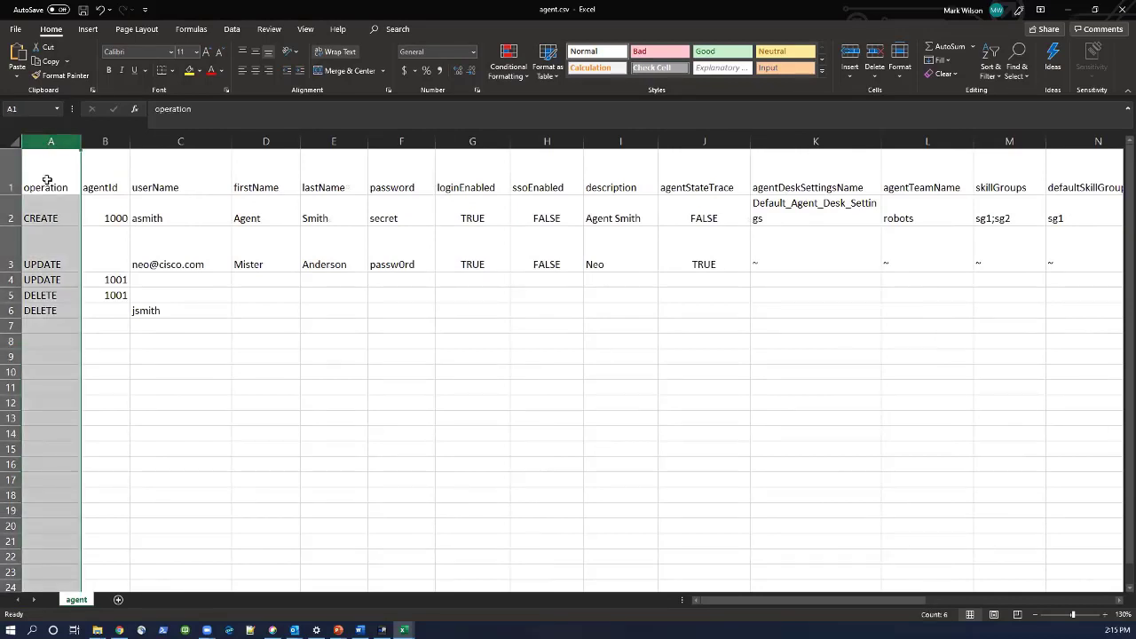
{"action": "left_click", "coordinate": [47, 180]}
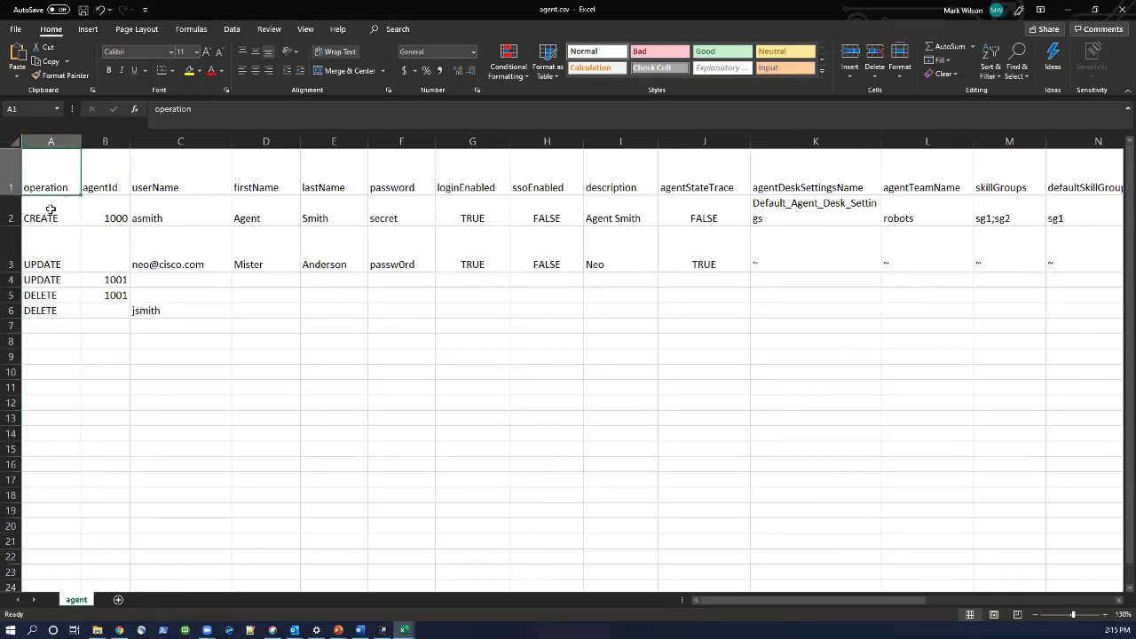
{"action": "left_click", "coordinate": [50, 210]}
{"action": "left_click", "coordinate": [55, 242]}
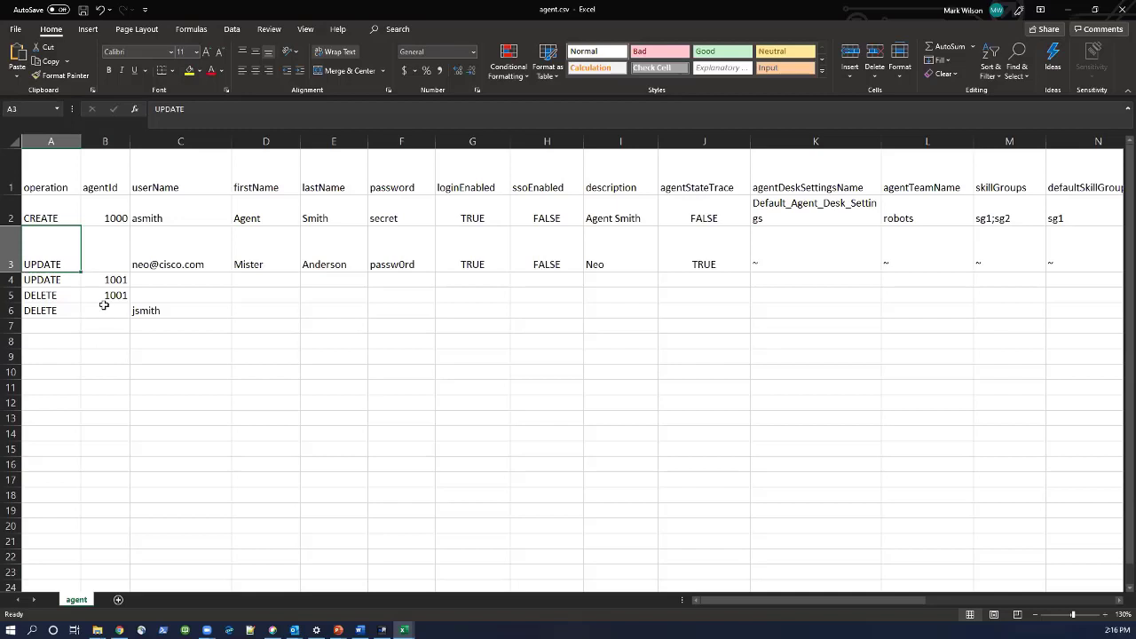
{"action": "left_click", "coordinate": [100, 232]}
{"action": "left_click", "coordinate": [103, 214]}
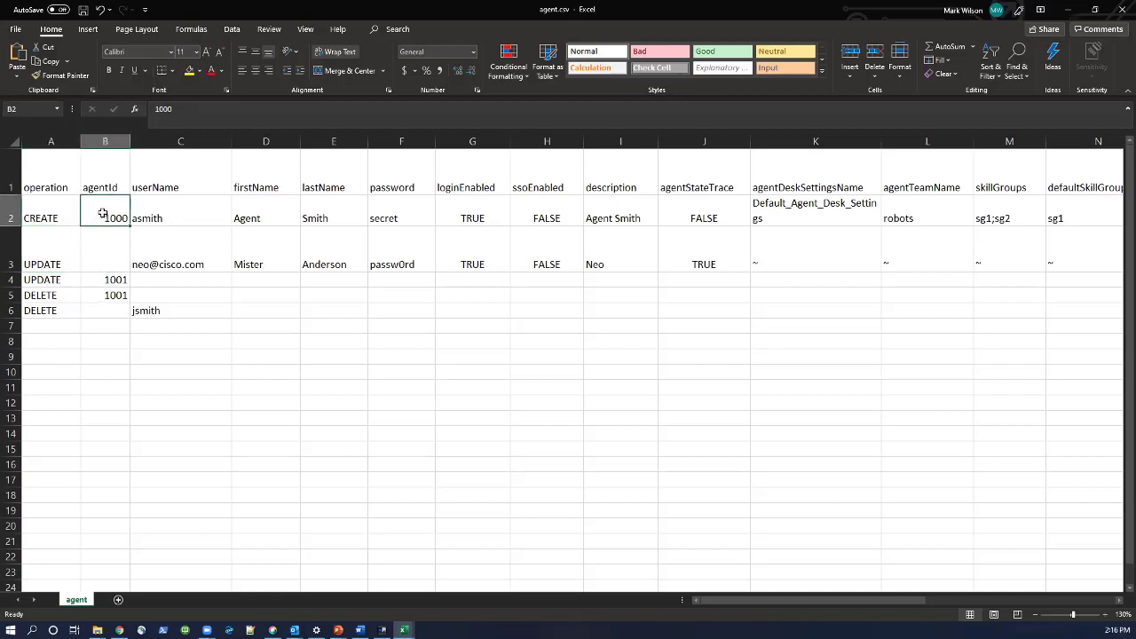
{"action": "left_click", "coordinate": [175, 209]}
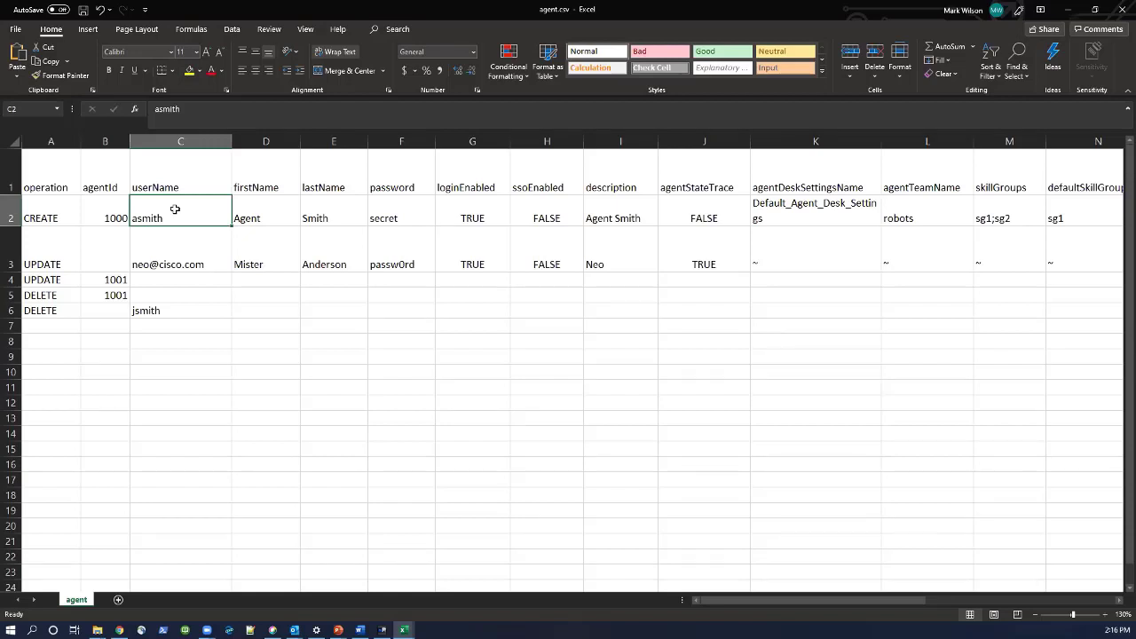
{"action": "left_click", "coordinate": [193, 255]}
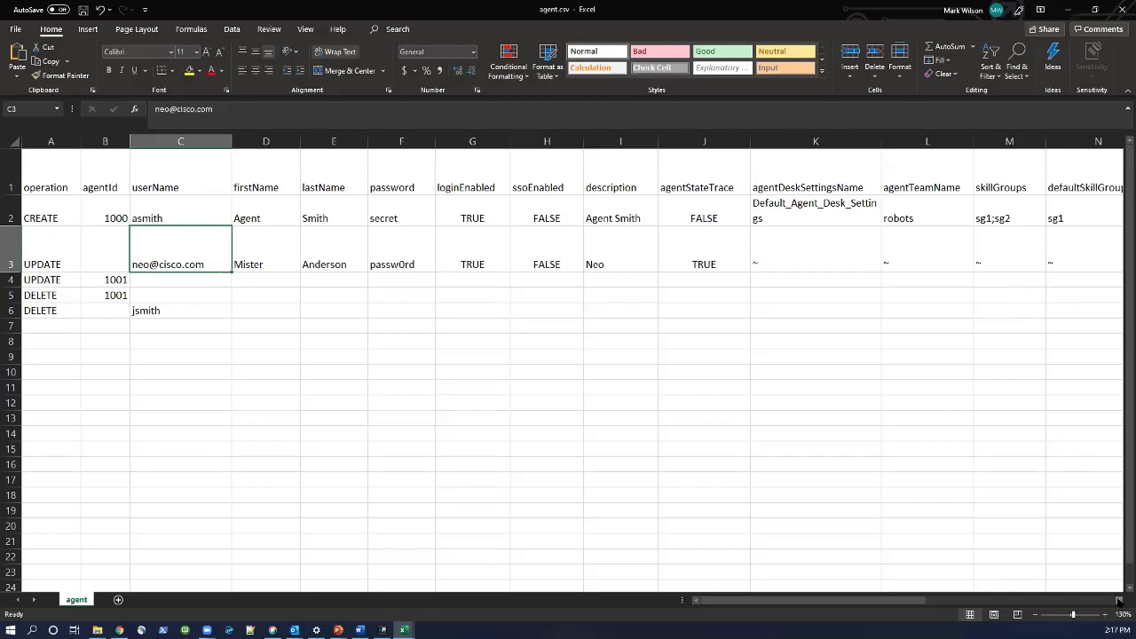
Review the remaining agent.csv columns through emailAddress, checking the skillGroups, attributes and ecePerson entries.
{"action": "left_click", "coordinate": [1119, 600]}
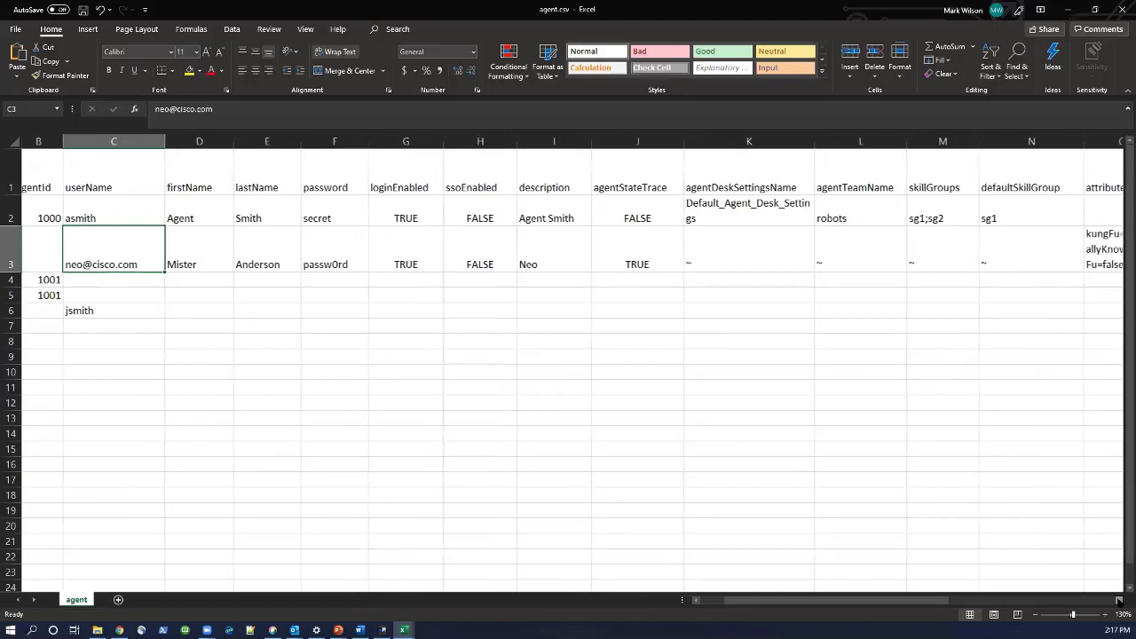
{"action": "left_click", "coordinate": [1119, 600]}
{"action": "left_click", "coordinate": [812, 212]}
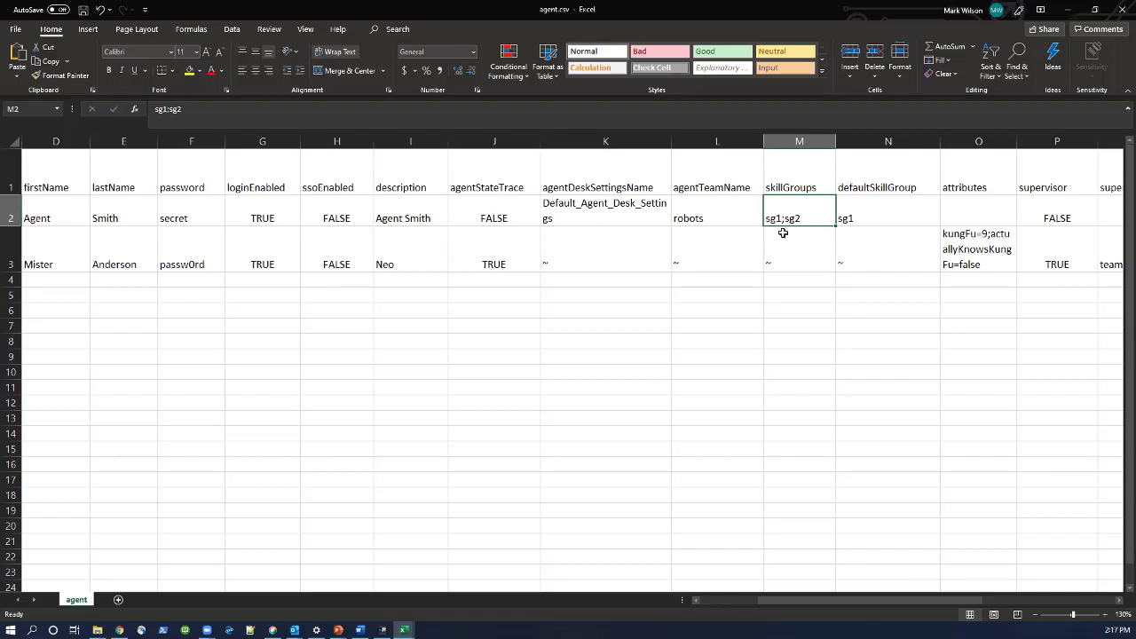
{"action": "left_click", "coordinate": [990, 257]}
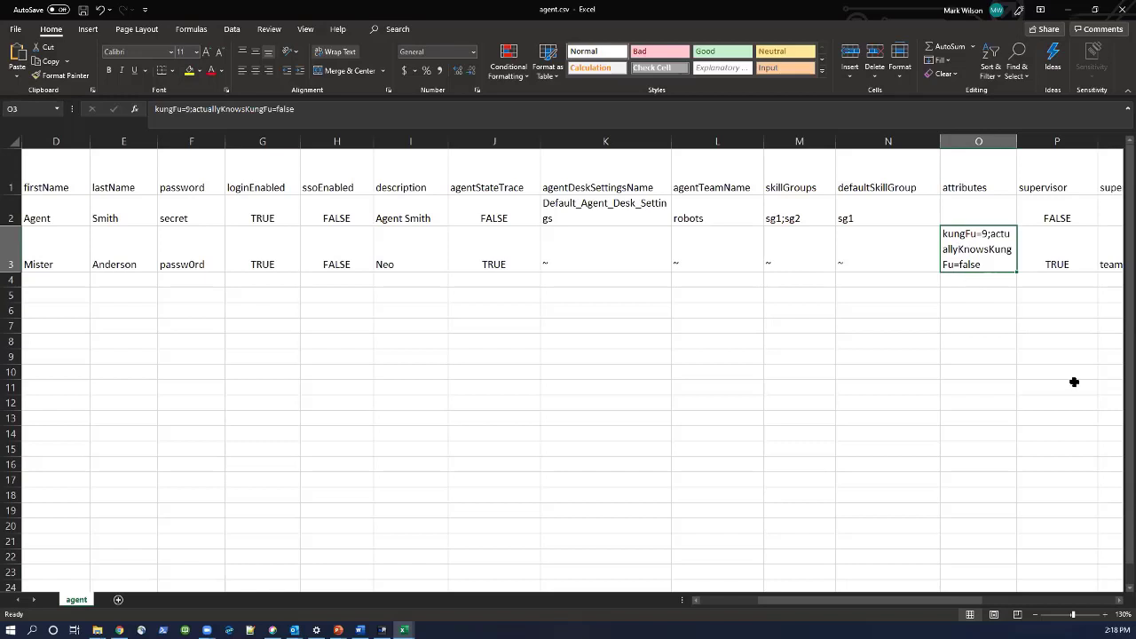
{"action": "left_click", "coordinate": [1119, 600]}
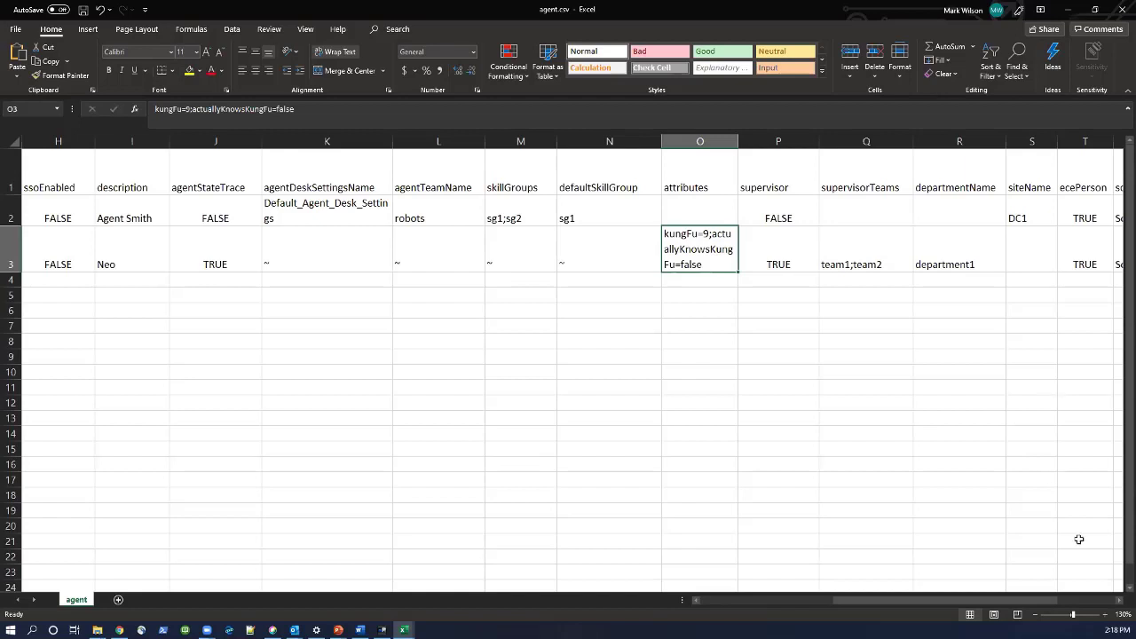
{"action": "left_click", "coordinate": [1120, 600]}
{"action": "left_click", "coordinate": [1120, 600]}
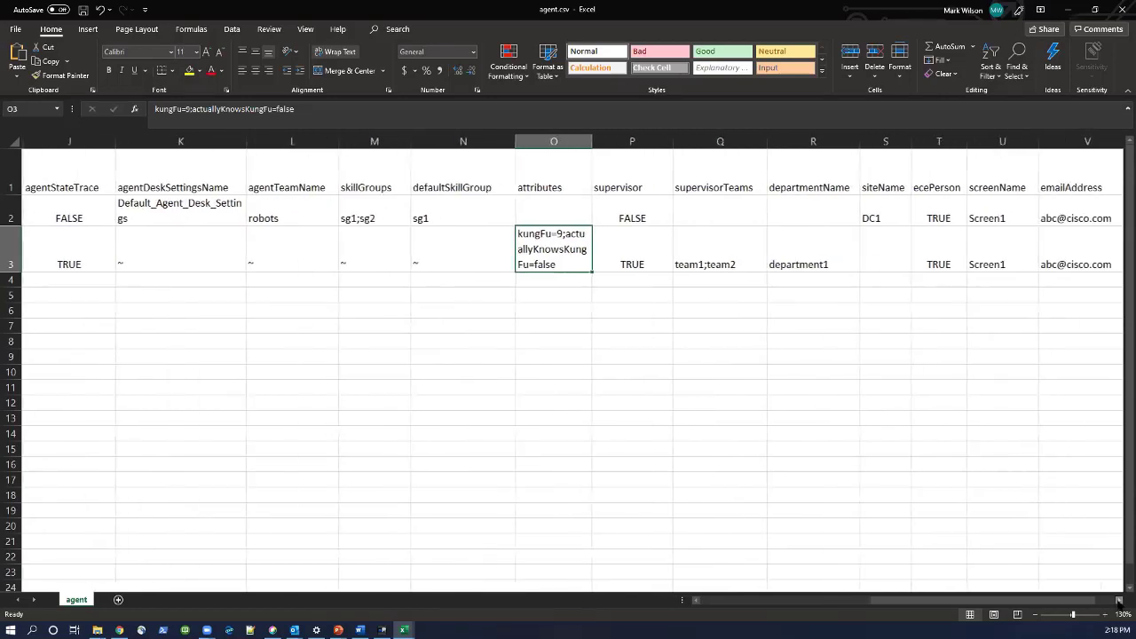
{"action": "left_click", "coordinate": [1119, 600]}
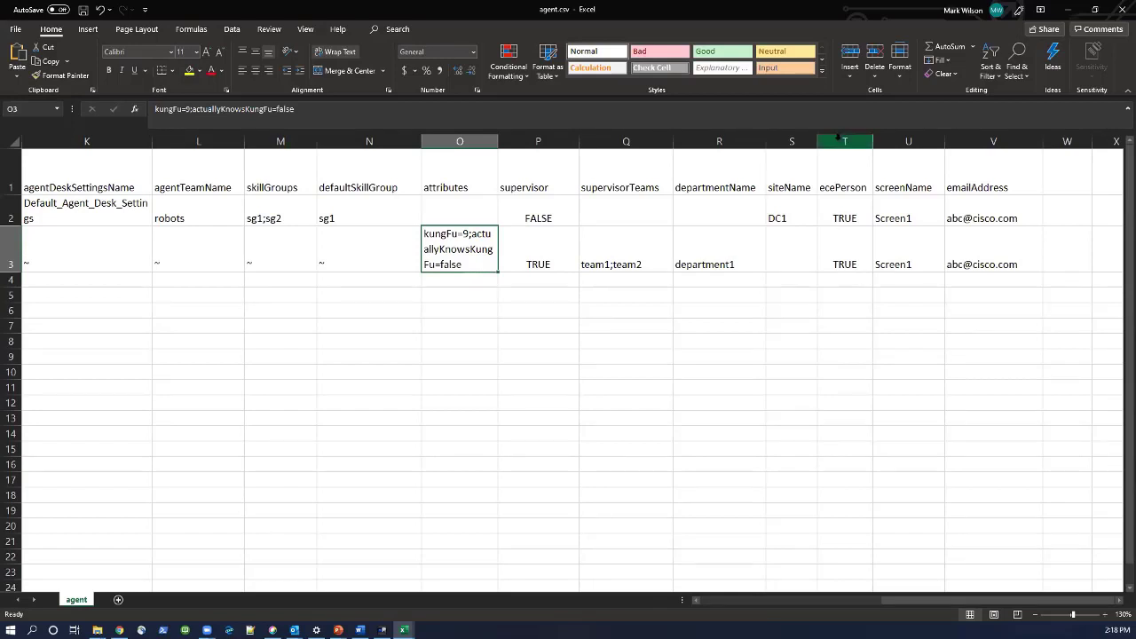
{"action": "left_click", "coordinate": [840, 140]}
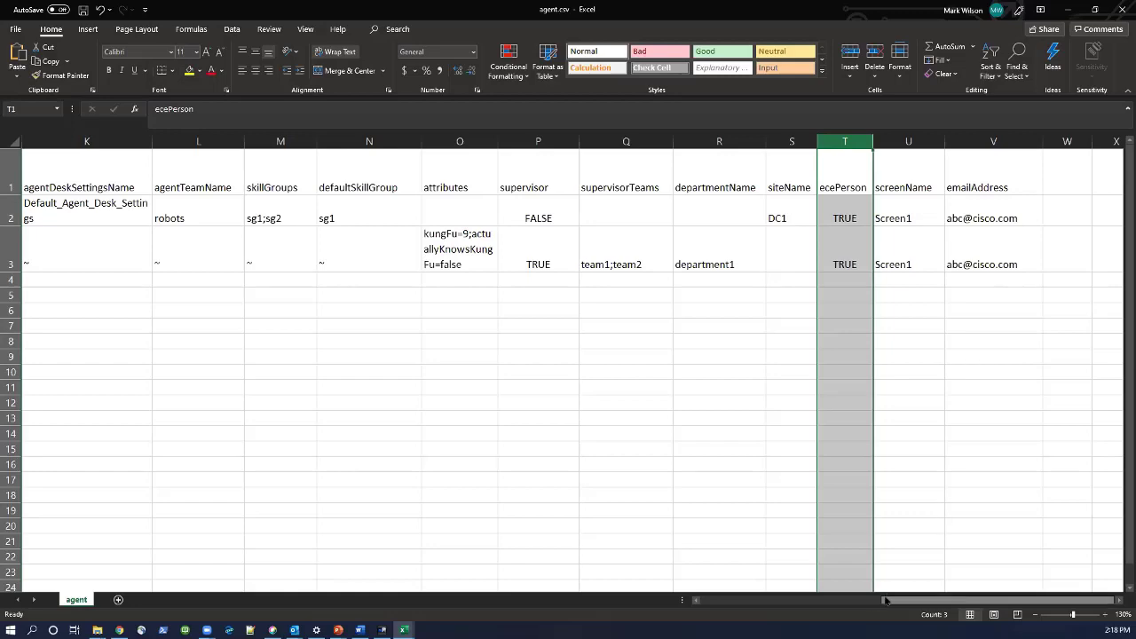
Check the first DELETE row of agent.csv and minimize the workbook.
{"action": "left_click_drag", "start_coordinate": [885, 601], "coordinate": [668, 610]}
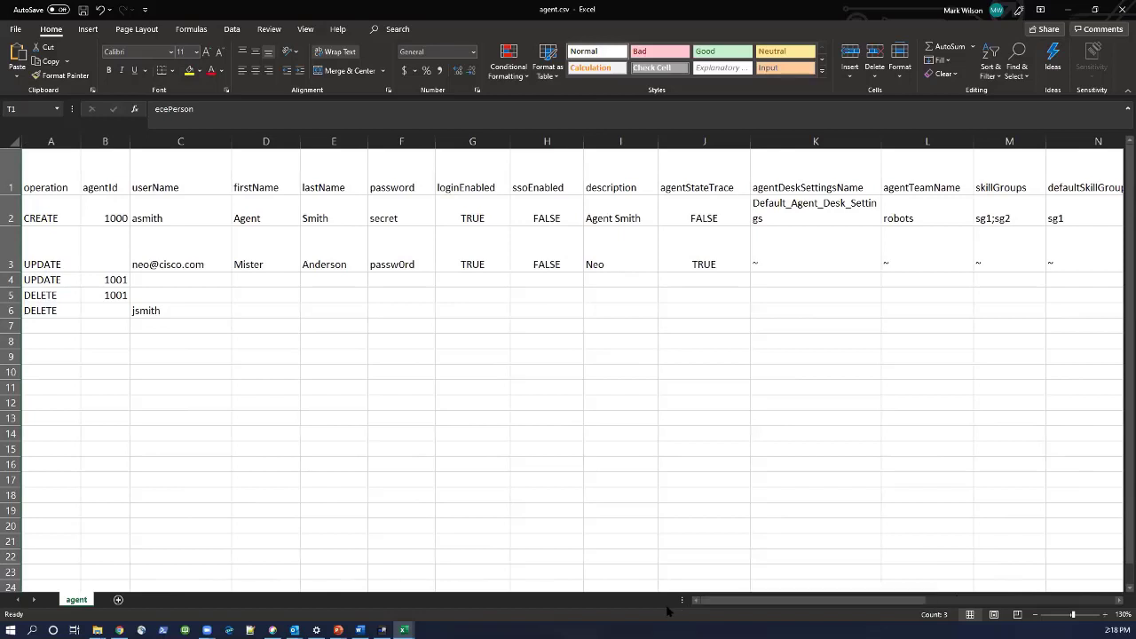
{"action": "left_click", "coordinate": [56, 295]}
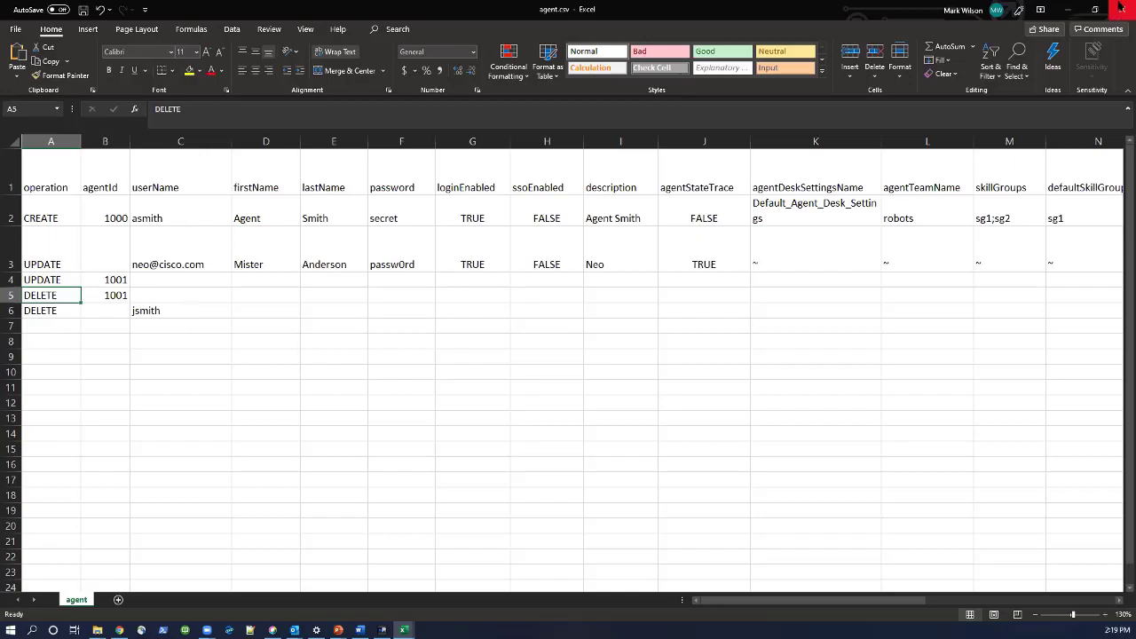
{"action": "left_click", "coordinate": [1069, 10]}
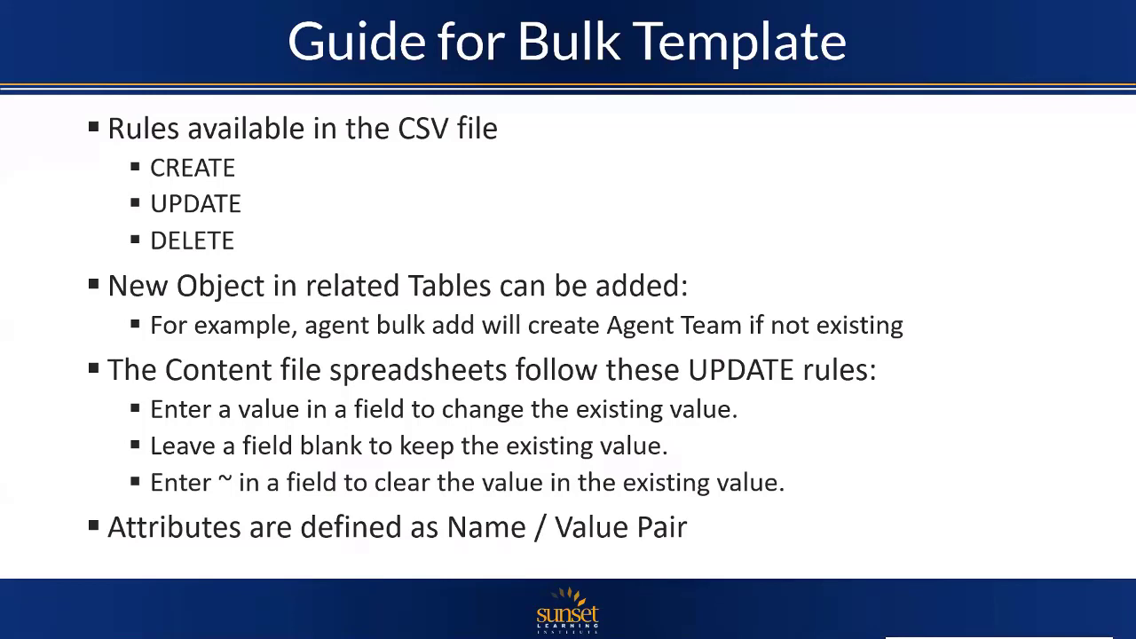
Bring calltype.csv to the front at 160% zoom and highlight its serviceLevelThreshold column.
{"action": "key", "text": "alt+Tab"}
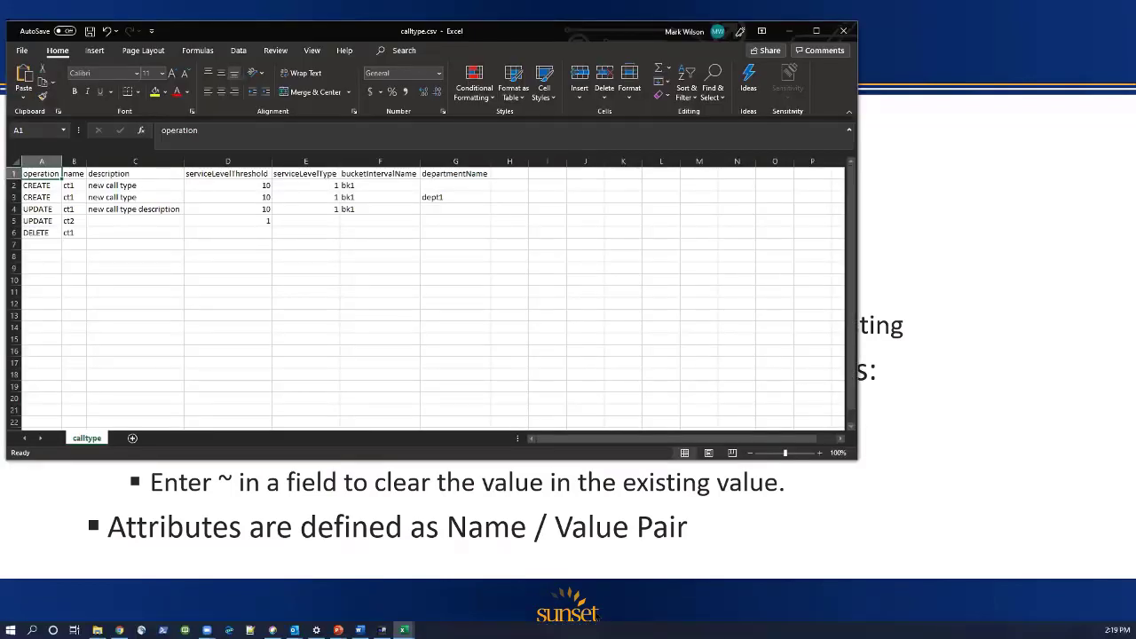
{"action": "left_click", "coordinate": [820, 453]}
{"action": "left_click", "coordinate": [820, 453]}
{"action": "left_click", "coordinate": [820, 453]}
{"action": "left_click", "coordinate": [820, 453]}
{"action": "left_click", "coordinate": [820, 452]}
{"action": "left_click", "coordinate": [820, 453]}
{"action": "left_click", "coordinate": [821, 453]}
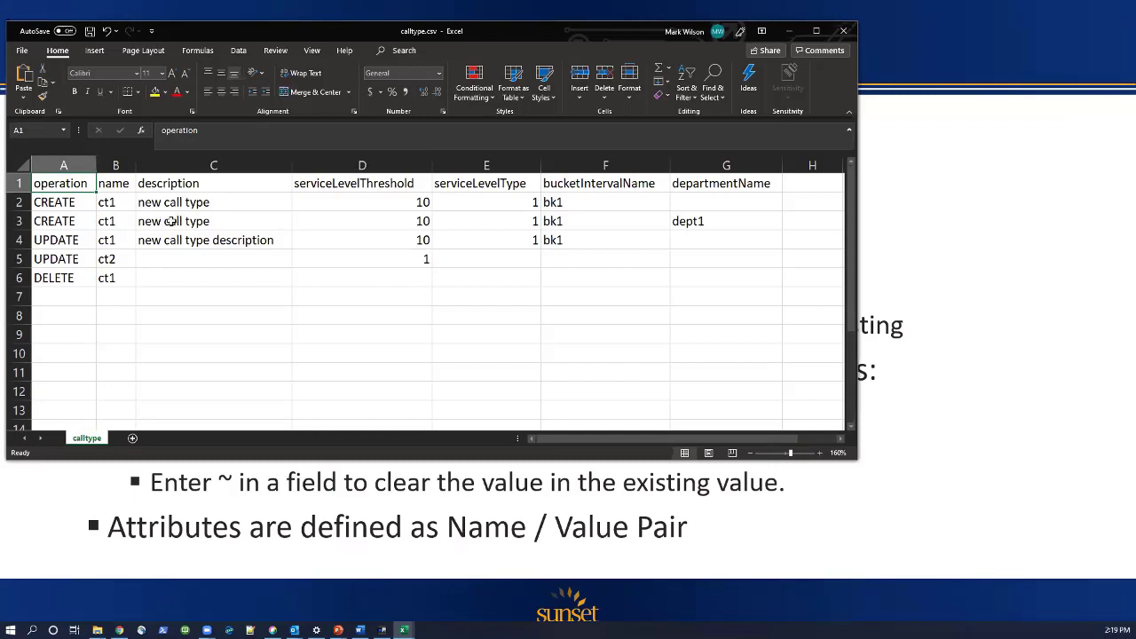
{"action": "left_click", "coordinate": [348, 160]}
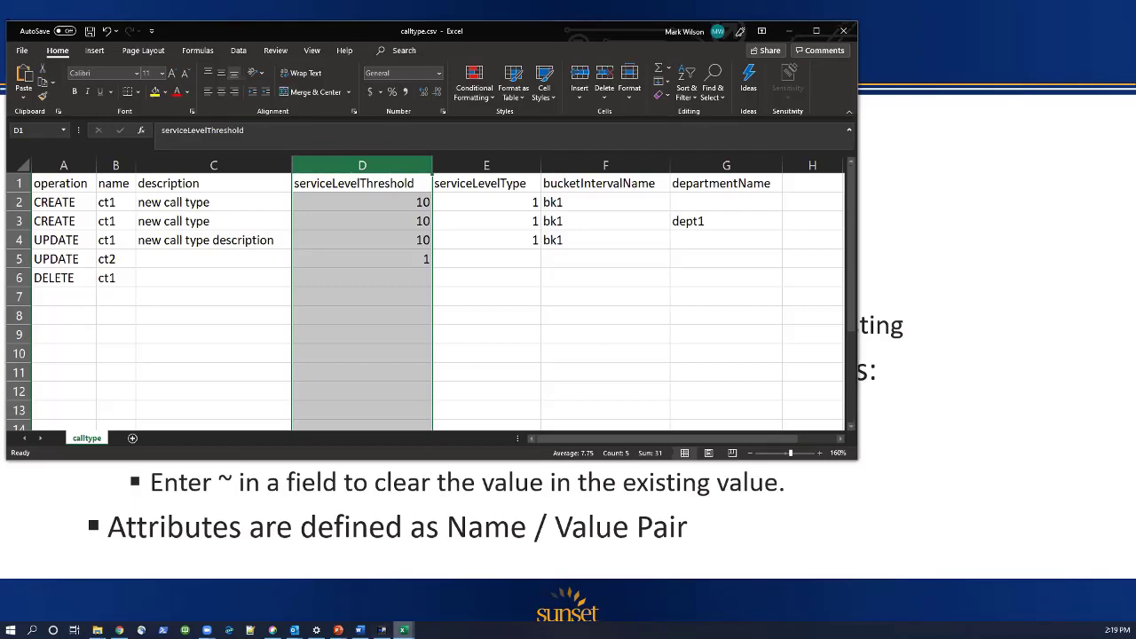
Switch to the dialednumber.csv workbook and enlarge it to 160% zoom in a maximized window.
{"action": "mouse_move", "coordinate": [404, 631]}
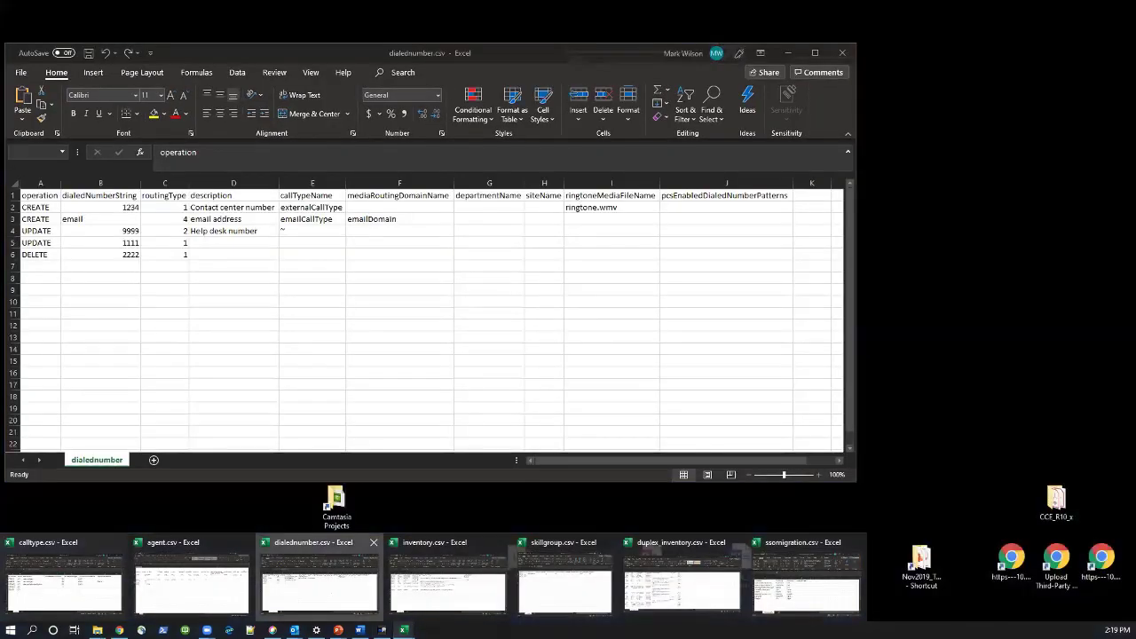
{"action": "left_click", "coordinate": [325, 591]}
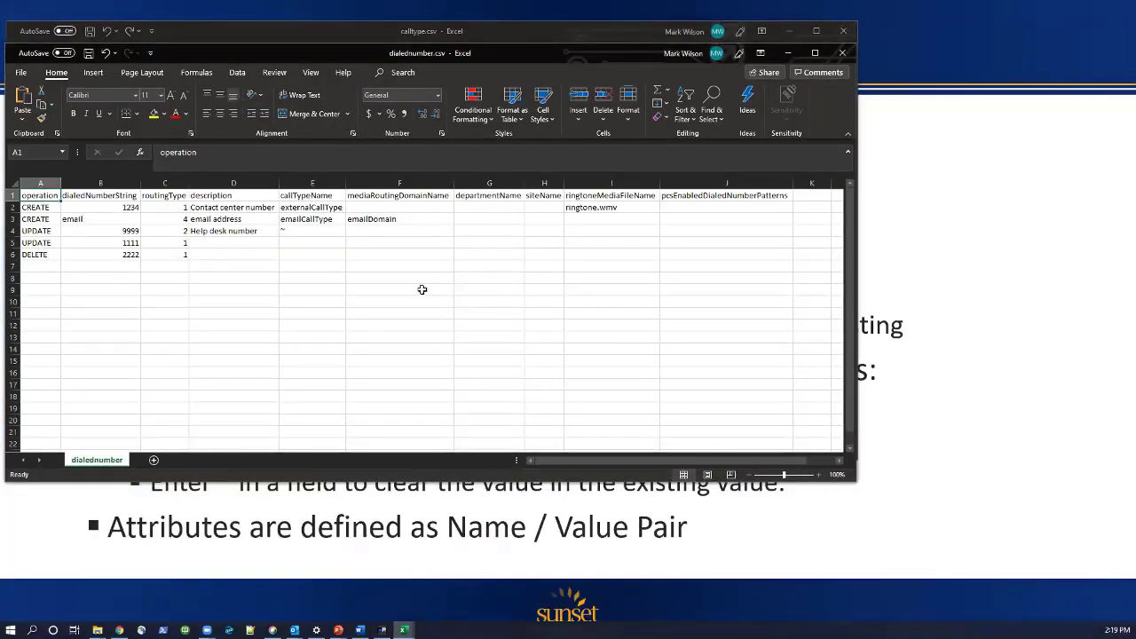
{"action": "left_click", "coordinate": [819, 474]}
{"action": "left_click", "coordinate": [819, 475]}
{"action": "left_click", "coordinate": [819, 474]}
{"action": "left_click", "coordinate": [820, 475]}
{"action": "left_click", "coordinate": [819, 475]}
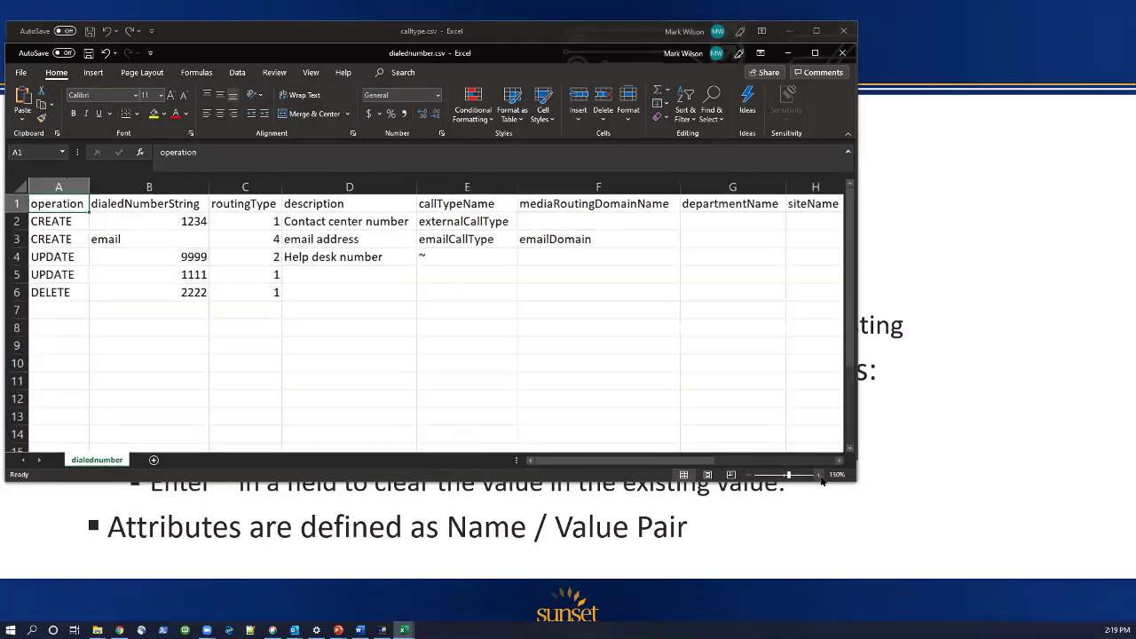
{"action": "left_click", "coordinate": [819, 474]}
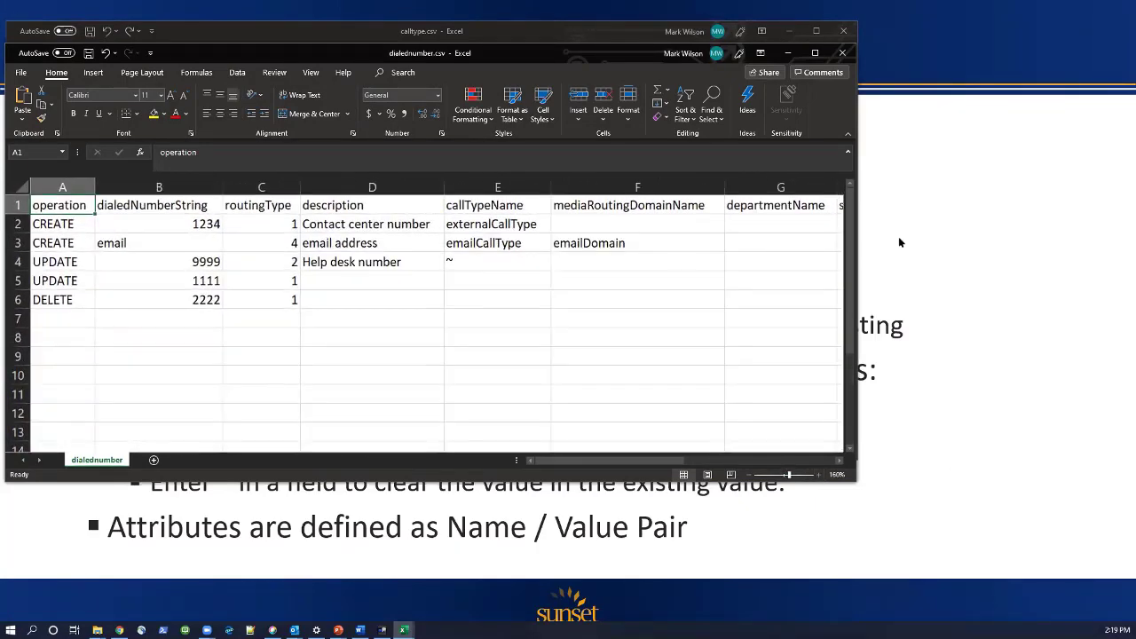
{"action": "left_click", "coordinate": [815, 53]}
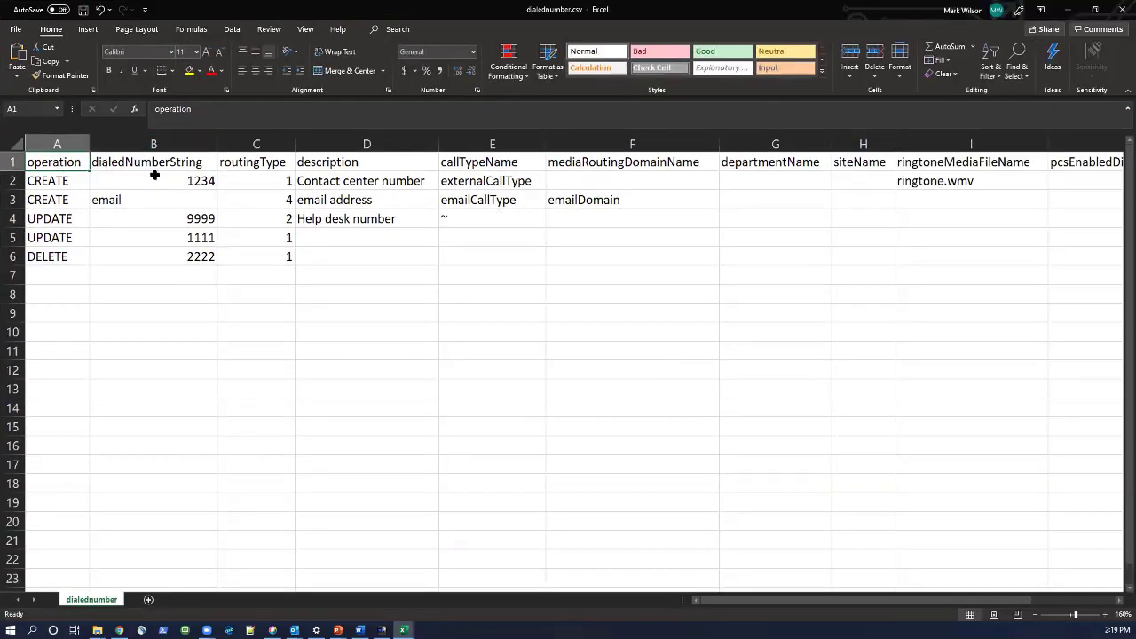
Examine the dialednumber.csv columns from dialedNumberString and routingType through pcsEnabledDialedNumberPatterns, and minimize the workbook.
{"action": "left_click", "coordinate": [152, 145]}
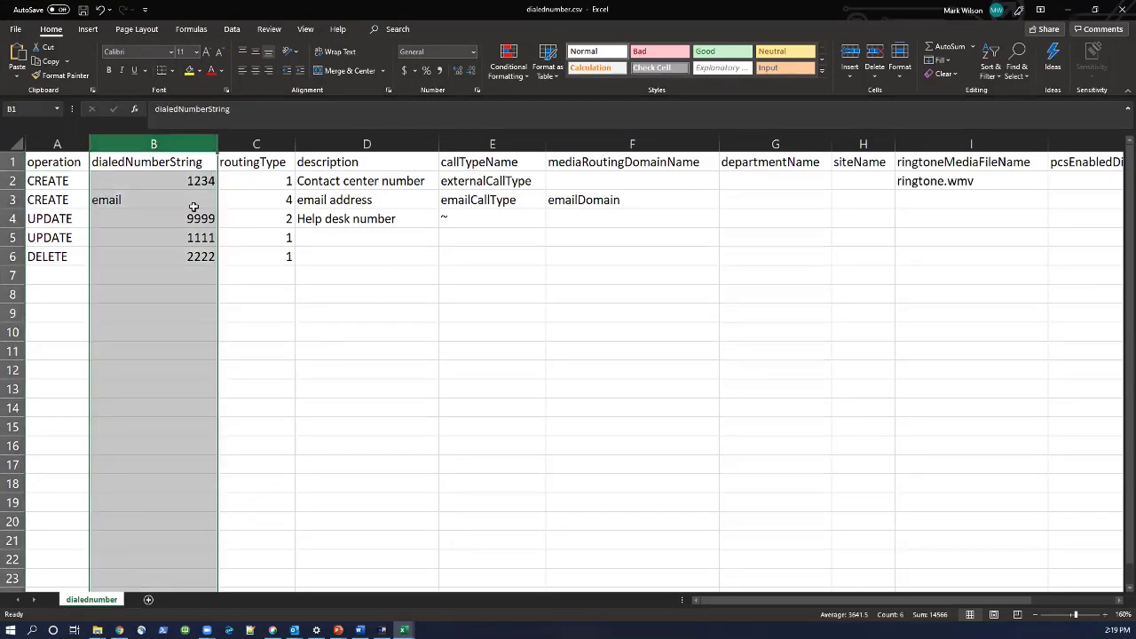
{"action": "left_click", "coordinate": [257, 145]}
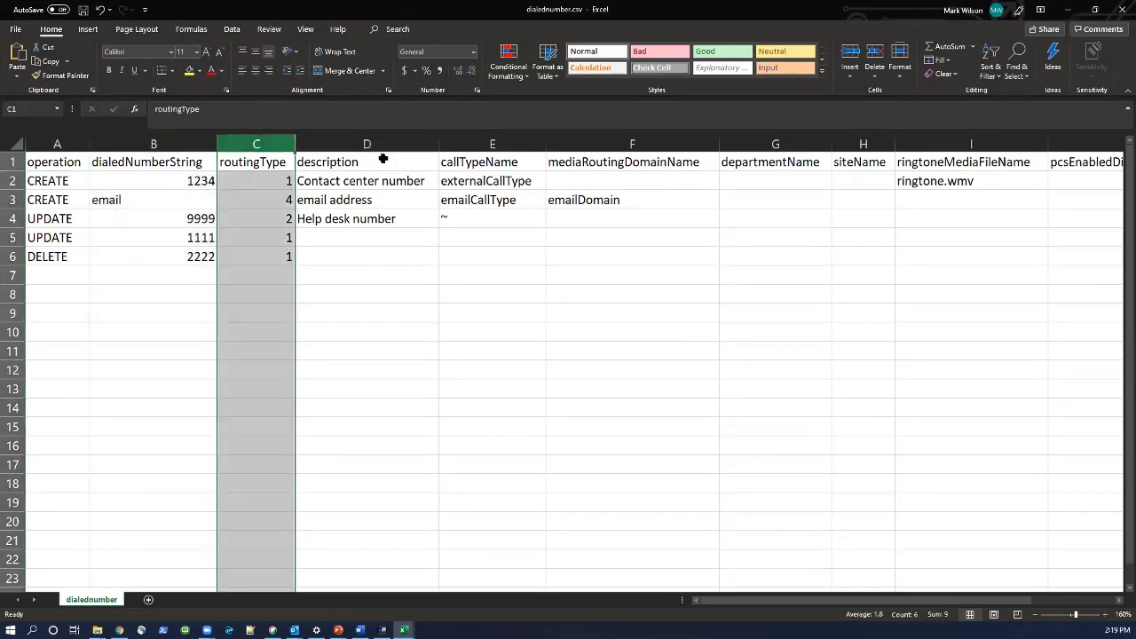
{"action": "left_click", "coordinate": [489, 145]}
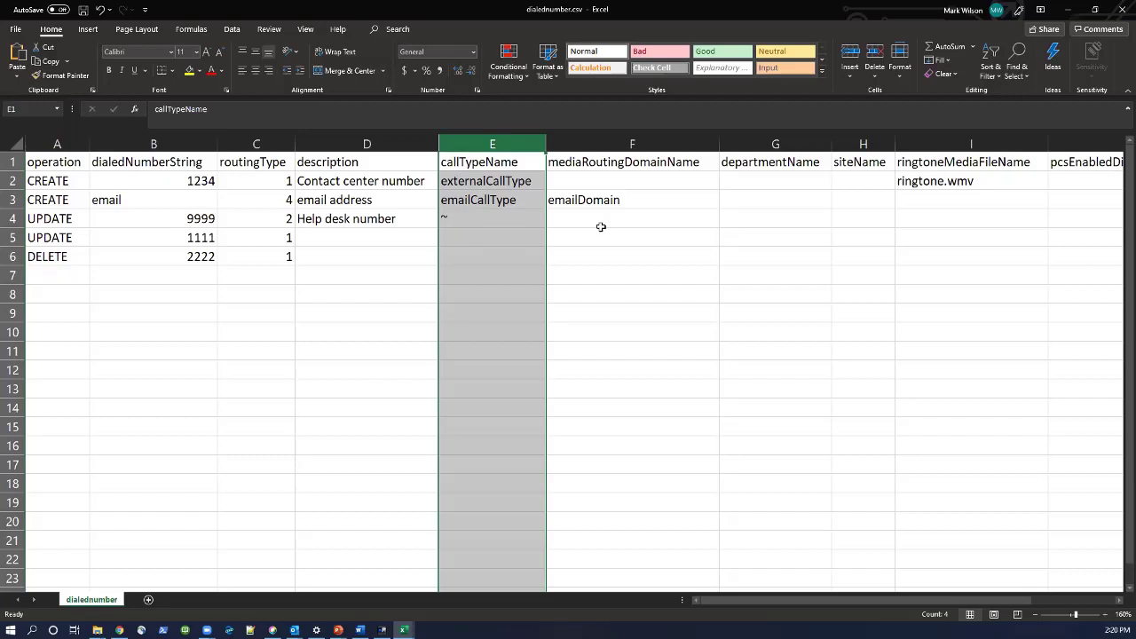
{"action": "left_click", "coordinate": [587, 201]}
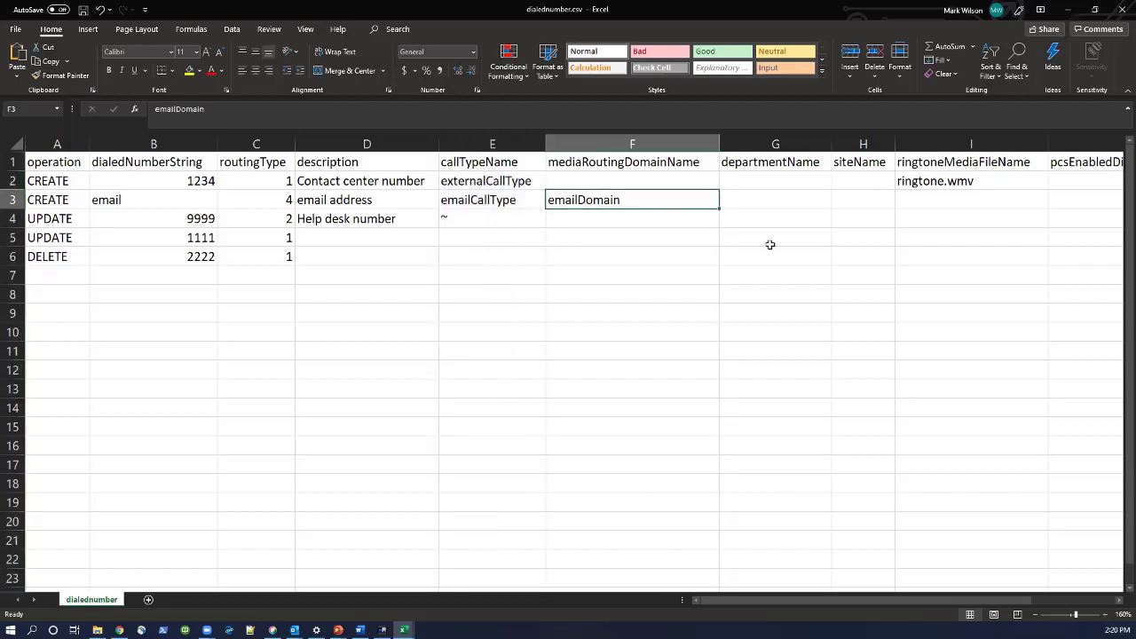
{"action": "left_click", "coordinate": [978, 144]}
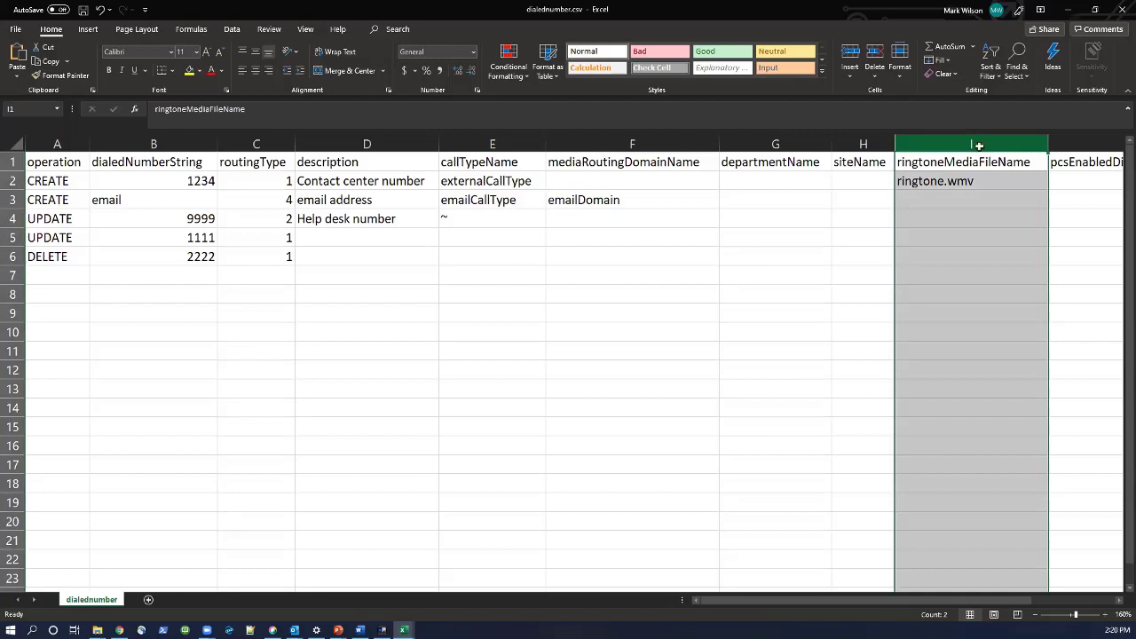
{"action": "left_click", "coordinate": [1119, 601]}
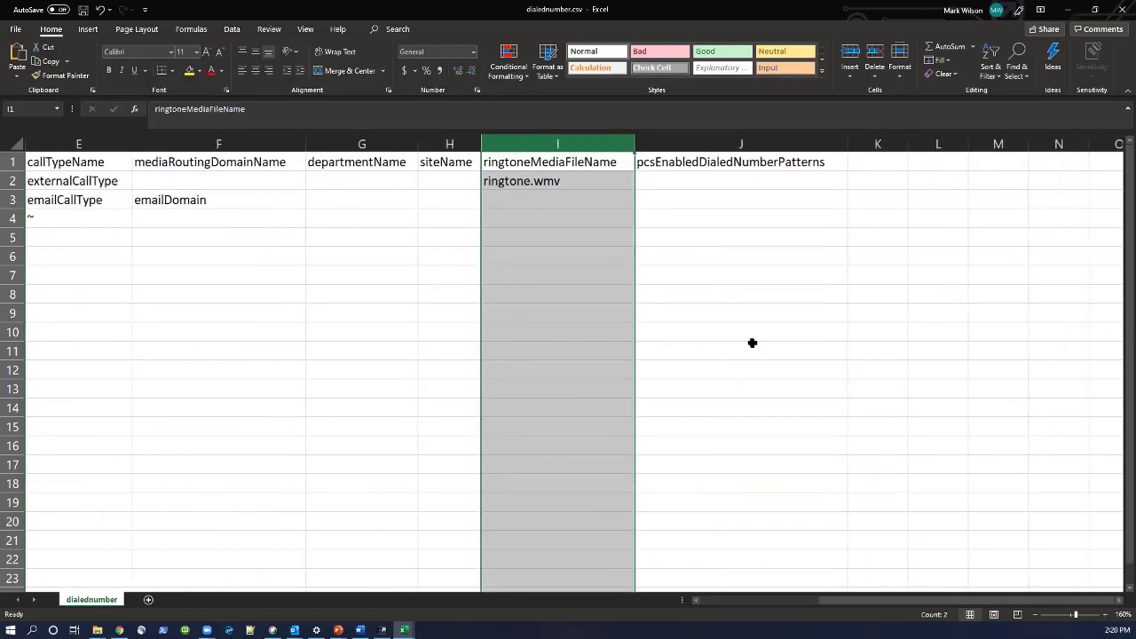
{"action": "left_click", "coordinate": [674, 137], "text": "shift"}
{"action": "left_click", "coordinate": [1069, 10]}
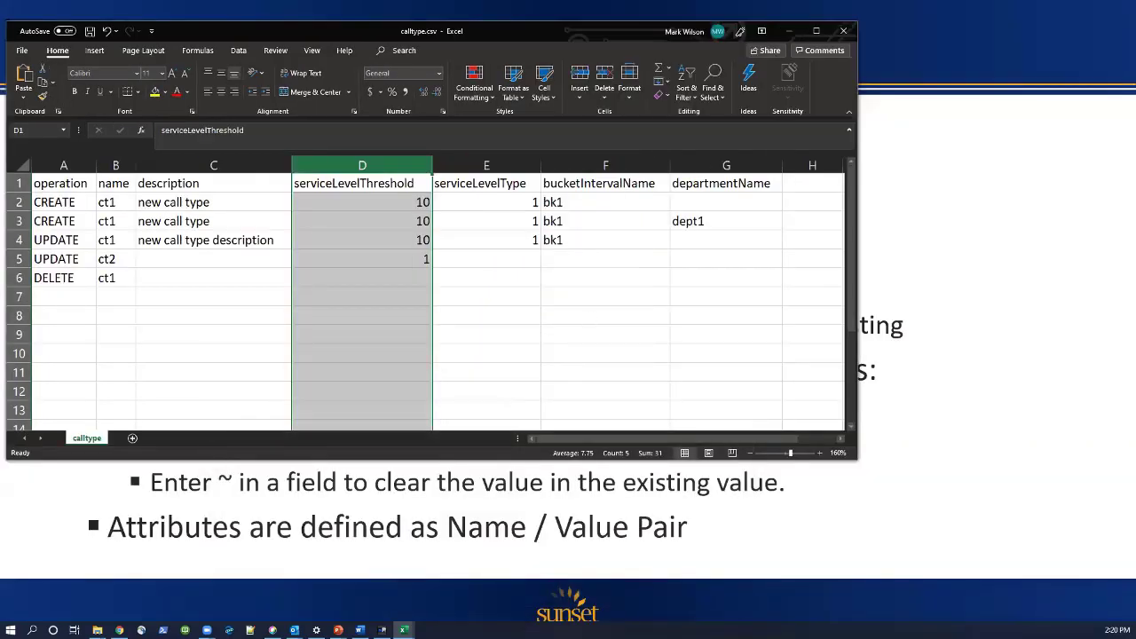
Switch to the skillgroup.csv workbook and enlarge it to 140% zoom in a maximized window.
{"action": "left_click", "coordinate": [403, 631]}
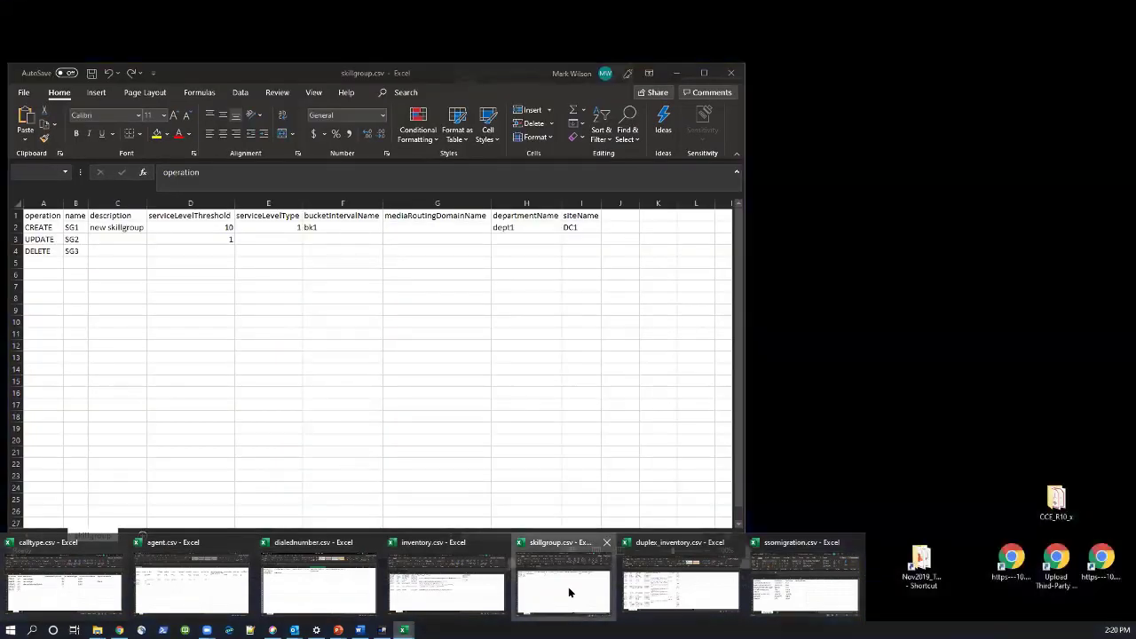
{"action": "left_click", "coordinate": [568, 587]}
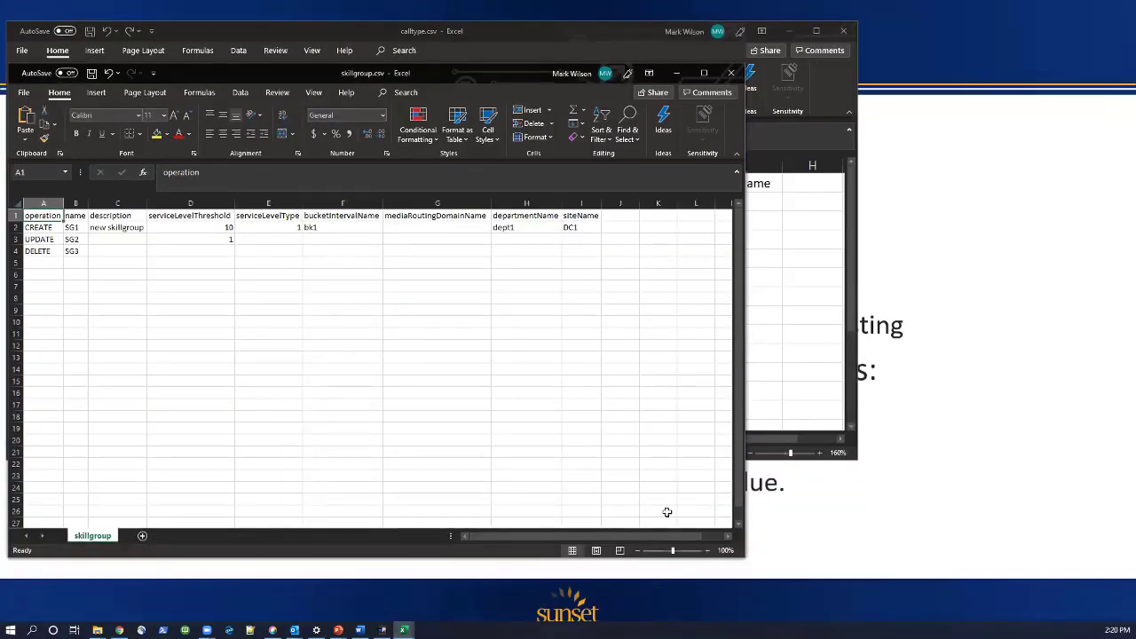
{"action": "left_click", "coordinate": [708, 551]}
{"action": "left_click", "coordinate": [708, 551]}
{"action": "left_click", "coordinate": [707, 551]}
{"action": "left_click", "coordinate": [708, 551]}
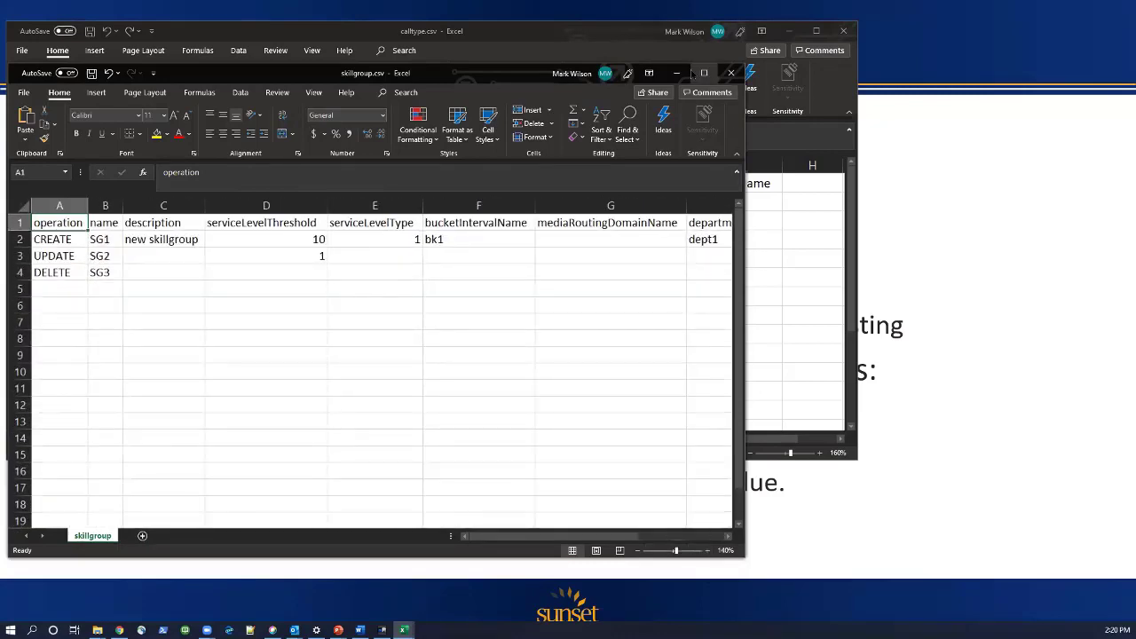
{"action": "left_click", "coordinate": [704, 72]}
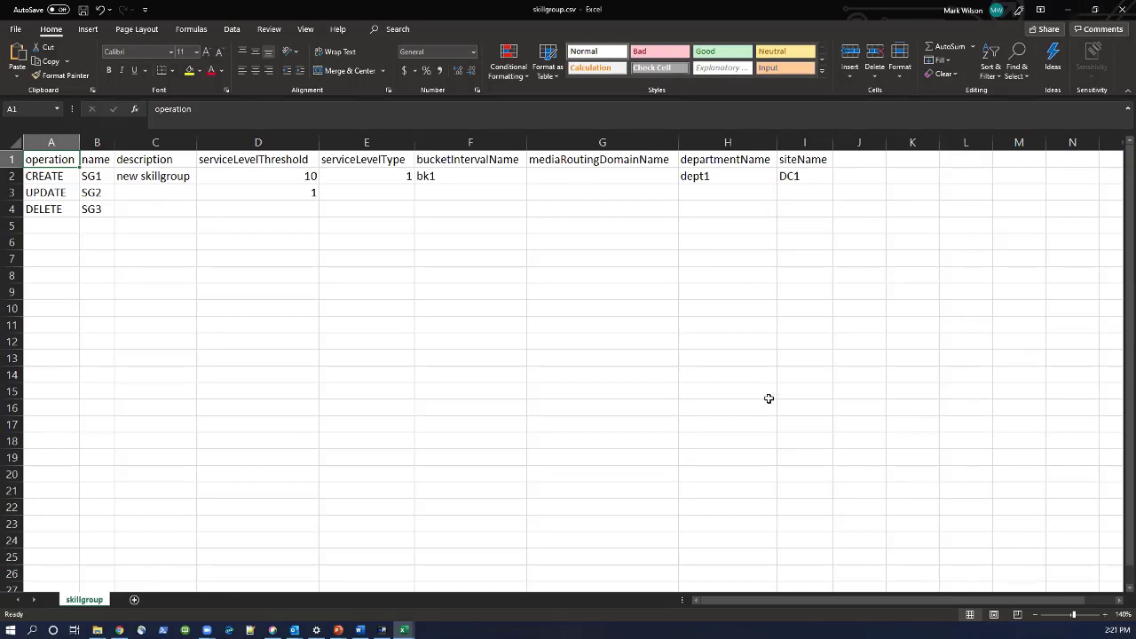
Switch to the ssomigration.csv workbook and enlarge it to 170% zoom in a maximized window.
{"action": "mouse_move", "coordinate": [404, 631]}
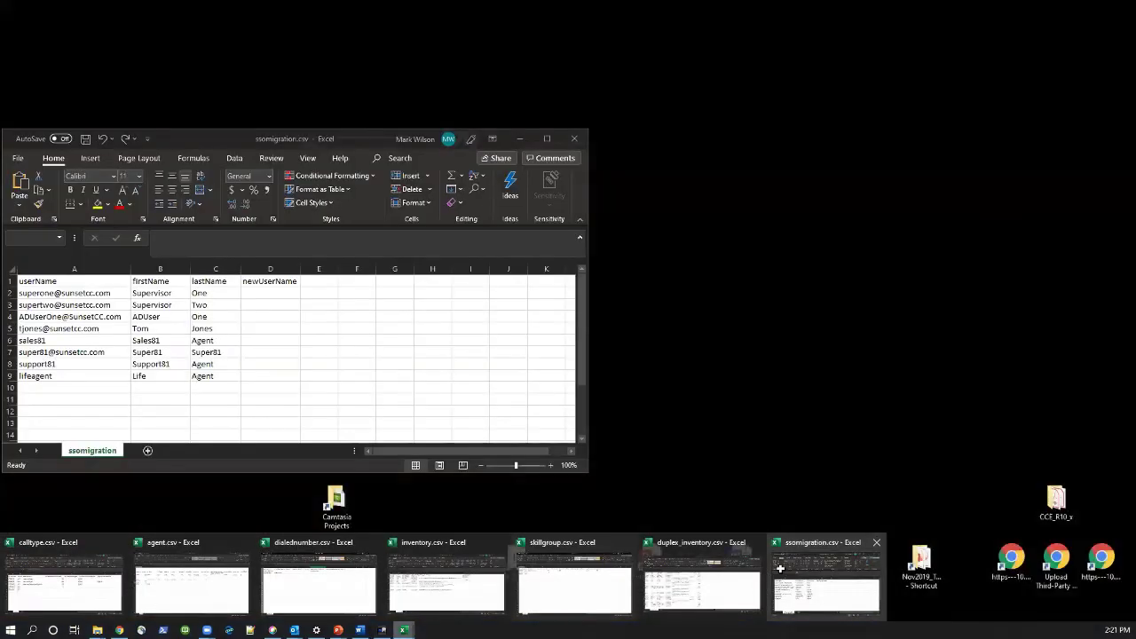
{"action": "left_click", "coordinate": [825, 582]}
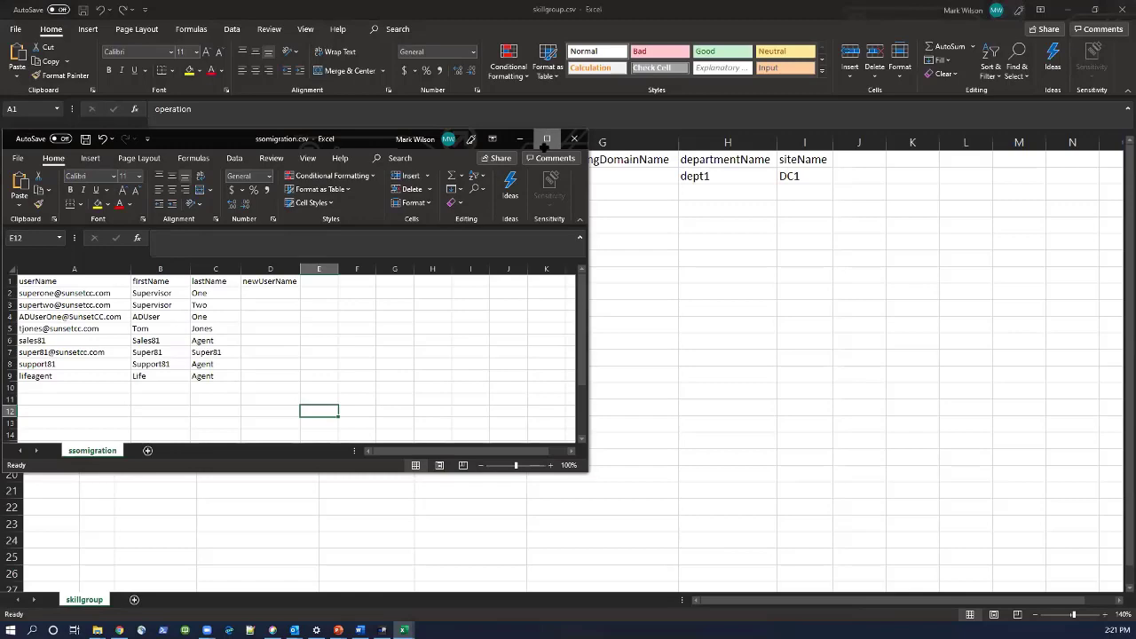
{"action": "left_click", "coordinate": [547, 139]}
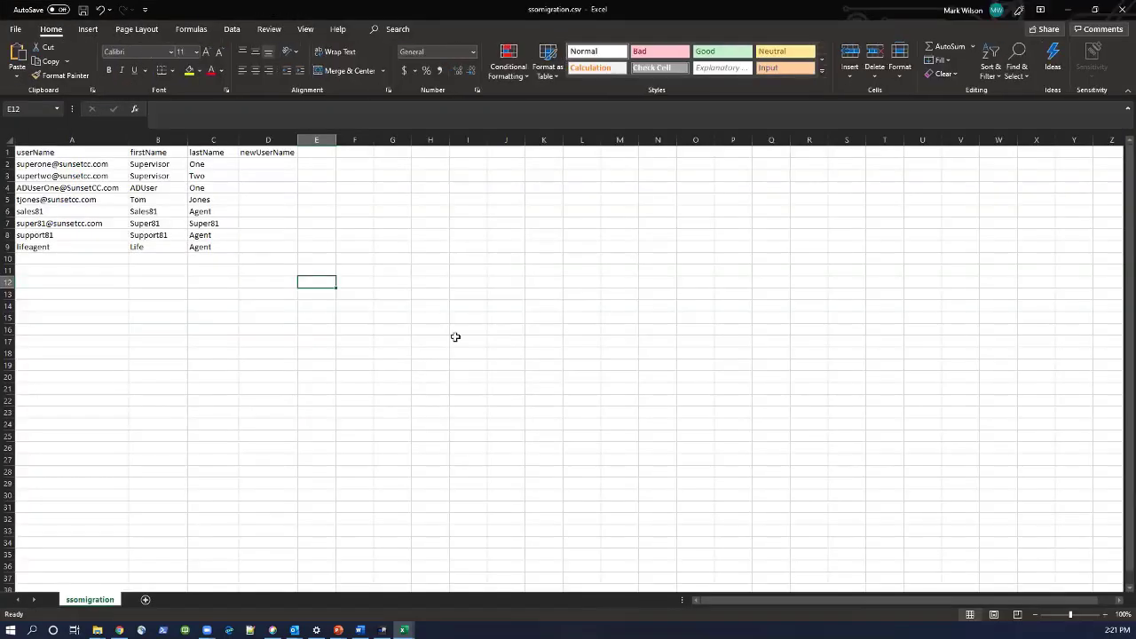
{"action": "left_click", "coordinate": [1105, 614]}
{"action": "left_click", "coordinate": [1105, 614]}
{"action": "left_click", "coordinate": [1105, 614]}
{"action": "left_click", "coordinate": [1105, 614]}
{"action": "left_click", "coordinate": [1105, 615]}
{"action": "left_click", "coordinate": [1105, 614]}
{"action": "left_click", "coordinate": [1105, 614]}
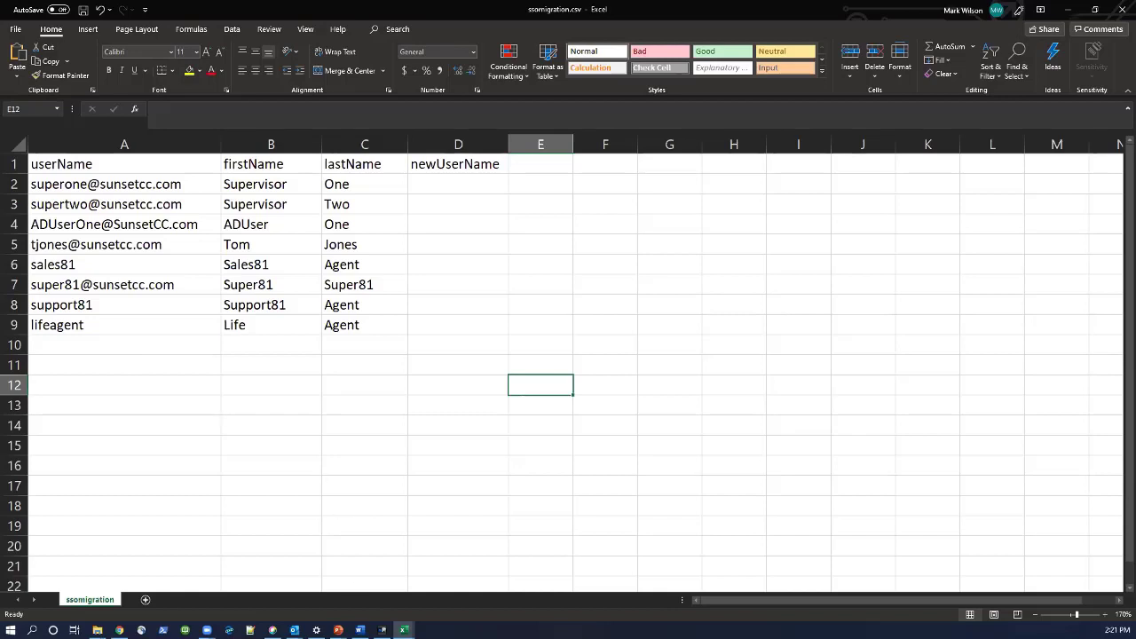
Switch to the inventory.csv workbook and enlarge it to 150% zoom in a maximized window.
{"action": "mouse_move", "coordinate": [404, 631]}
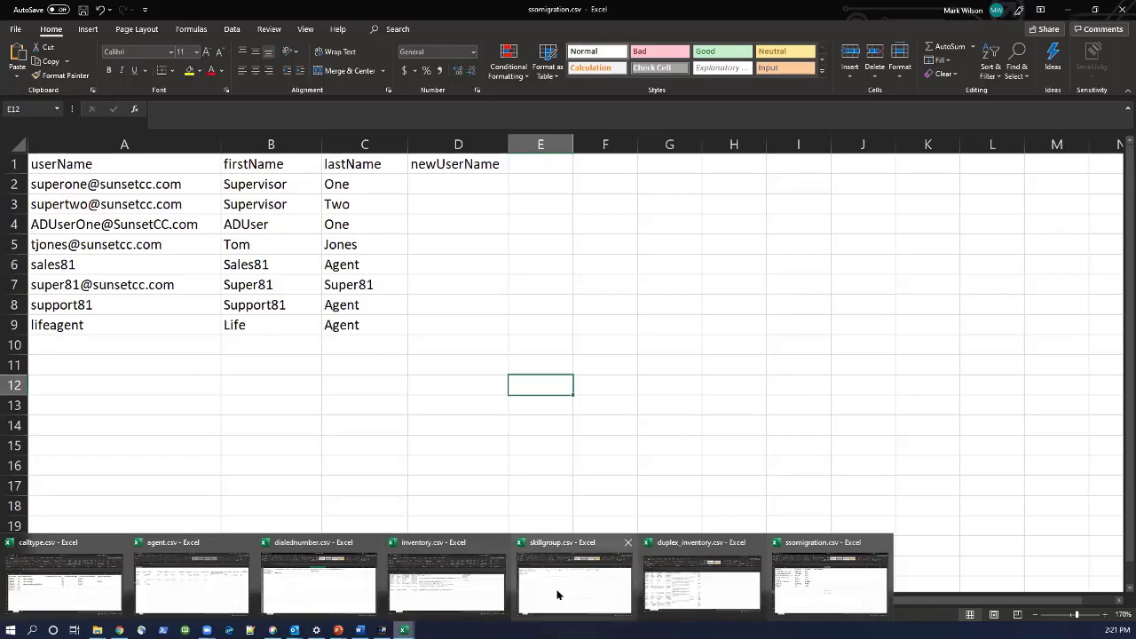
{"action": "mouse_move", "coordinate": [558, 588]}
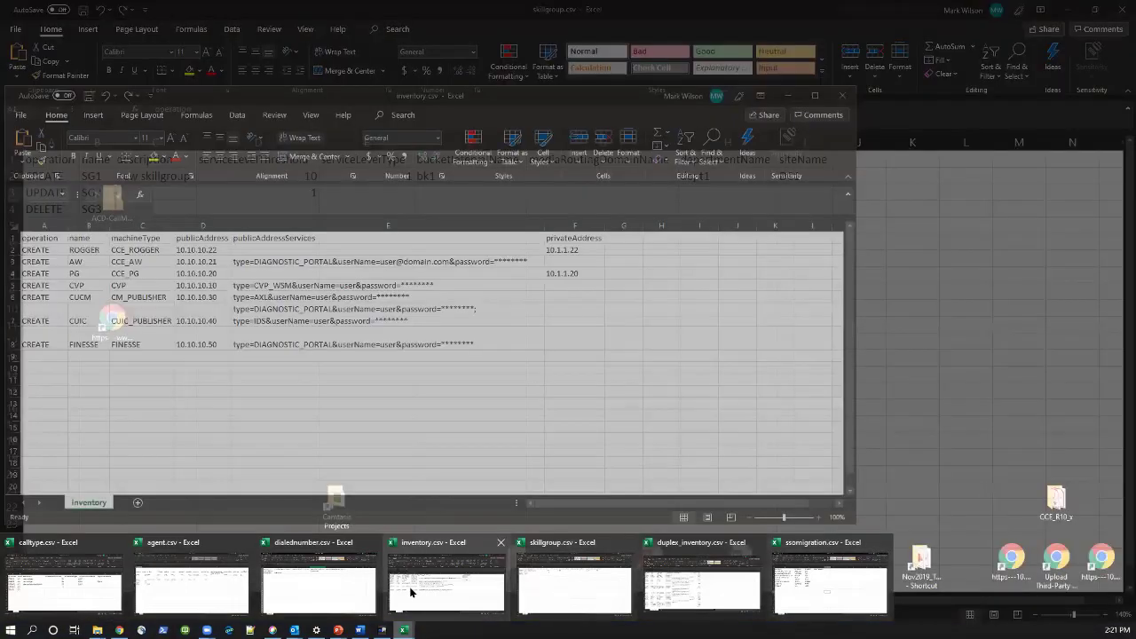
{"action": "left_click", "coordinate": [414, 593]}
{"action": "left_click", "coordinate": [820, 516]}
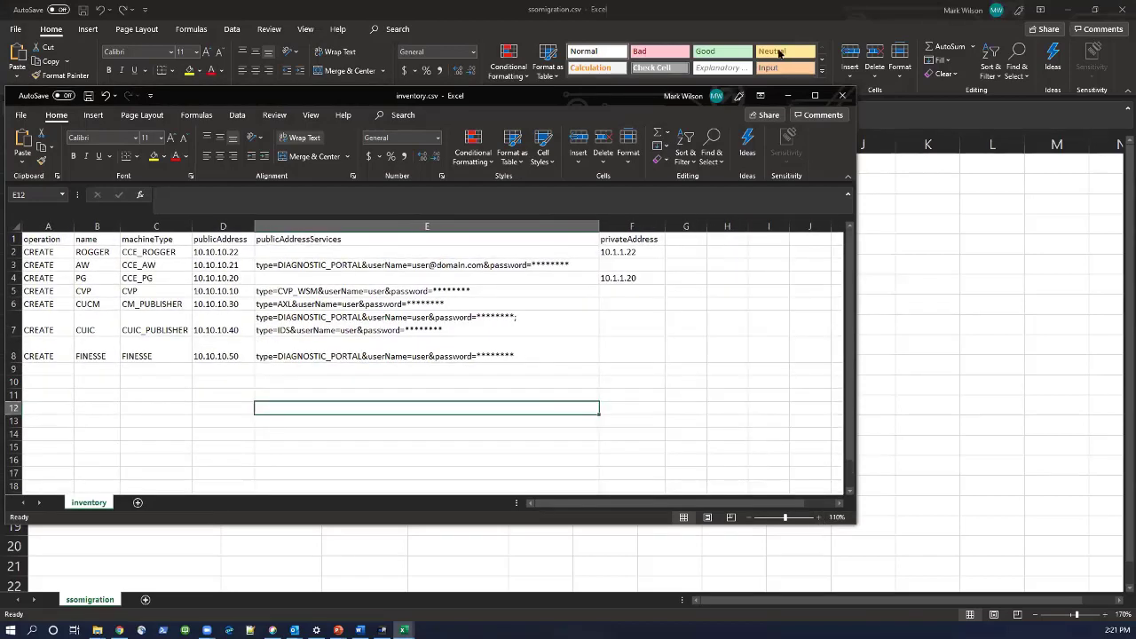
{"action": "left_click", "coordinate": [815, 95]}
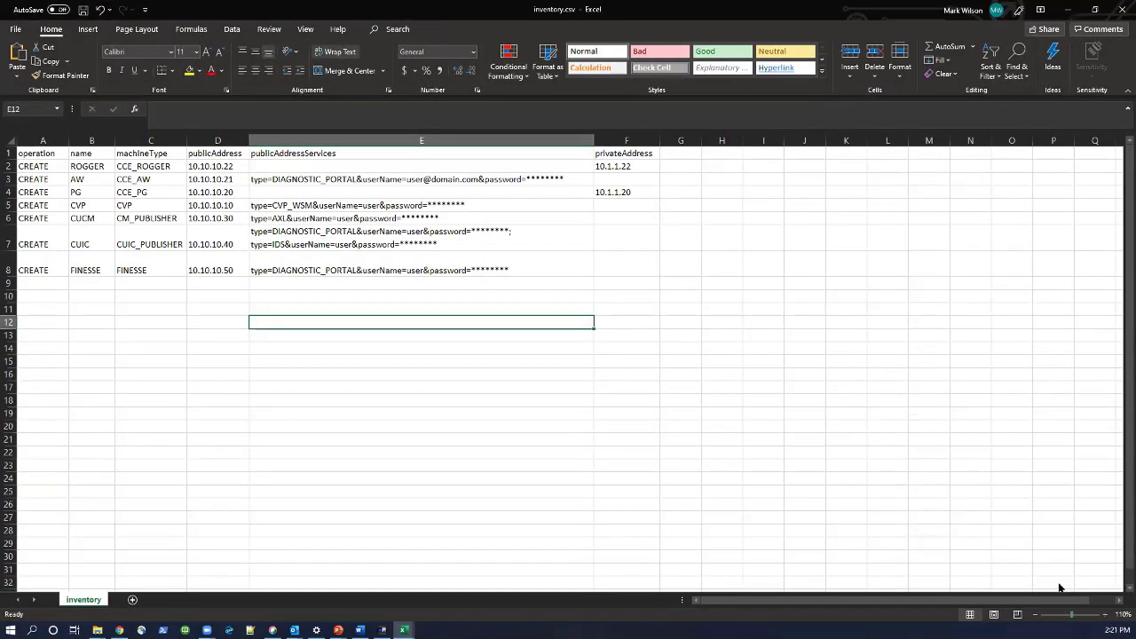
{"action": "left_click", "coordinate": [1105, 615]}
{"action": "left_click", "coordinate": [1105, 614]}
{"action": "left_click", "coordinate": [1105, 615]}
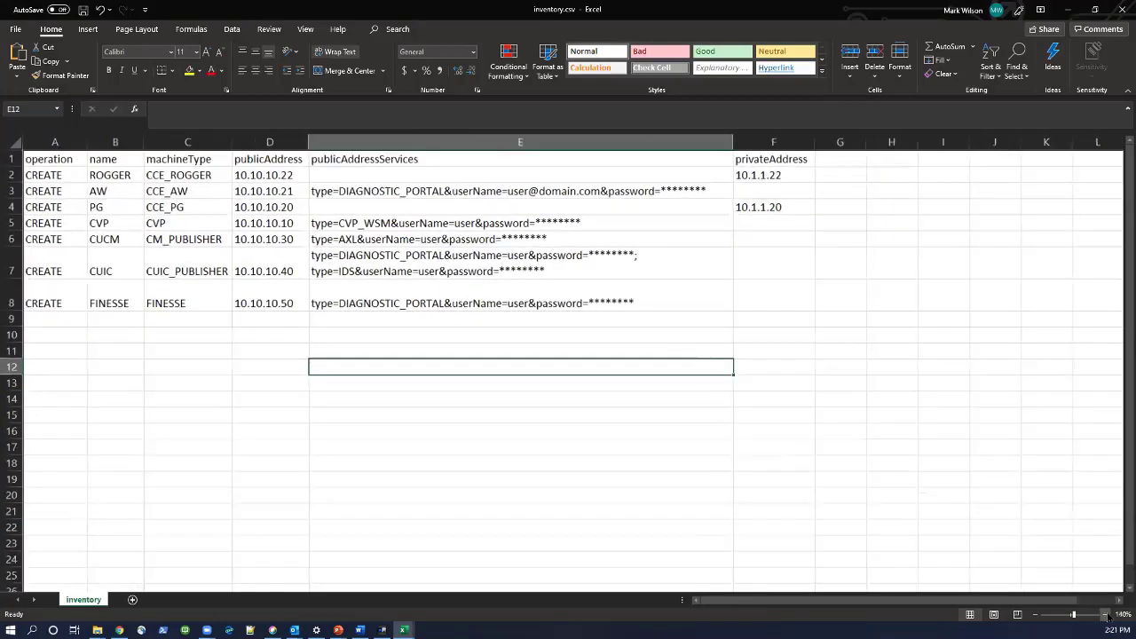
{"action": "left_click", "coordinate": [1105, 614]}
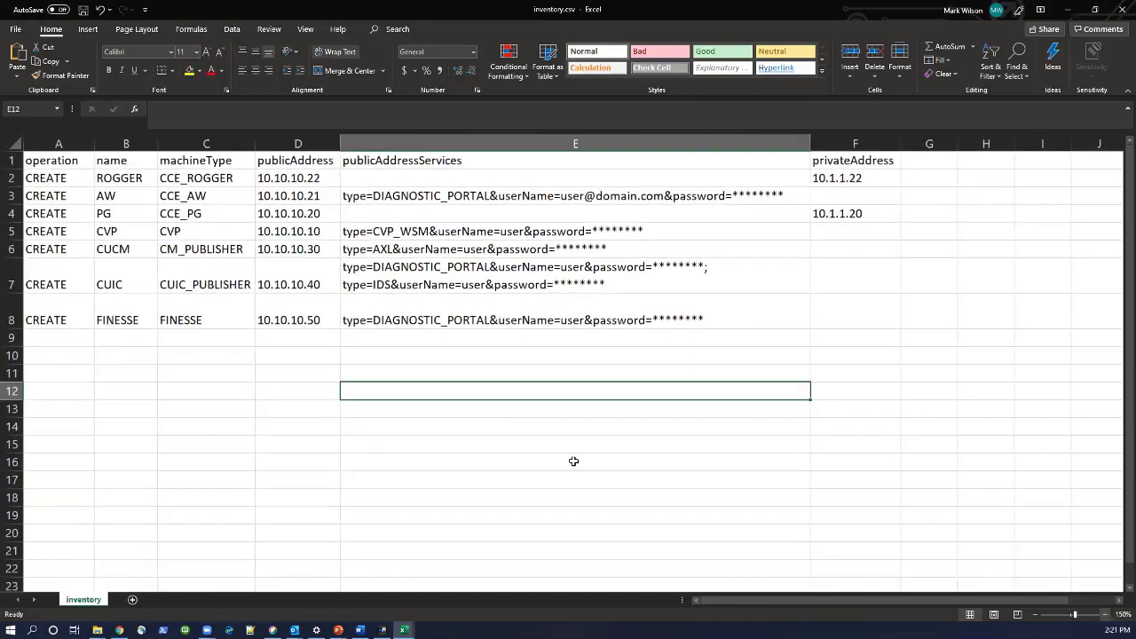
Highlight the operation column and the publicAddress column of inventory.csv in turn, and clear the highlight by selecting empty cell E11.
{"action": "left_click", "coordinate": [59, 143]}
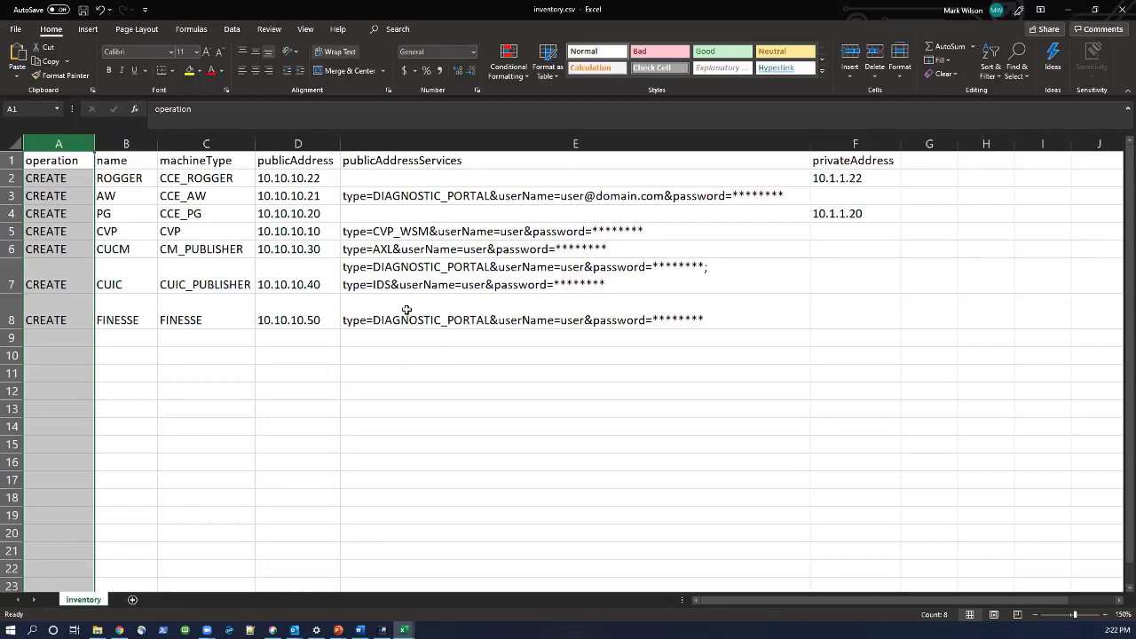
{"action": "left_click", "coordinate": [296, 134]}
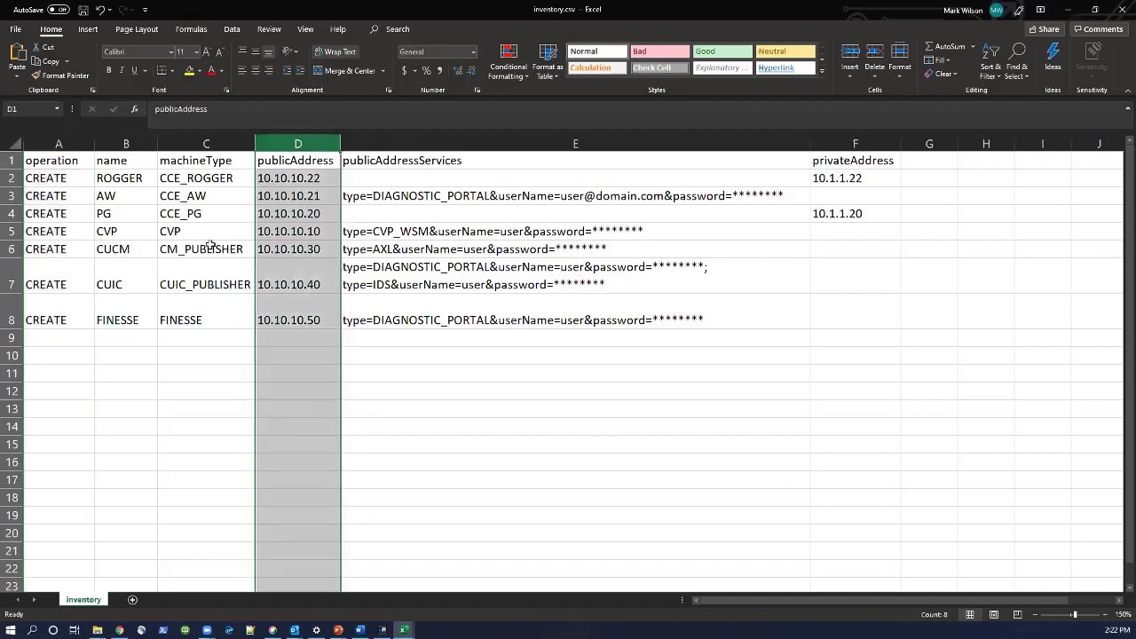
{"action": "left_click", "coordinate": [553, 373]}
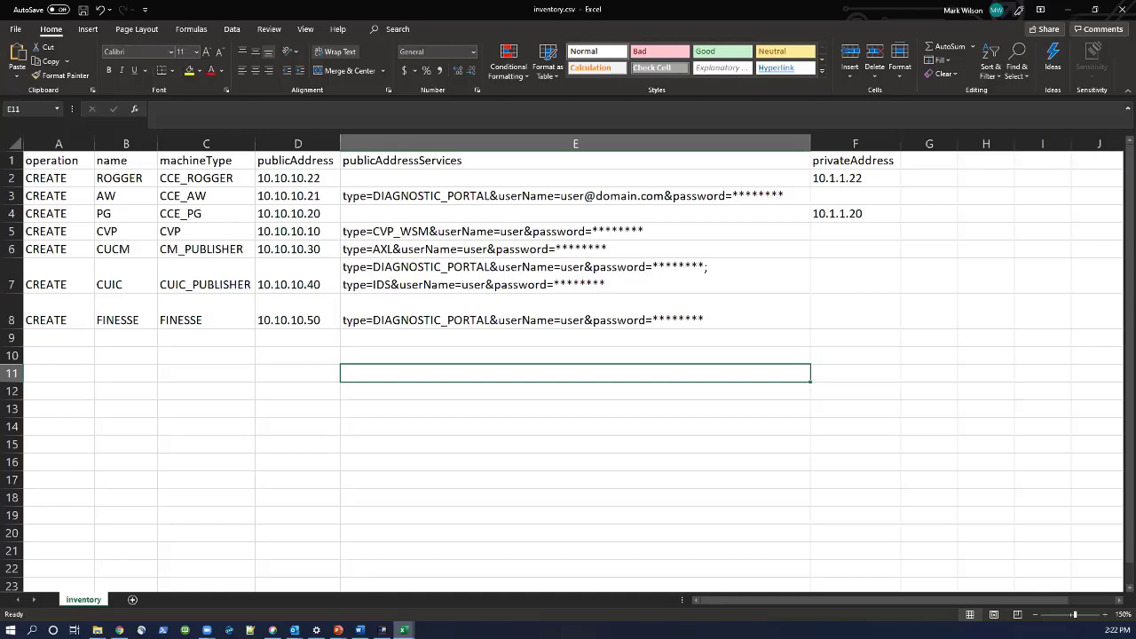
Switch to the duplex_inventory.csv workbook and enlarge it to 150% zoom in a maximized window.
{"action": "mouse_move", "coordinate": [404, 630]}
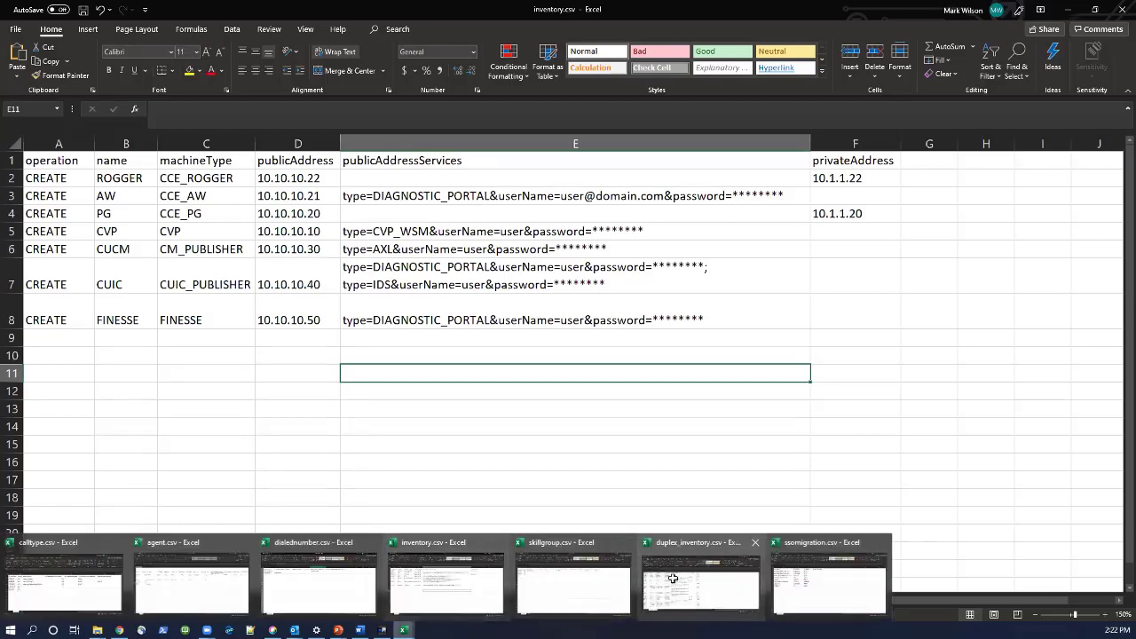
{"action": "left_click", "coordinate": [701, 581]}
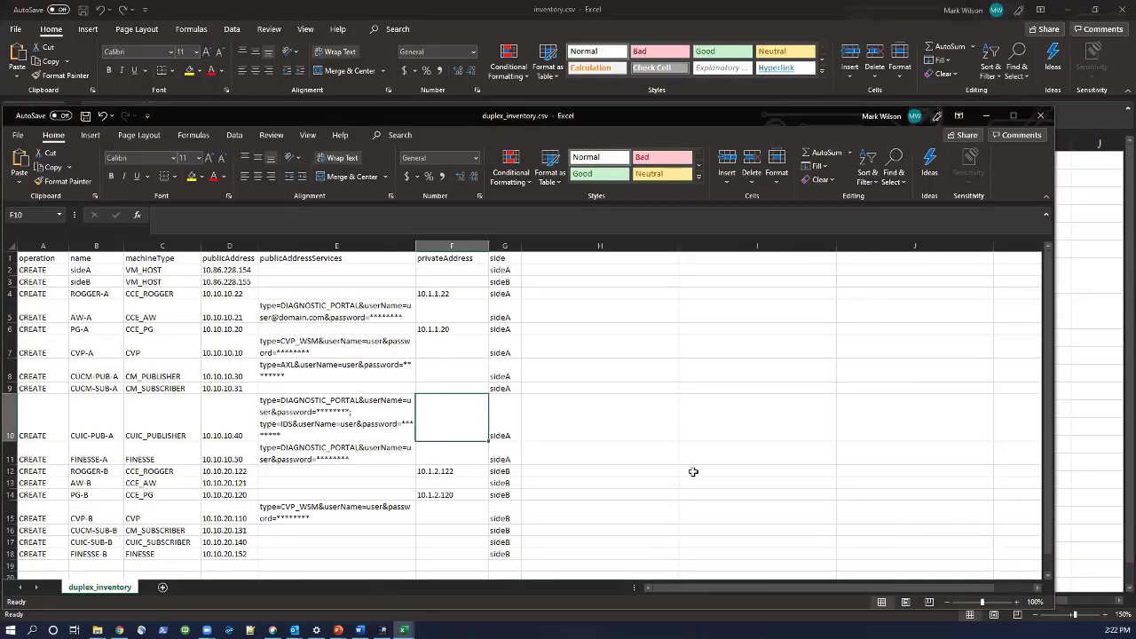
{"action": "left_click", "coordinate": [1013, 116]}
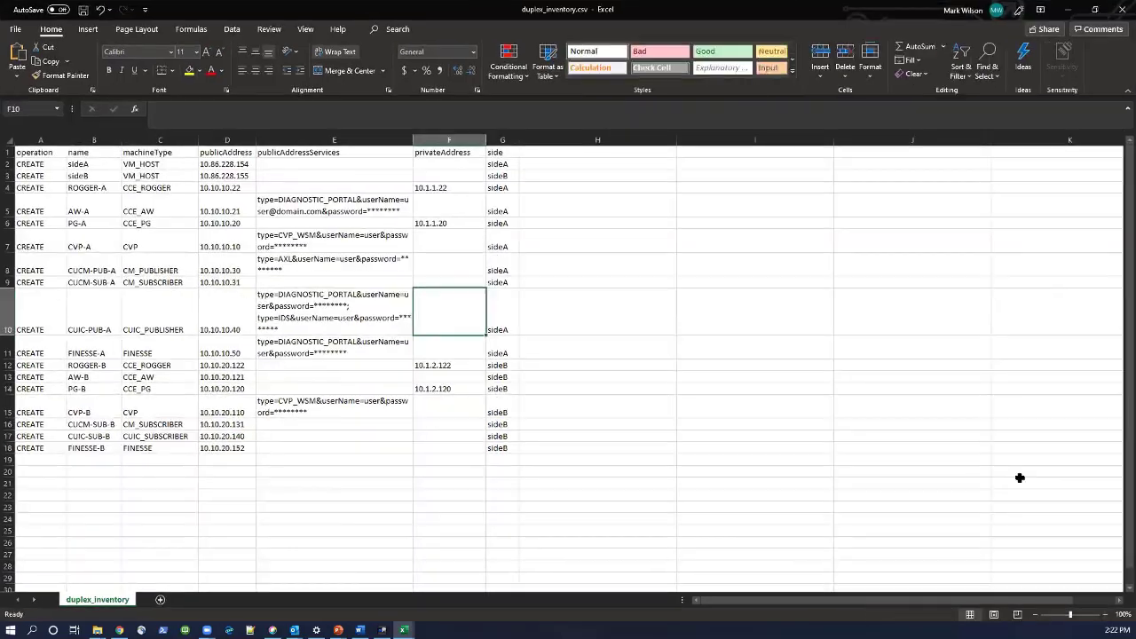
{"action": "left_click", "coordinate": [1105, 614]}
{"action": "left_click", "coordinate": [1105, 614]}
{"action": "left_click", "coordinate": [1106, 614]}
{"action": "left_click", "coordinate": [1106, 614]}
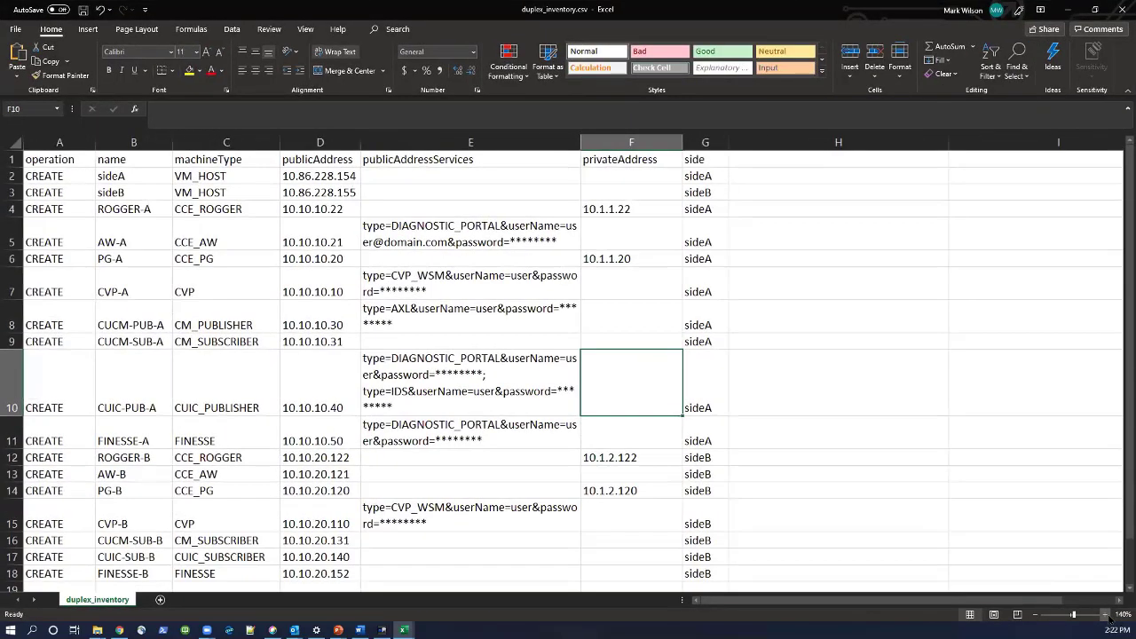
{"action": "left_click", "coordinate": [1105, 614]}
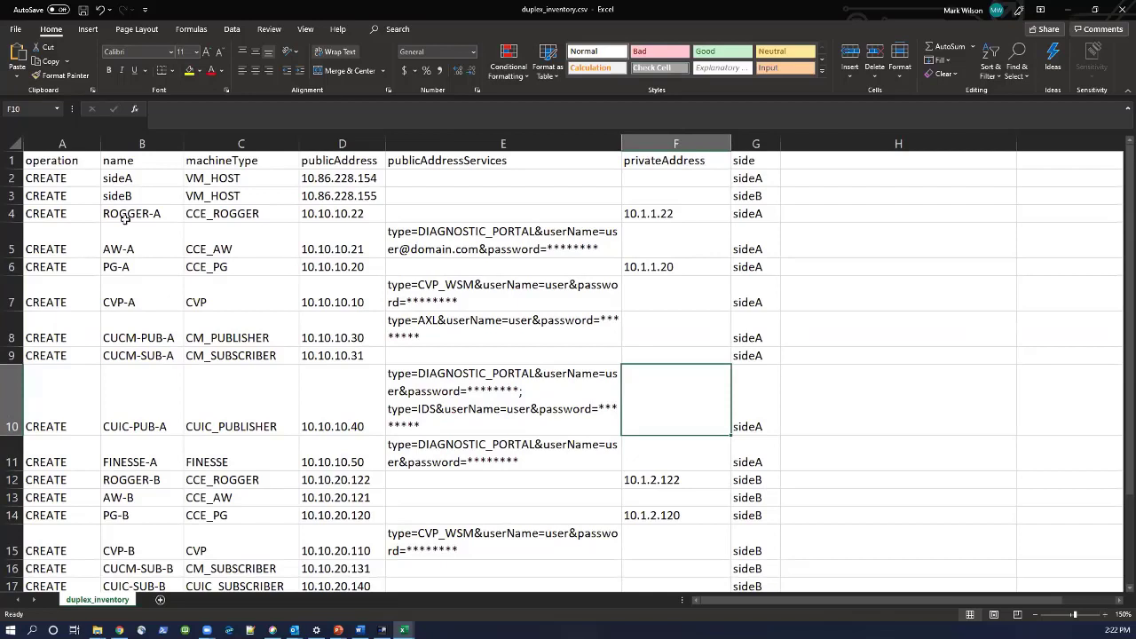
Highlight the two VM_HOST rows in duplex_inventory.csv, examine the remaining machine rows, and minimize the workbook.
{"action": "left_click_drag", "start_coordinate": [10, 178], "coordinate": [10, 196]}
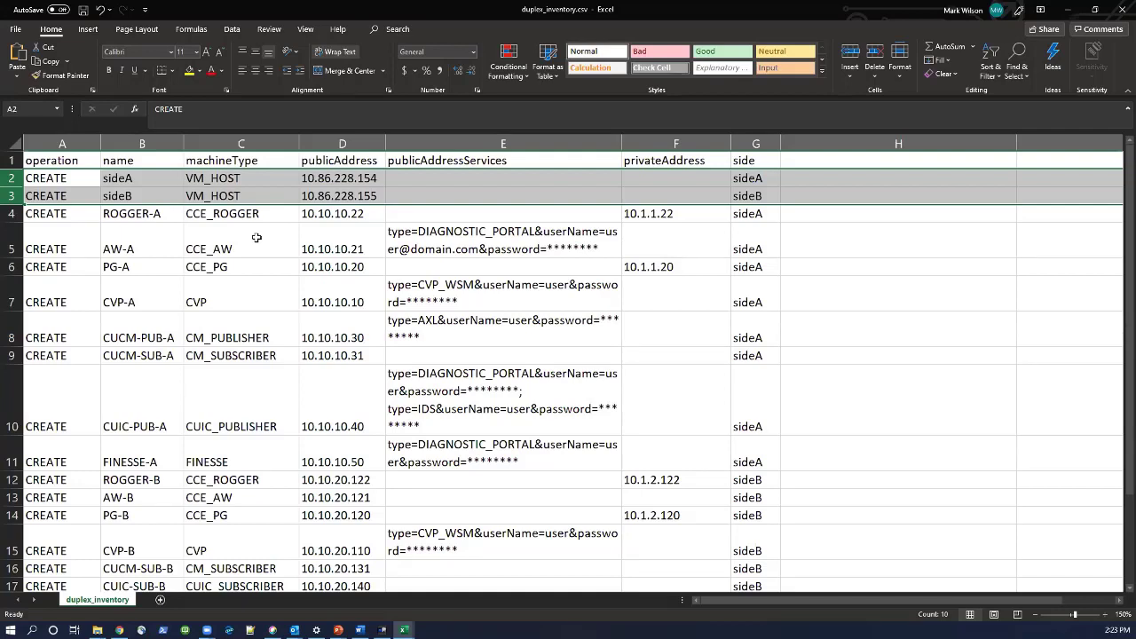
{"action": "scroll", "coordinate": [257, 237], "scroll_direction": "down", "scroll_amount": 1}
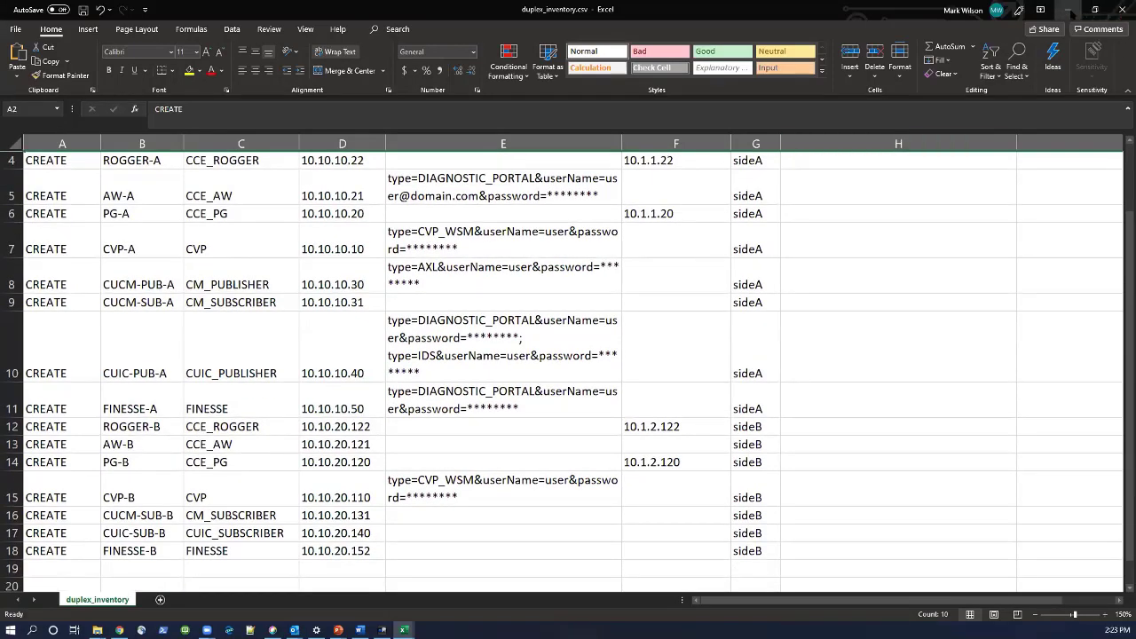
{"action": "left_click", "coordinate": [1072, 12]}
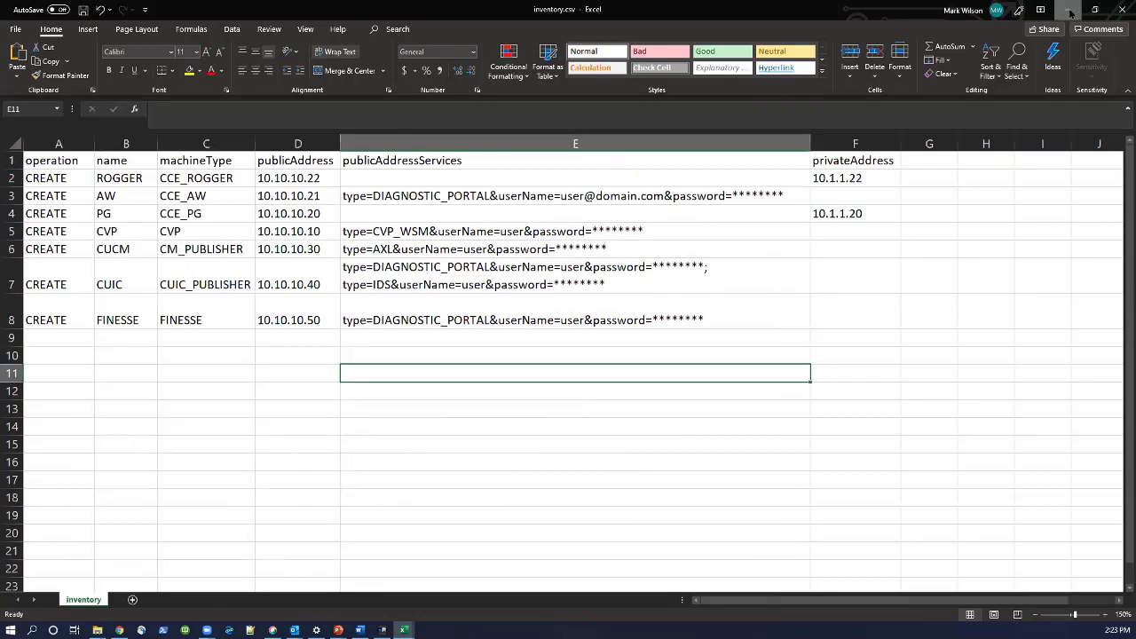
Minimize the remaining CSV workbooks and switch to the Unified Contact Center Enterprise Management overview in the remote session.
{"action": "left_click", "coordinate": [1072, 13]}
{"action": "left_click", "coordinate": [1072, 12]}
{"action": "left_click", "coordinate": [1072, 12]}
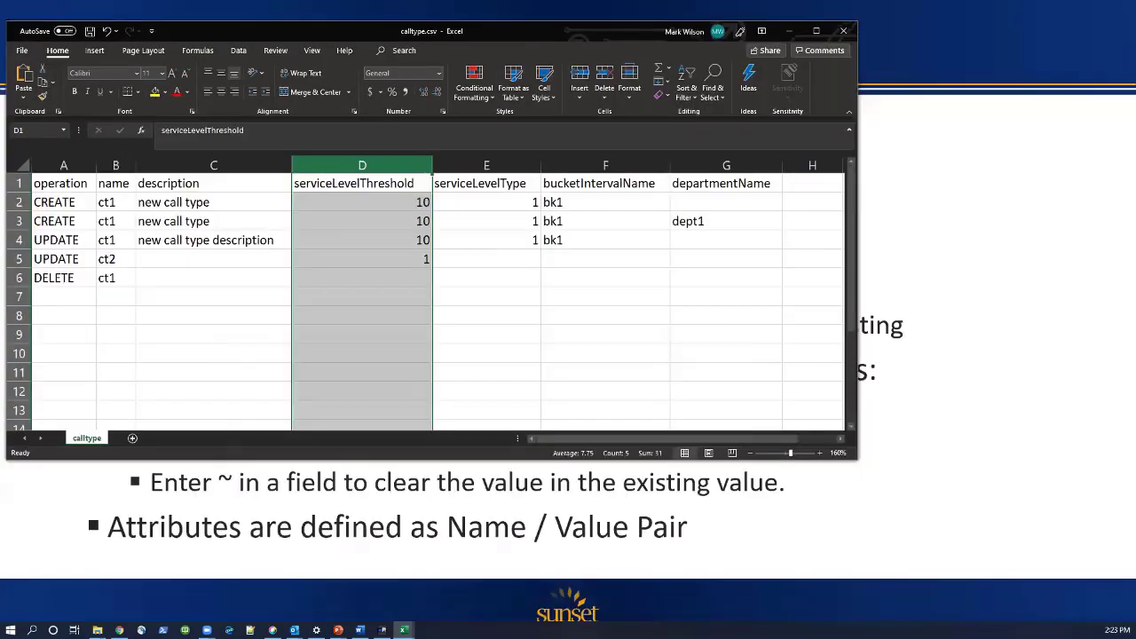
{"action": "left_click", "coordinate": [788, 31]}
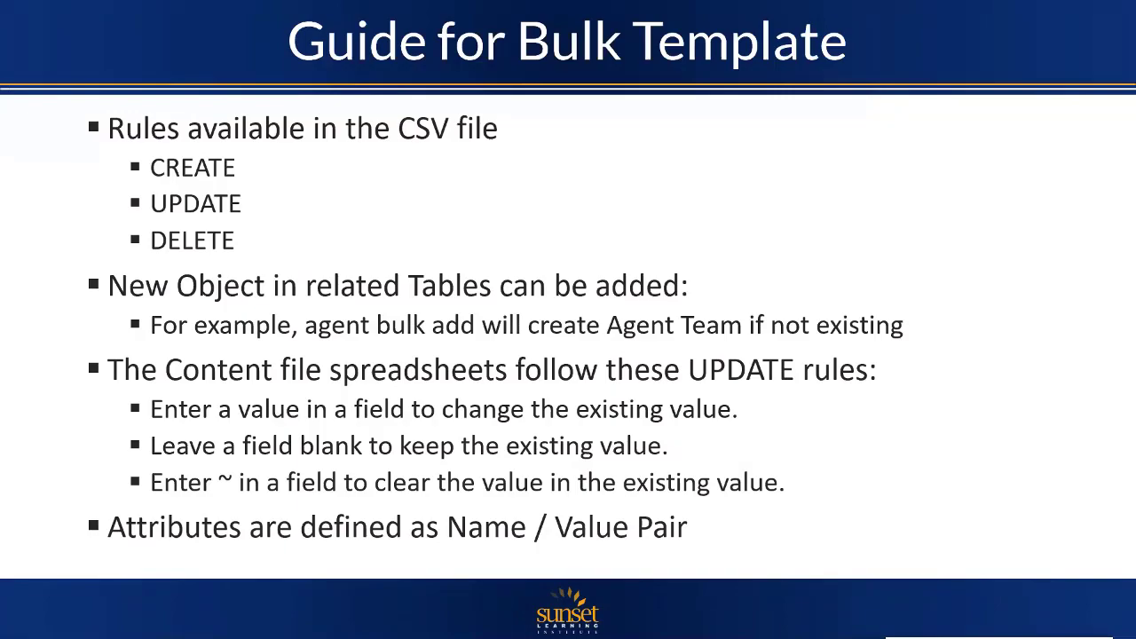
{"action": "key", "text": "alt+Tab"}
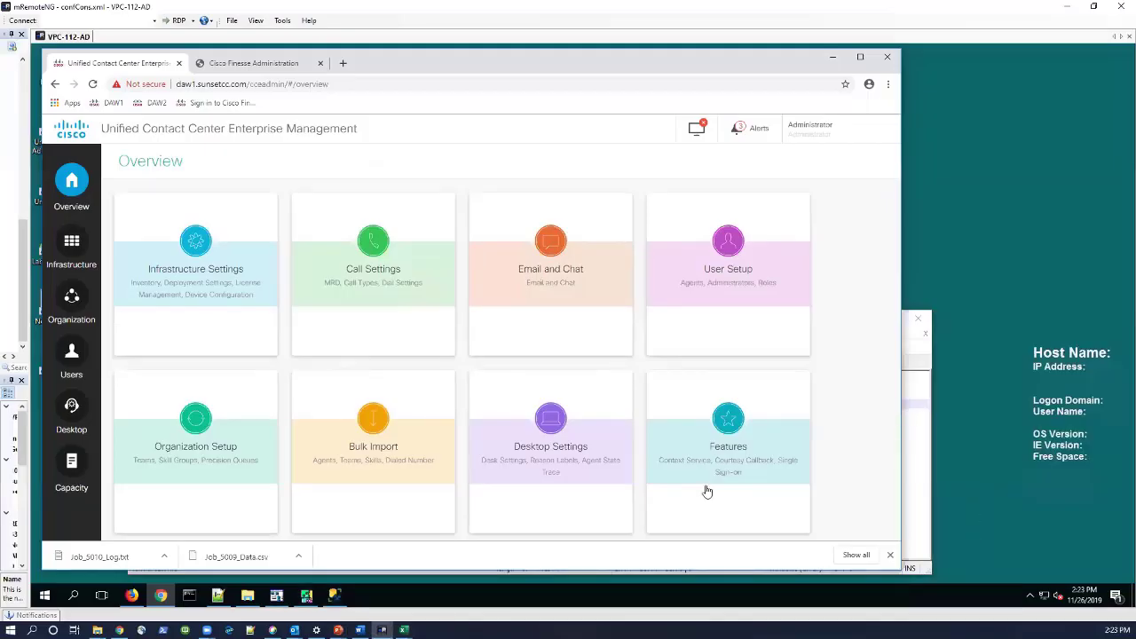
Look through the Organization, Users and Desktop options, and open the Bulk Import page from its overview card.
{"action": "left_click", "coordinate": [376, 419]}
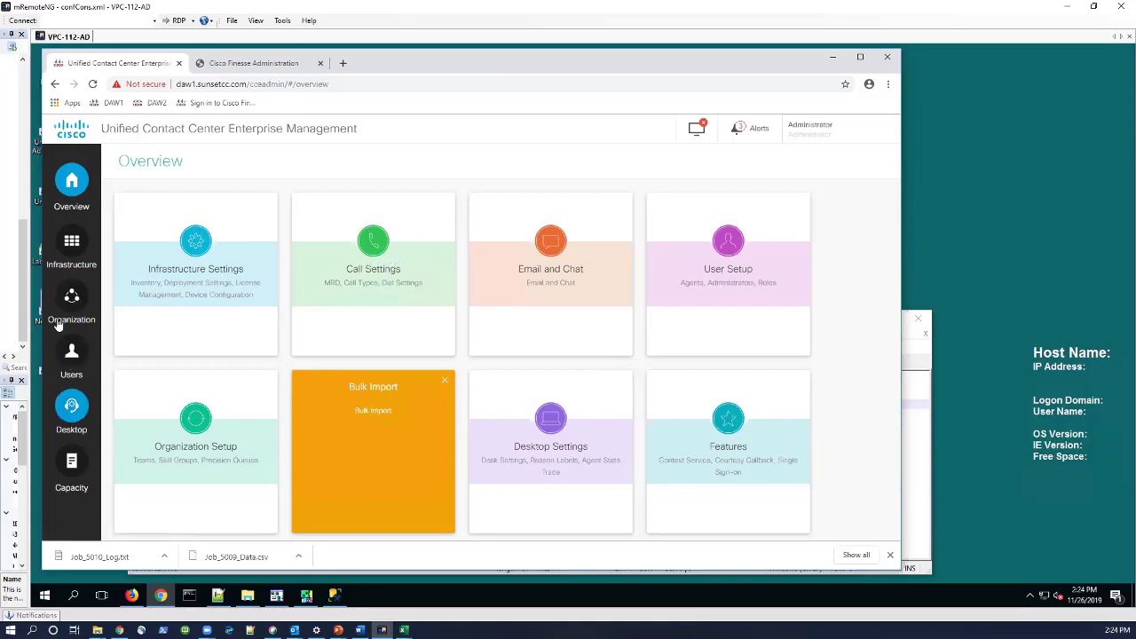
{"action": "left_click", "coordinate": [72, 296]}
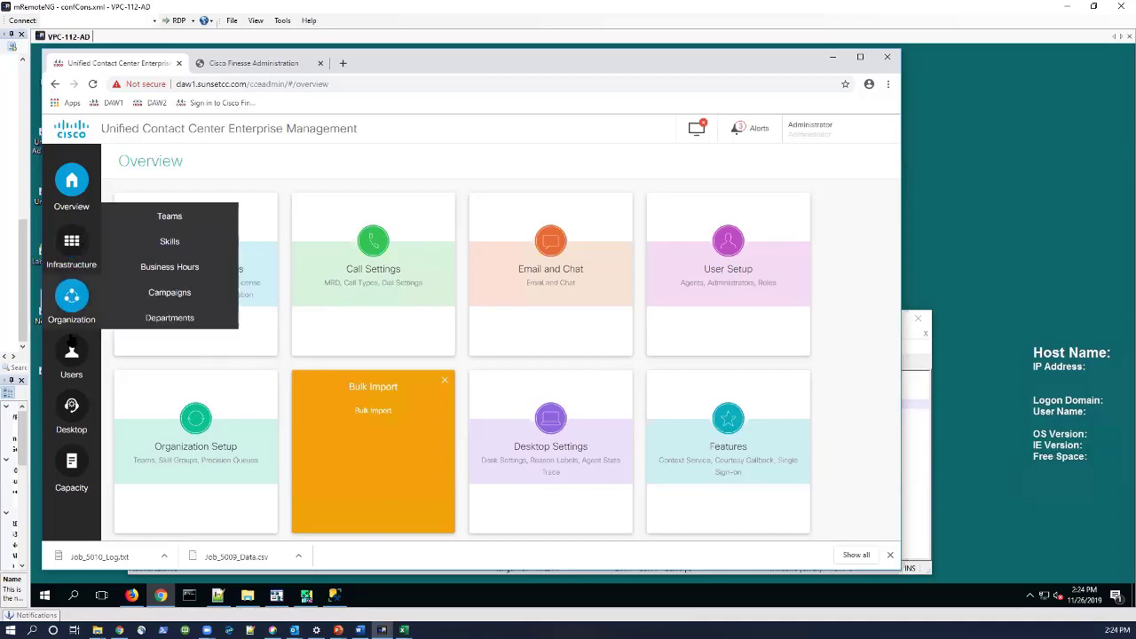
{"action": "left_click", "coordinate": [69, 362]}
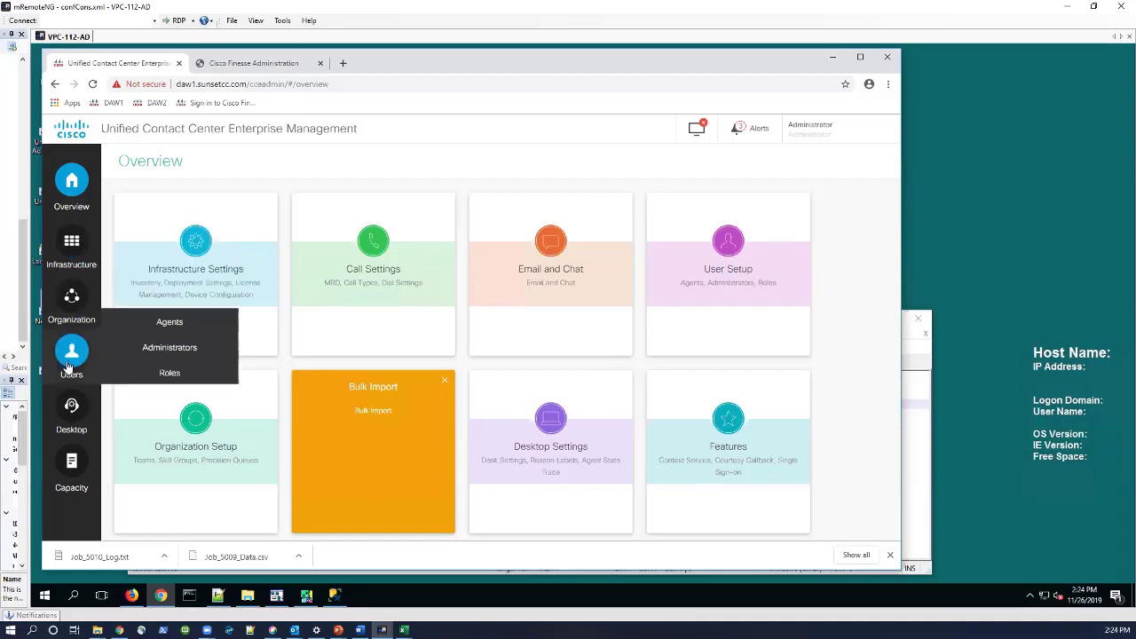
{"action": "left_click", "coordinate": [72, 405]}
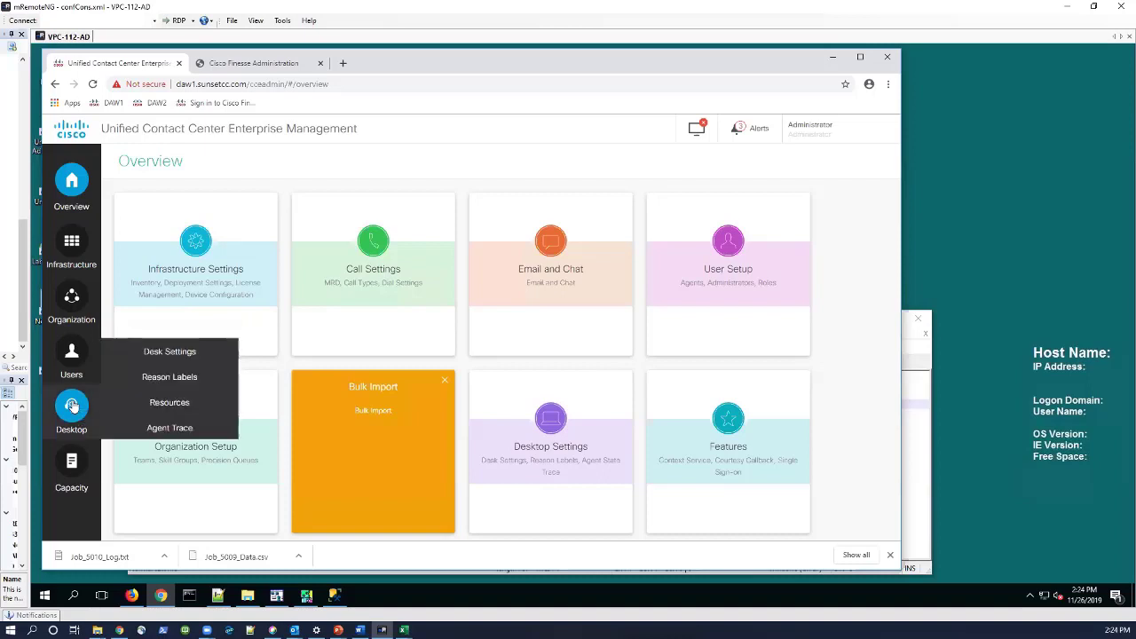
{"action": "left_click", "coordinate": [368, 414]}
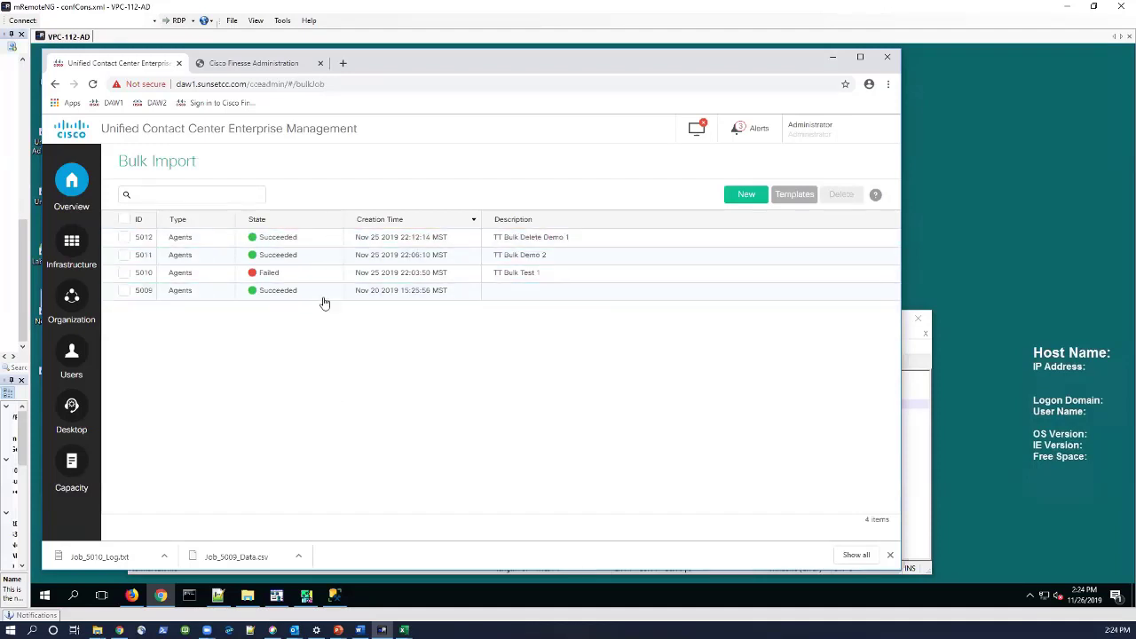
Examine the list of downloadable bulk templates from Agents through SSO Migration, and close it without downloading.
{"action": "left_click", "coordinate": [792, 197]}
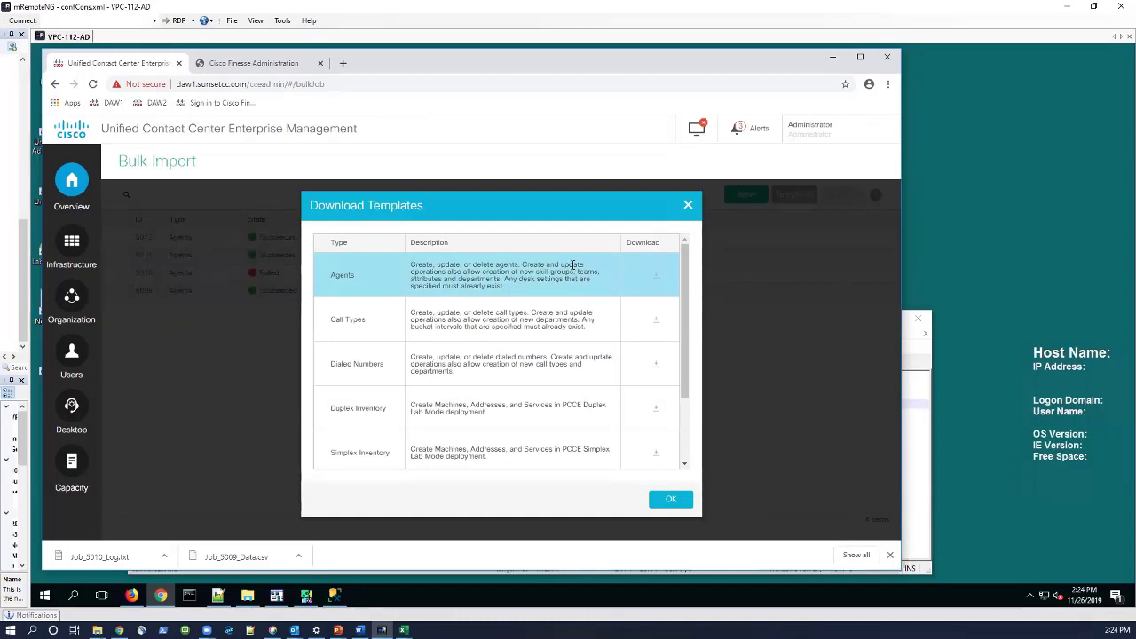
{"action": "scroll", "coordinate": [573, 265], "scroll_direction": "down", "scroll_amount": 2}
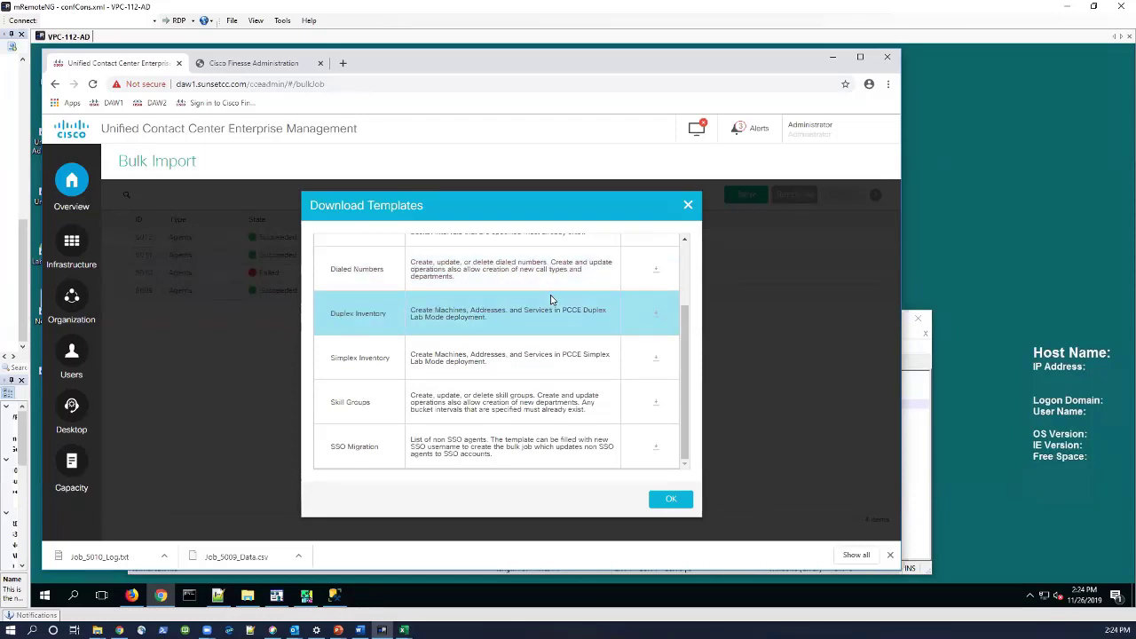
{"action": "scroll", "coordinate": [550, 300], "scroll_direction": "up", "scroll_amount": 2}
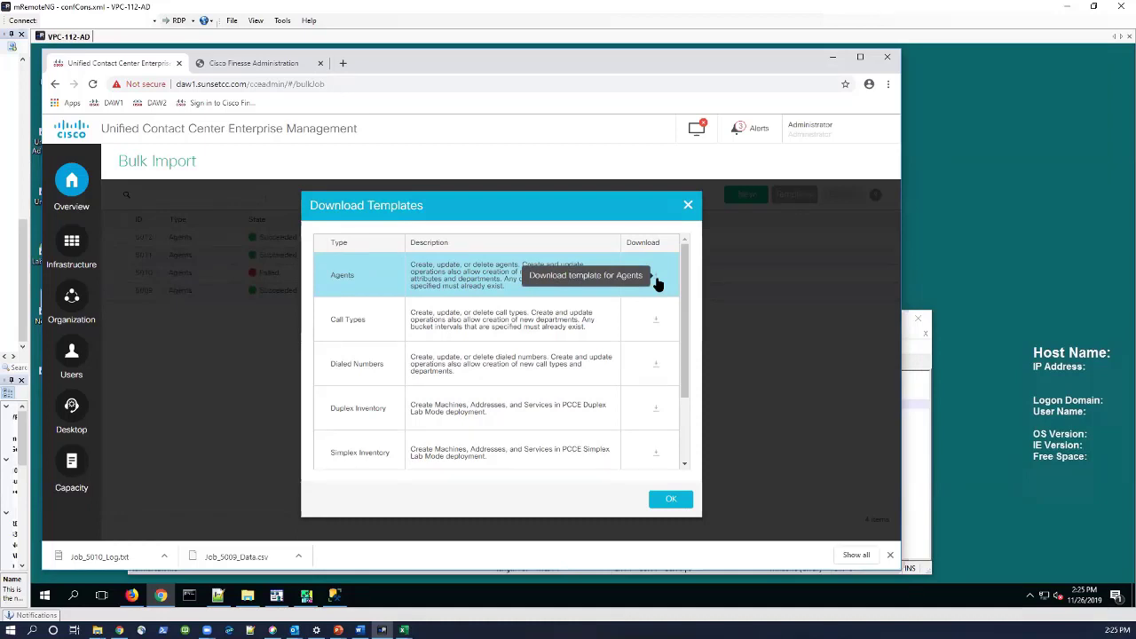
{"action": "left_click", "coordinate": [688, 207]}
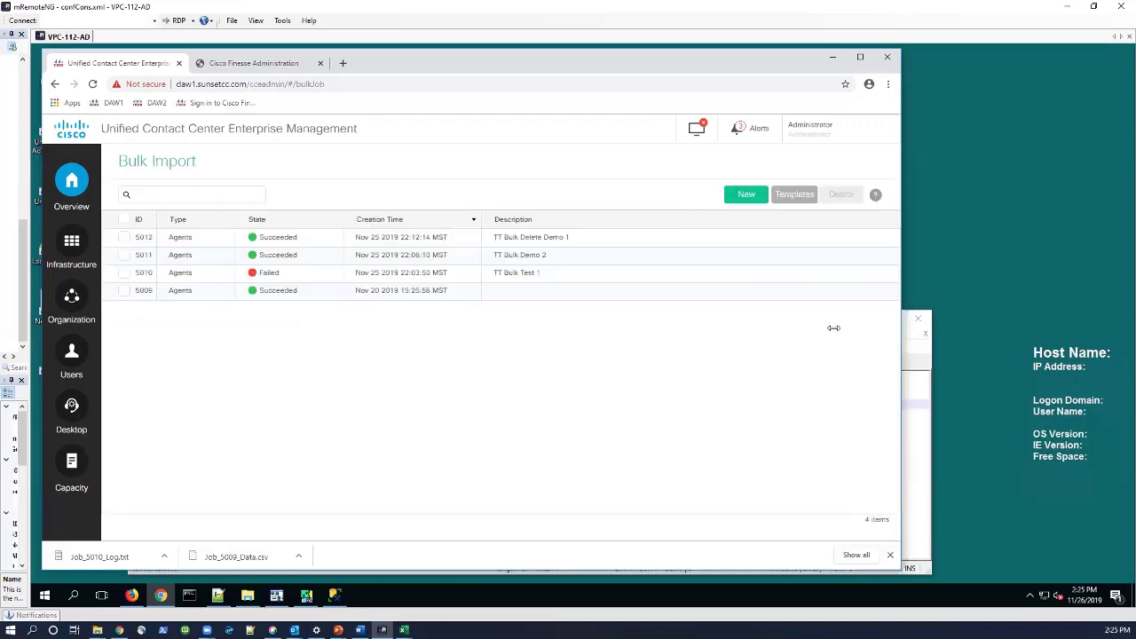
Switch to Notepad++ and show the TT_Agents_Bulk_Create.csv file.
{"action": "left_click", "coordinate": [914, 402]}
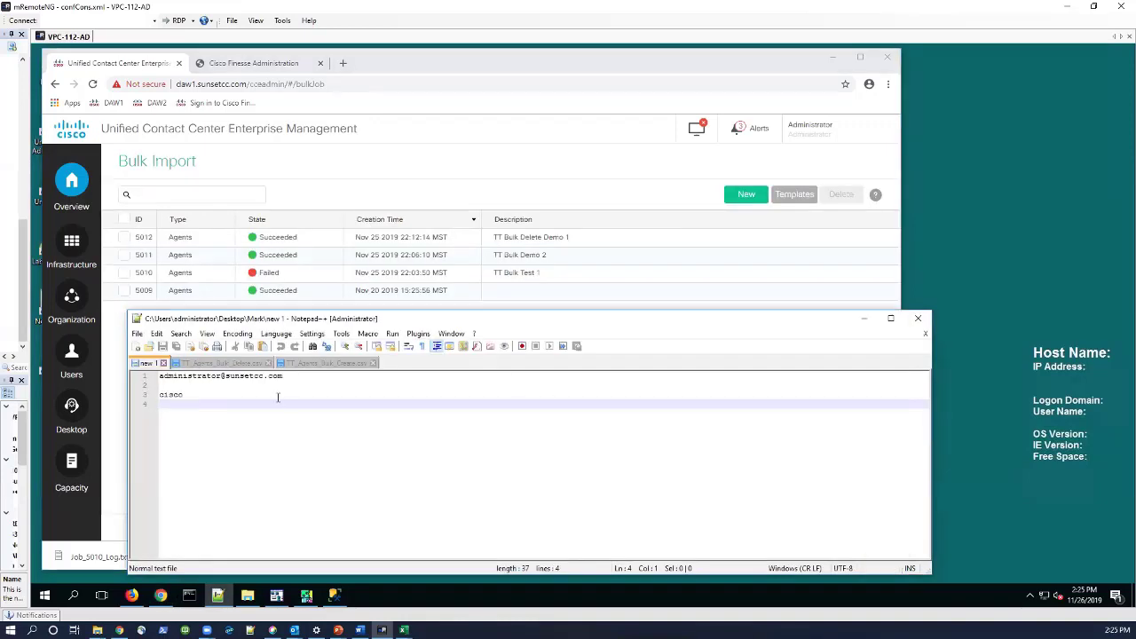
{"action": "left_click", "coordinate": [292, 365]}
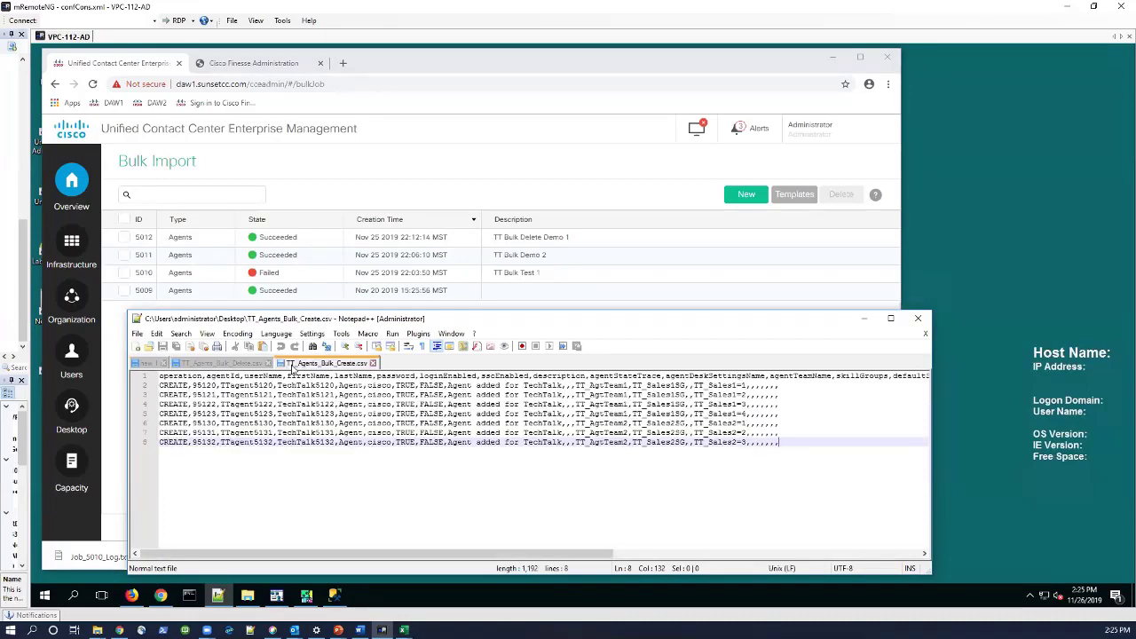
Examine the first CREATE record in TT_Agents_Bulk_Create.csv field by field, from the operation through the description.
{"action": "left_click_drag", "start_coordinate": [336, 306], "coordinate": [337, 188]}
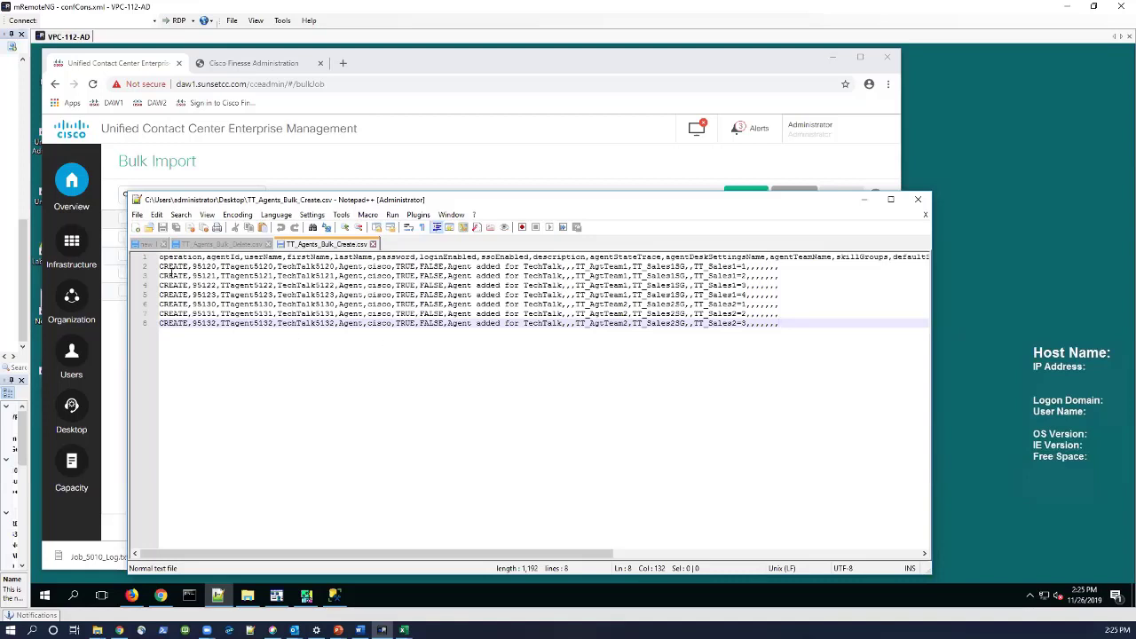
{"action": "double_click", "coordinate": [174, 266]}
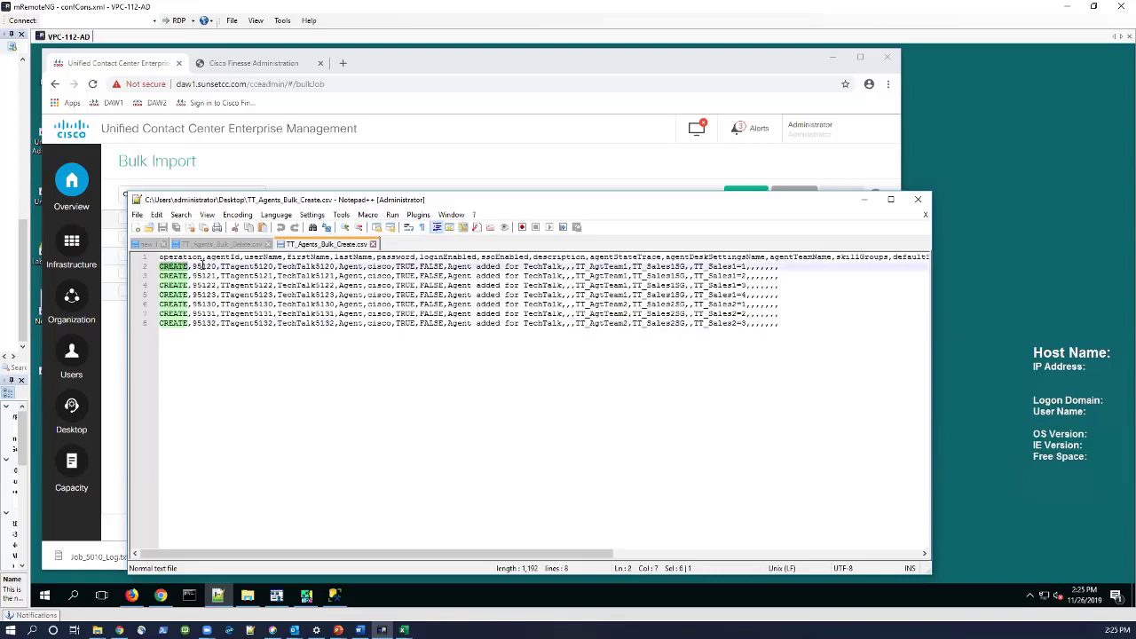
{"action": "double_click", "coordinate": [203, 266]}
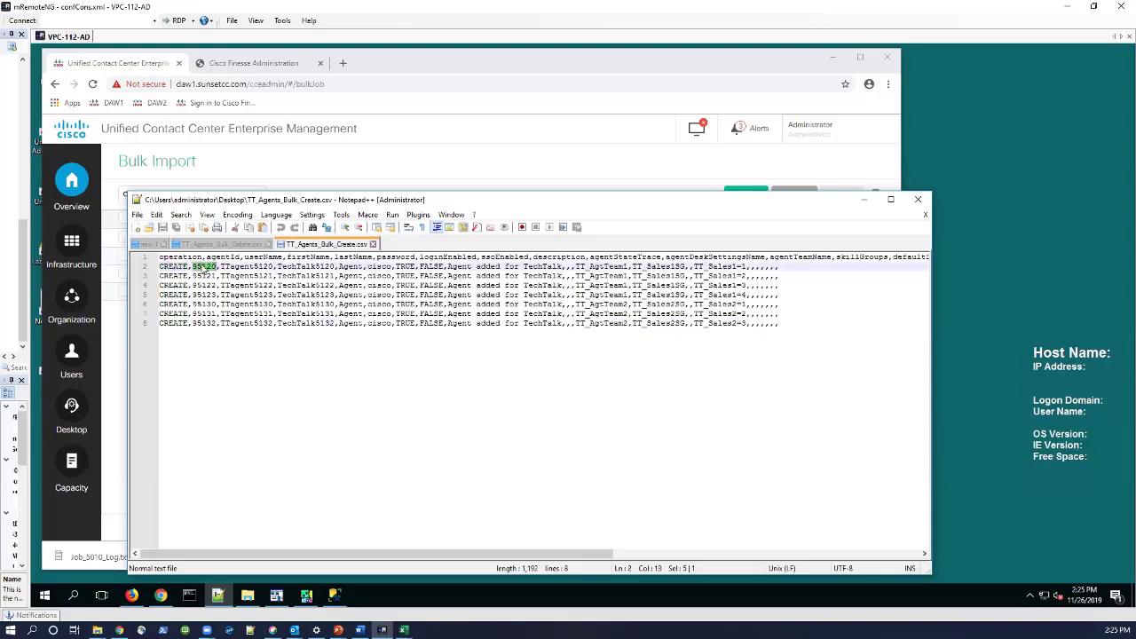
{"action": "double_click", "coordinate": [239, 267]}
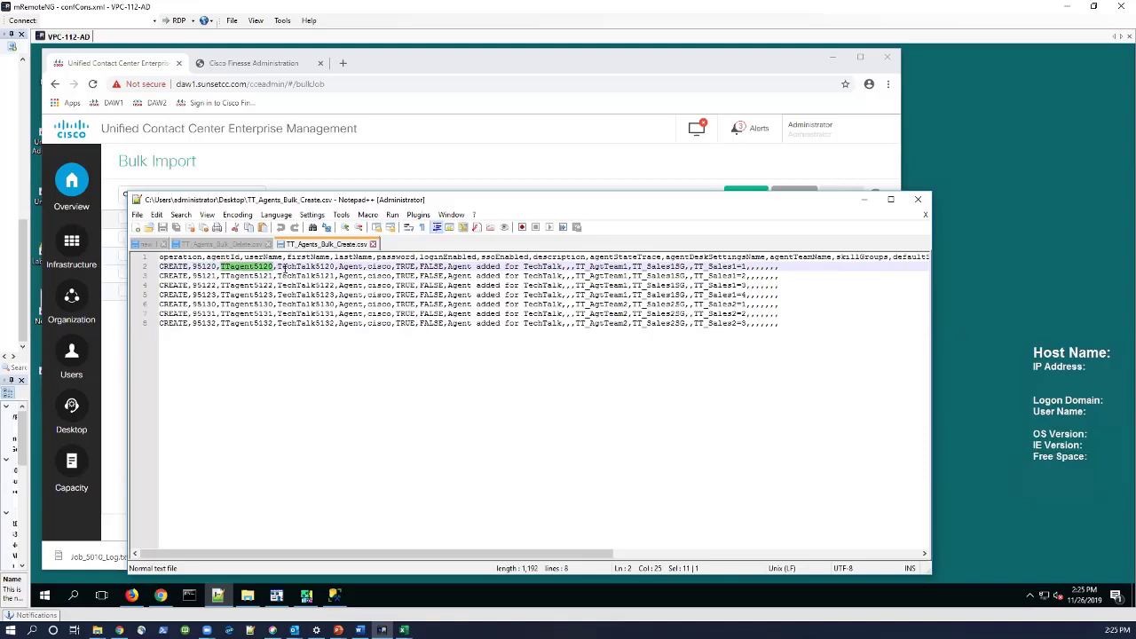
{"action": "double_click", "coordinate": [304, 266]}
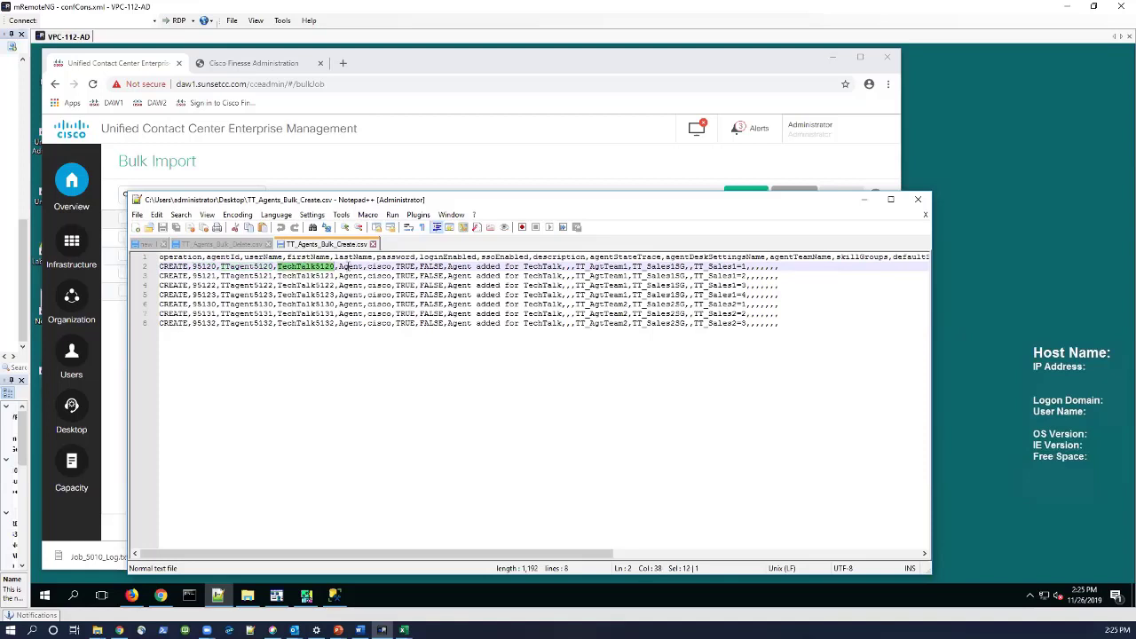
{"action": "double_click", "coordinate": [351, 268]}
{"action": "double_click", "coordinate": [380, 267]}
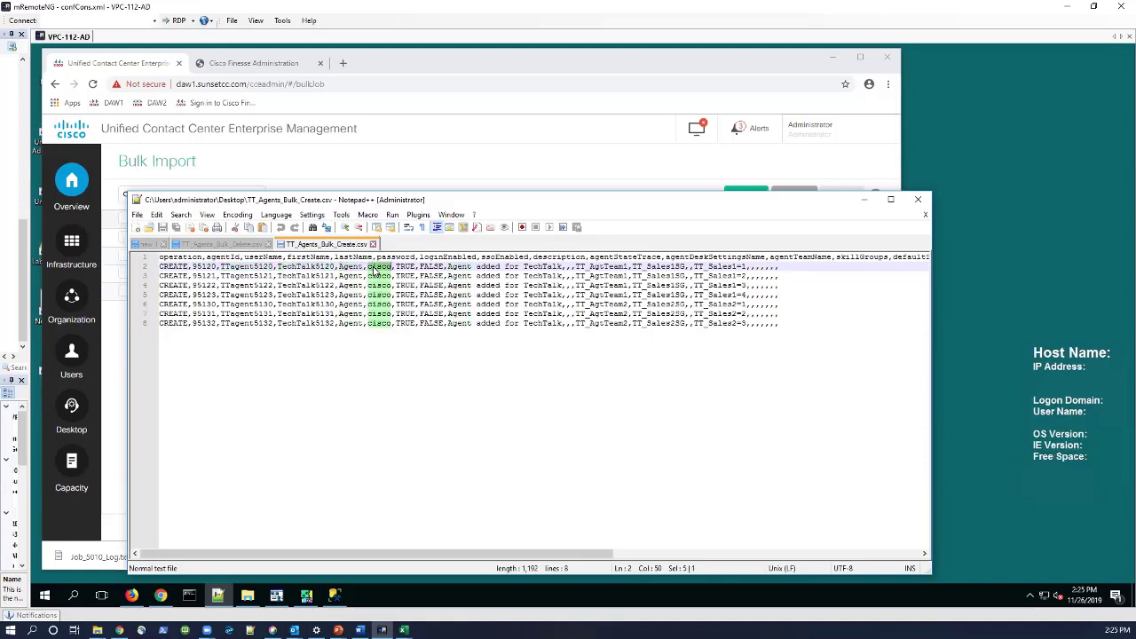
{"action": "double_click", "coordinate": [407, 267]}
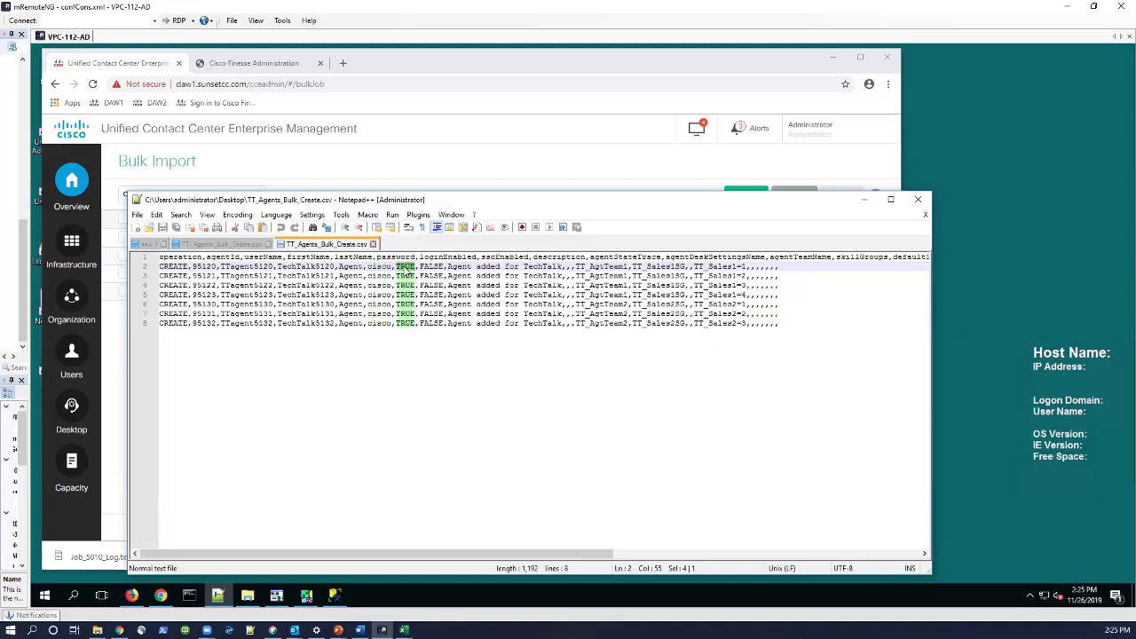
{"action": "left_click", "coordinate": [424, 267]}
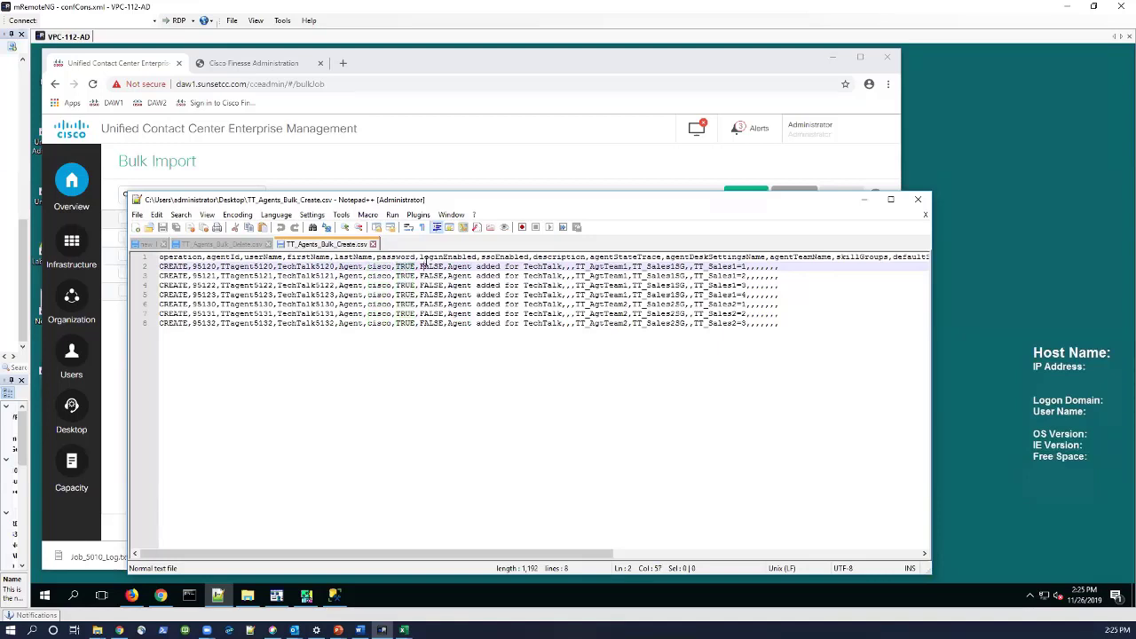
{"action": "double_click", "coordinate": [427, 266]}
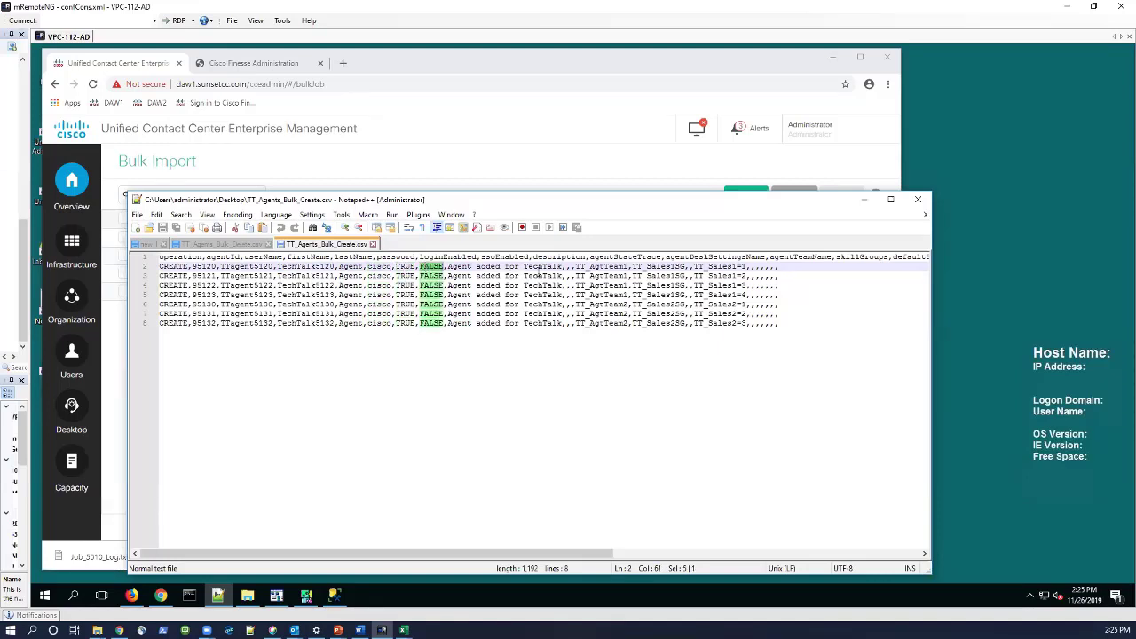
{"action": "left_click_drag", "start_coordinate": [561, 266], "coordinate": [444, 266]}
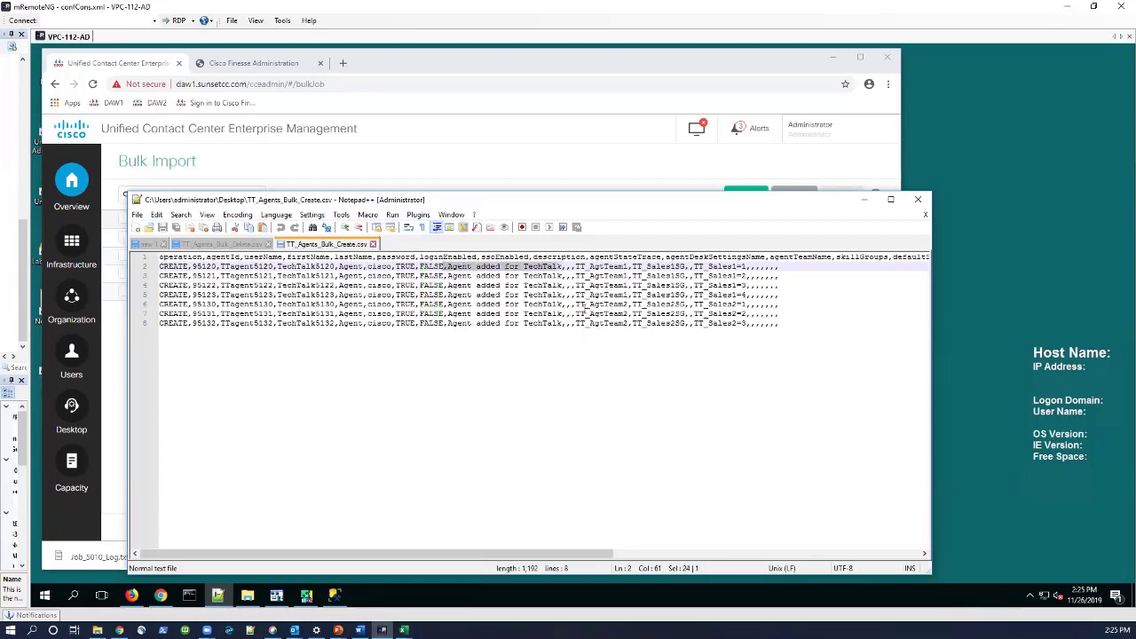
Examine the empty agentStateTrace and agentDeskSettingsName fields, the agent team names and the skill group in the records.
{"action": "left_click", "coordinate": [565, 267]}
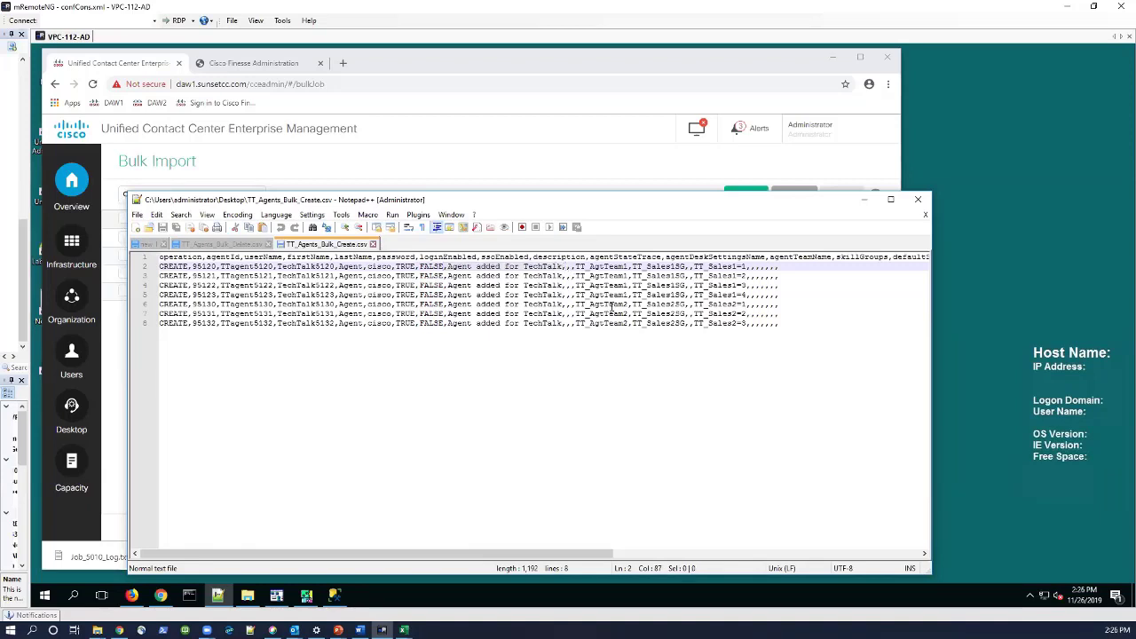
{"action": "left_click_drag", "start_coordinate": [568, 266], "coordinate": [574, 268]}
{"action": "left_click", "coordinate": [565, 267]}
{"action": "key", "text": "Right"}
{"action": "double_click", "coordinate": [600, 268]}
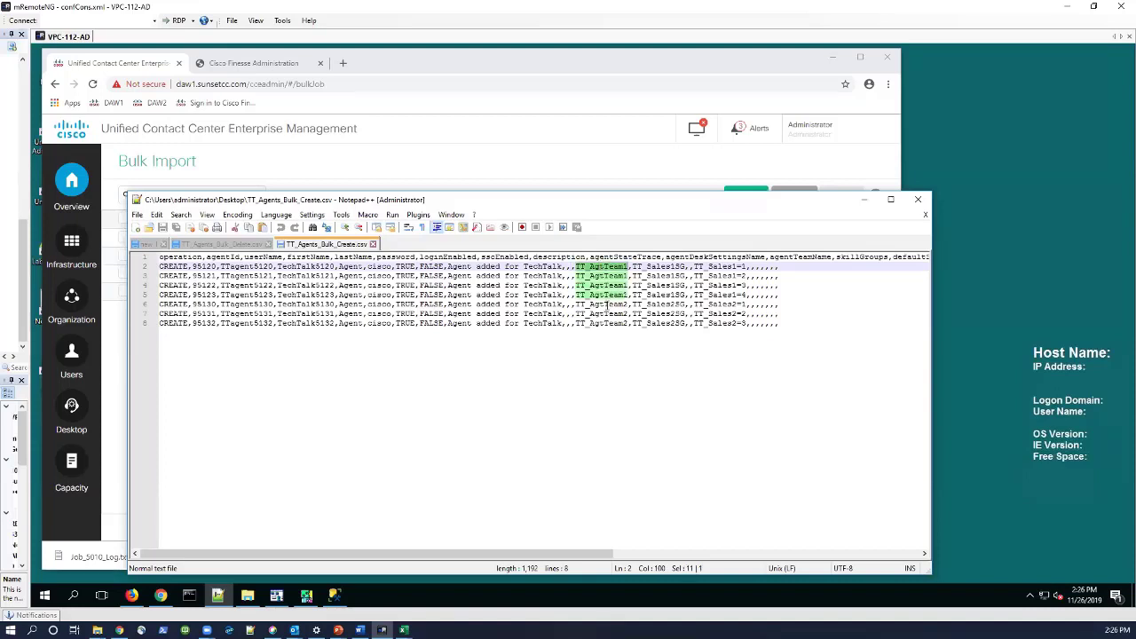
{"action": "double_click", "coordinate": [607, 304]}
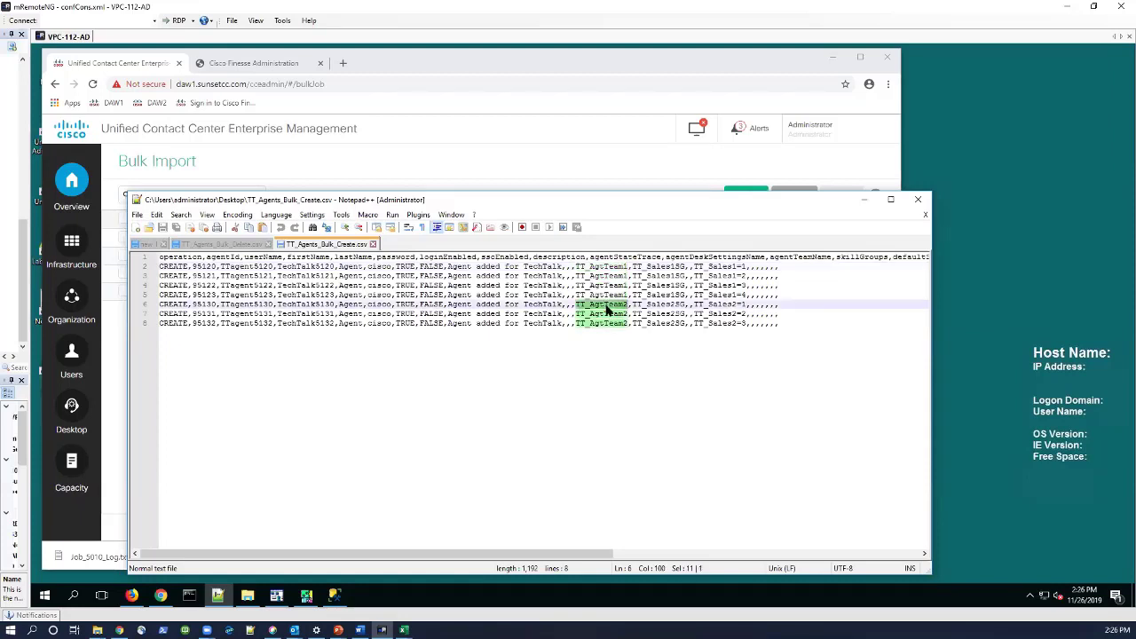
{"action": "double_click", "coordinate": [662, 267]}
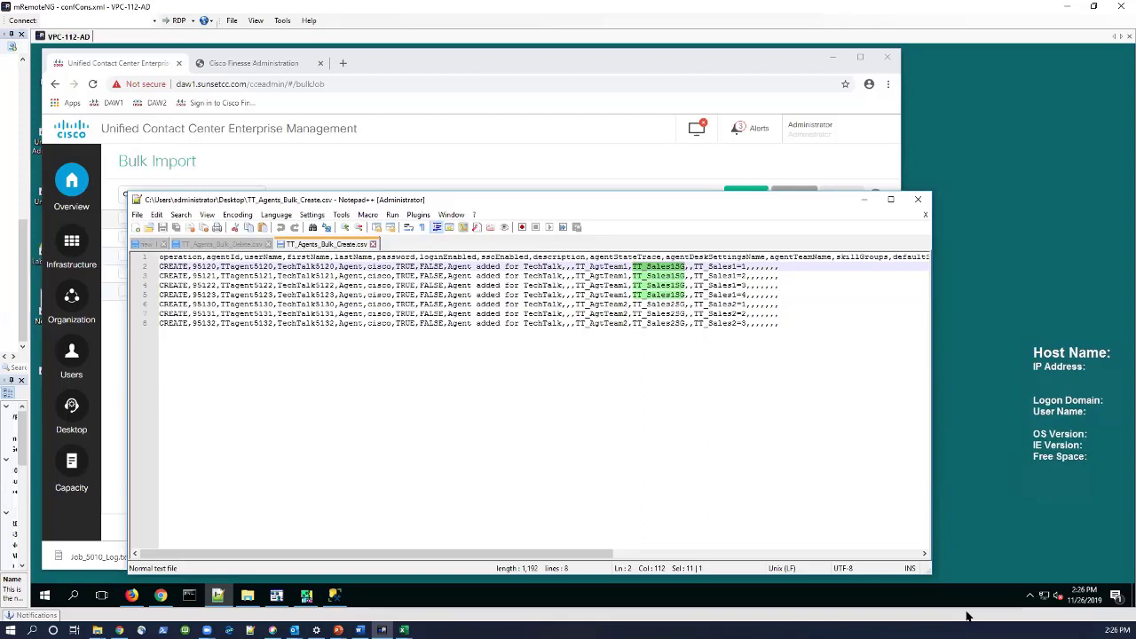
Examine the attributes values in the records and the remaining header columns through emailAddress.
{"action": "left_click", "coordinate": [925, 555]}
{"action": "left_click_drag", "start_coordinate": [925, 556], "coordinate": [926, 557]}
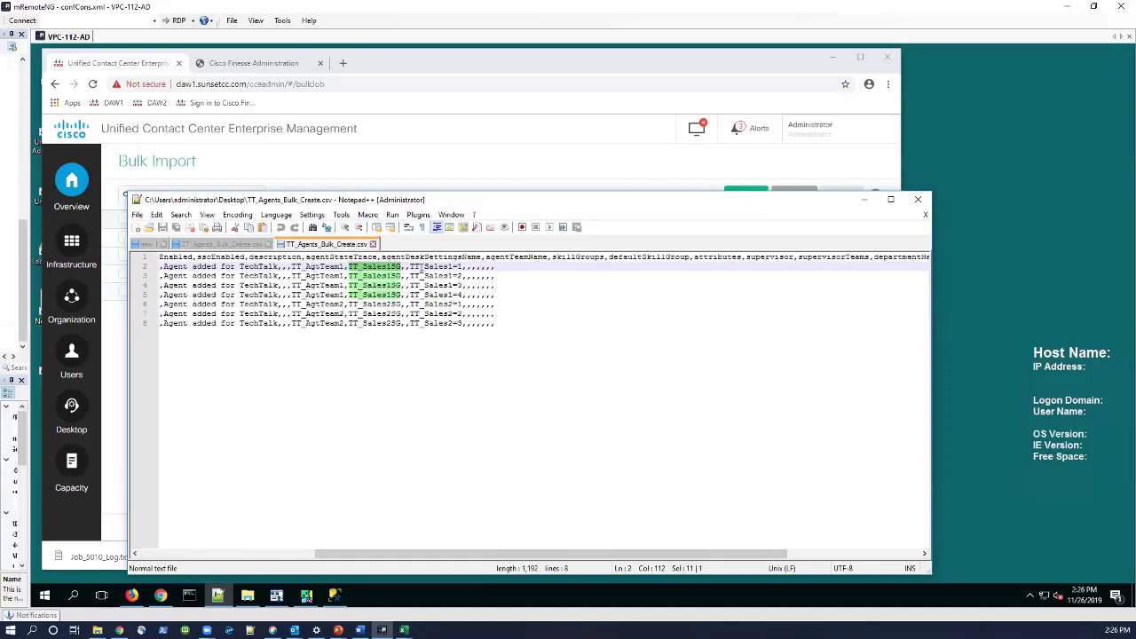
{"action": "double_click", "coordinate": [422, 267]}
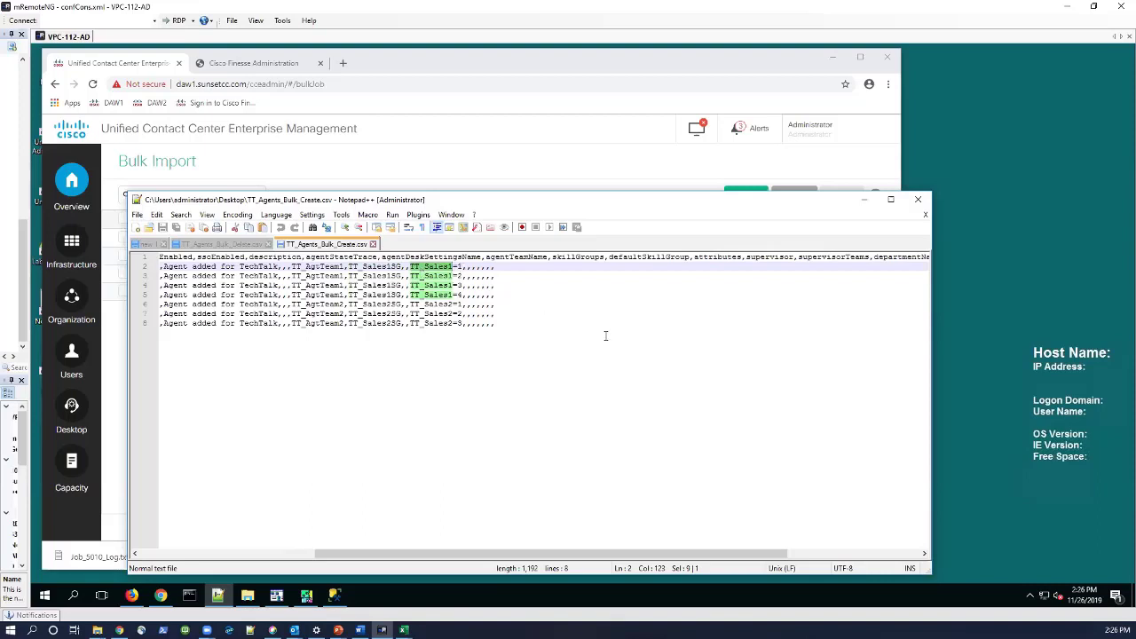
{"action": "left_click", "coordinate": [925, 554]}
{"action": "left_click", "coordinate": [925, 553]}
{"action": "left_click", "coordinate": [925, 554]}
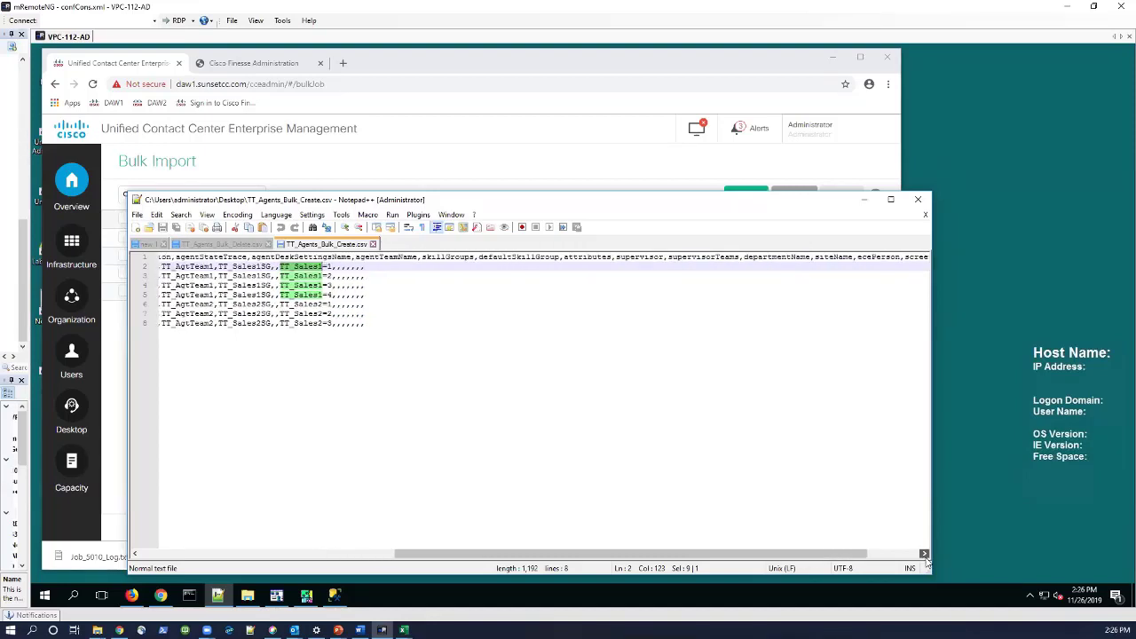
{"action": "left_click", "coordinate": [925, 554]}
{"action": "left_click", "coordinate": [925, 554]}
{"action": "left_click", "coordinate": [925, 554]}
{"action": "left_click", "coordinate": [924, 554]}
{"action": "left_click", "coordinate": [925, 554]}
{"action": "left_click", "coordinate": [925, 554]}
{"action": "left_click", "coordinate": [925, 554]}
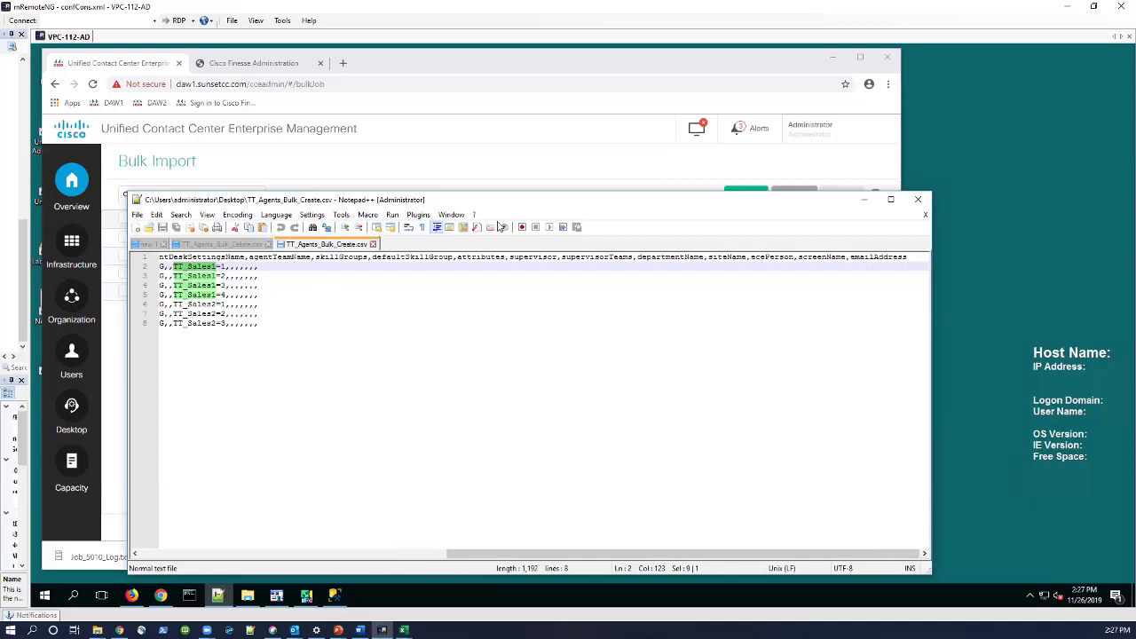
Return to the Bulk Import page and save a new bulk job with content file TT_Agents_Bulk_Create.csv and description "Tech Talk Demo".
{"action": "left_click", "coordinate": [489, 78]}
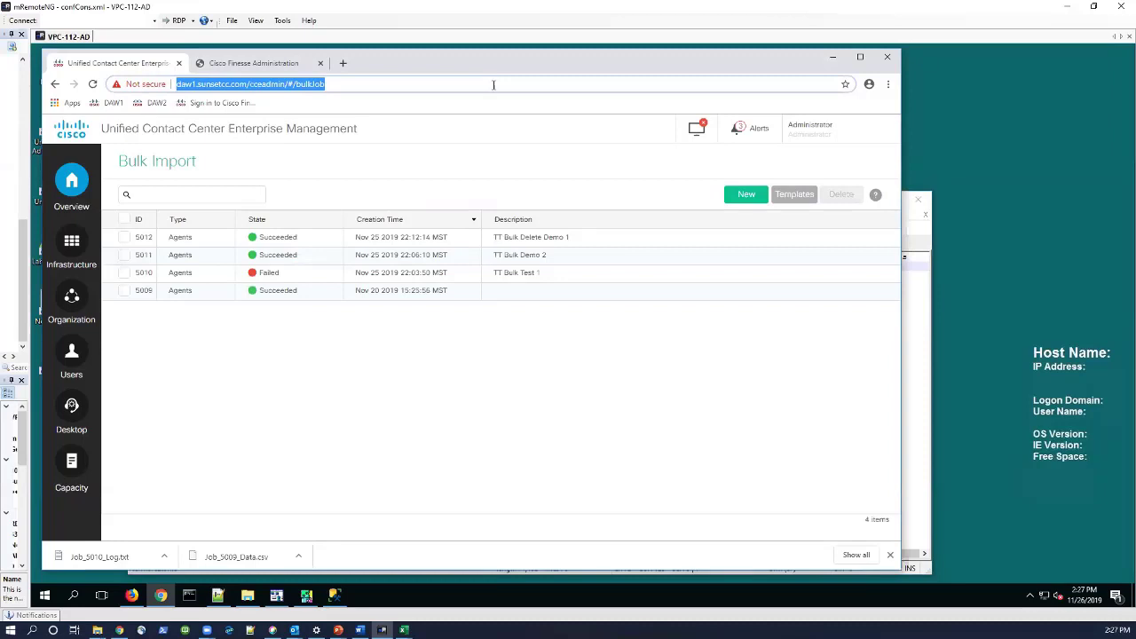
{"action": "left_click", "coordinate": [746, 195]}
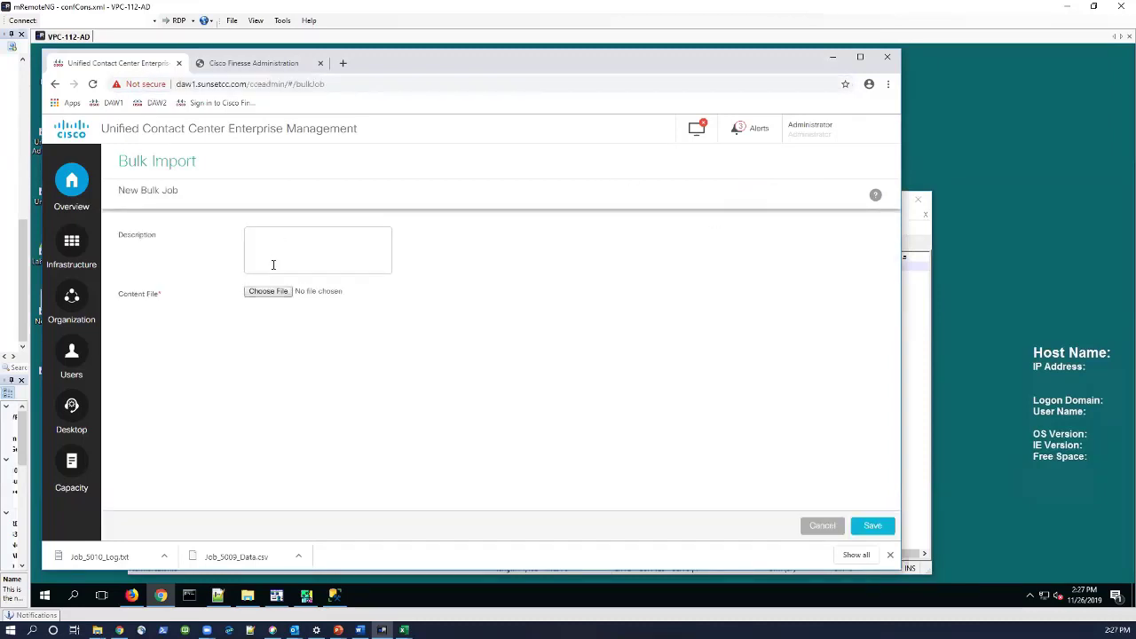
{"action": "left_click", "coordinate": [254, 294]}
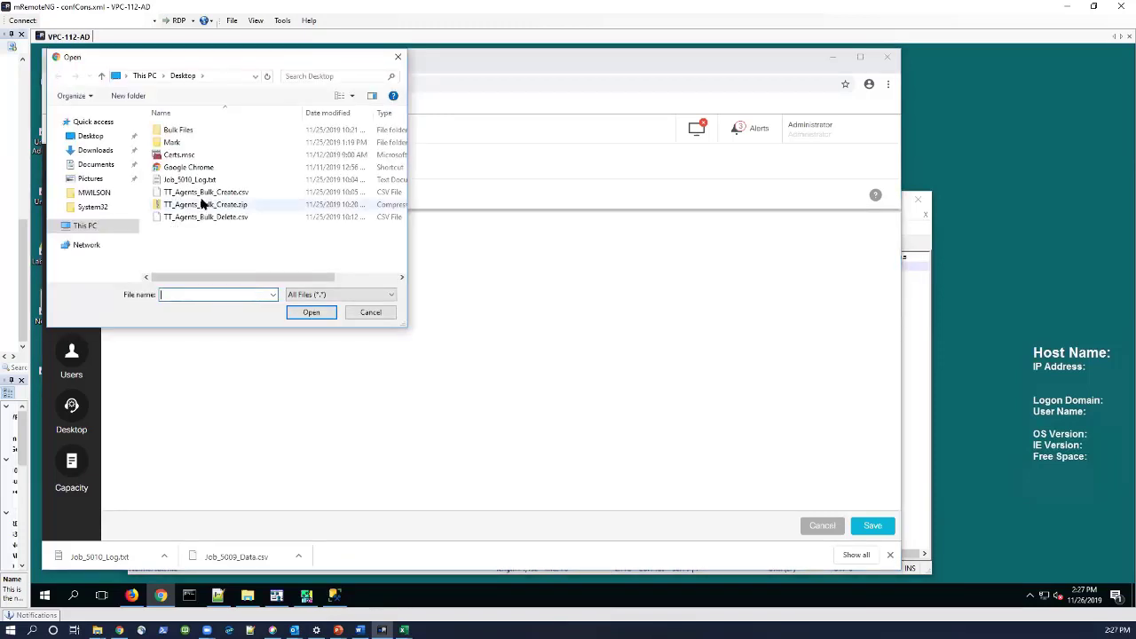
{"action": "left_click", "coordinate": [189, 194]}
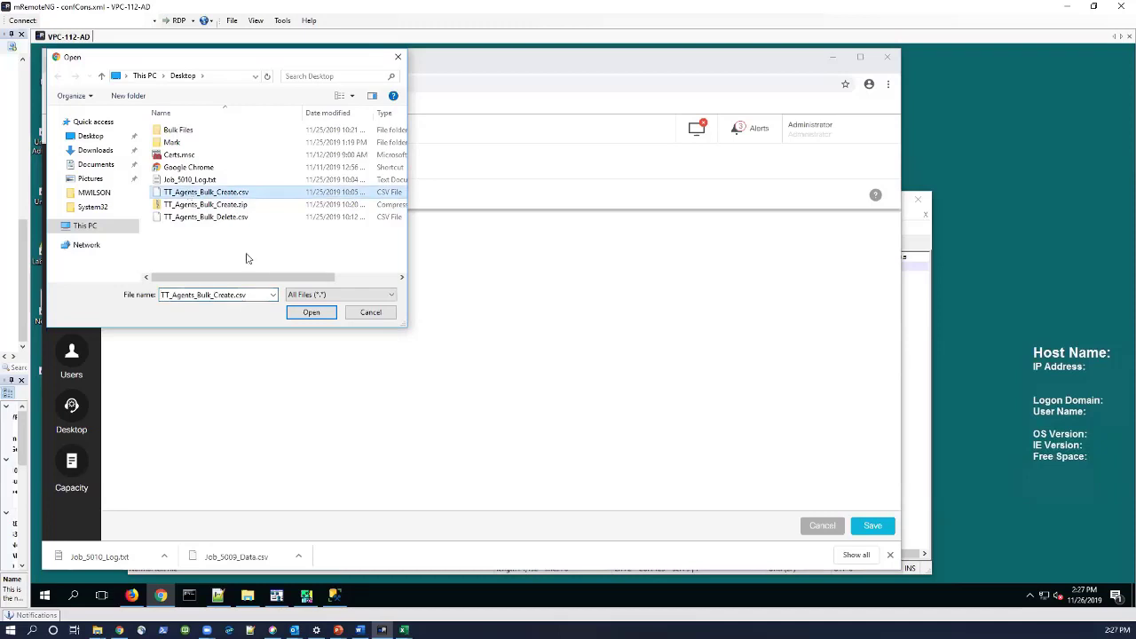
{"action": "left_click", "coordinate": [310, 314]}
{"action": "left_click", "coordinate": [298, 254]}
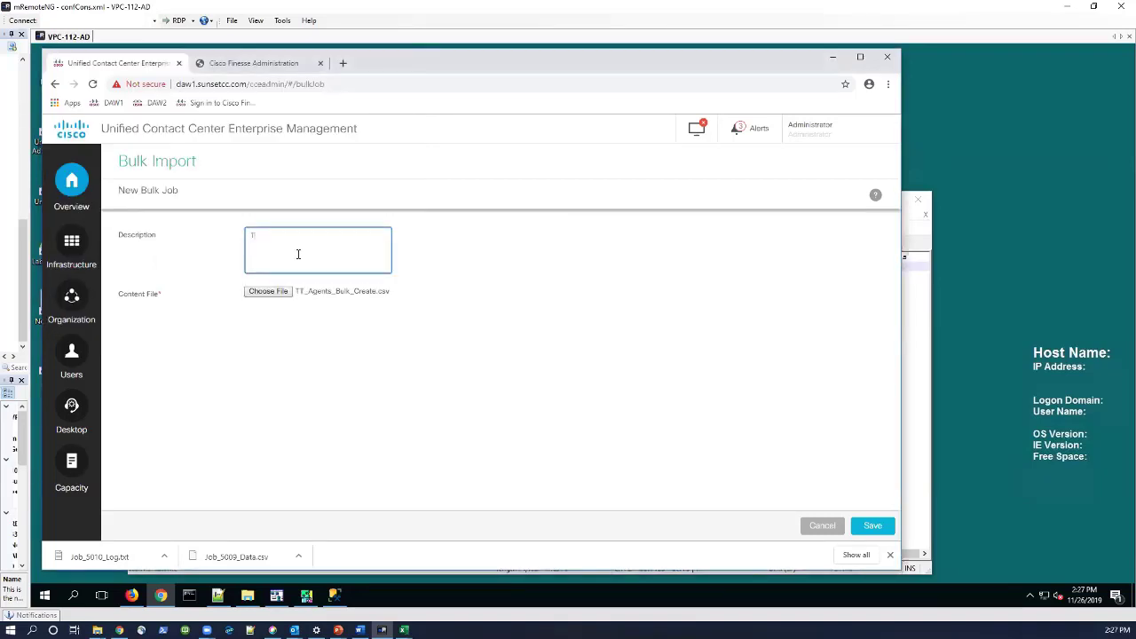
{"action": "type", "text": "Tech Talk Demo"}
{"action": "left_click", "coordinate": [883, 535]}
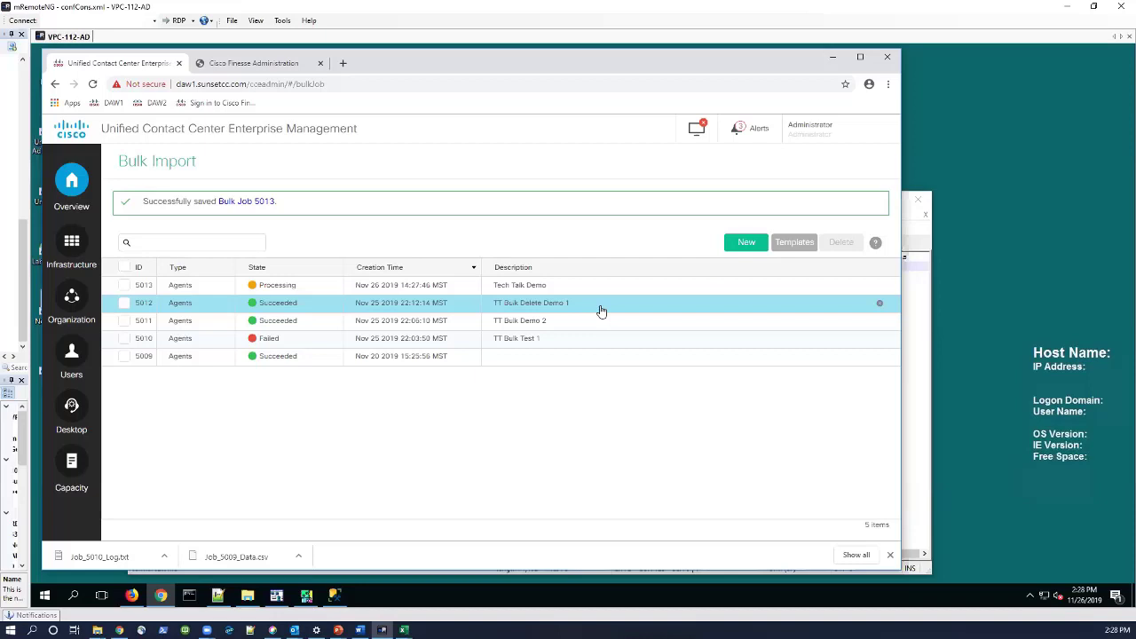
Open the Tech Talk Demo bulk job's details and examine its state, host, times and downloadable files.
{"action": "left_click", "coordinate": [306, 289]}
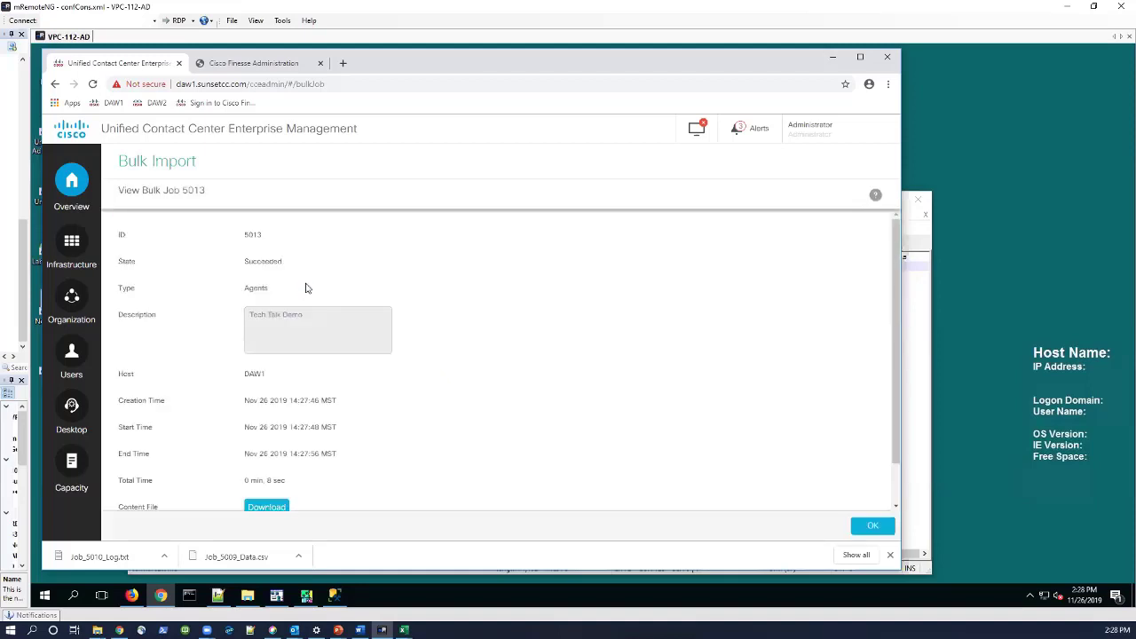
{"action": "triple_click", "coordinate": [265, 264]}
{"action": "scroll", "coordinate": [546, 371], "scroll_direction": "down", "scroll_amount": 1}
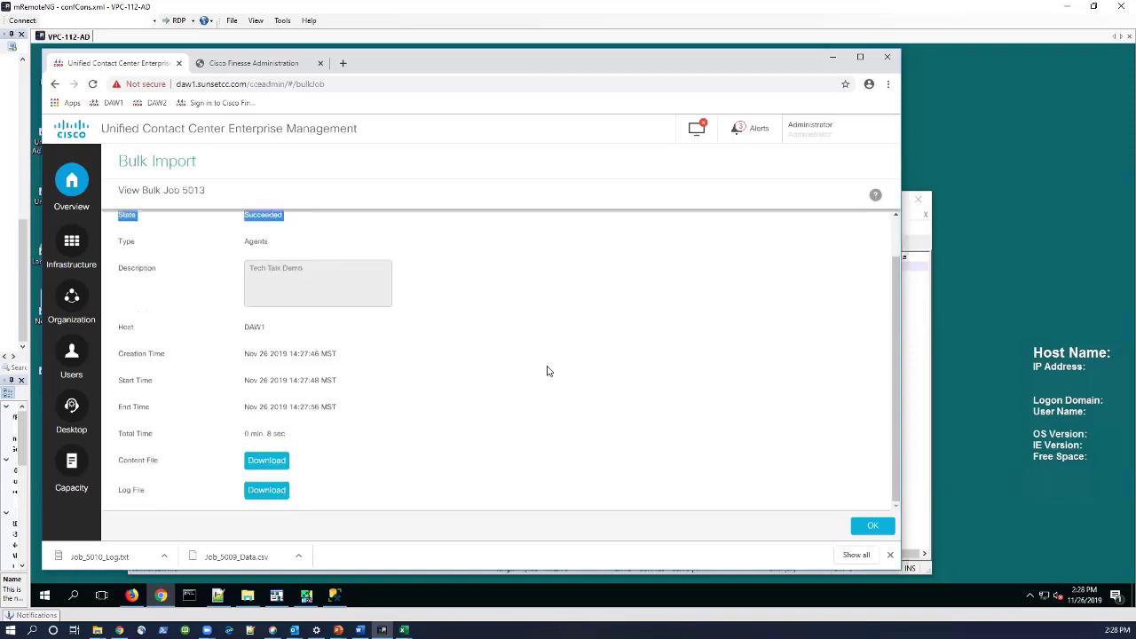
{"action": "triple_click", "coordinate": [255, 326]}
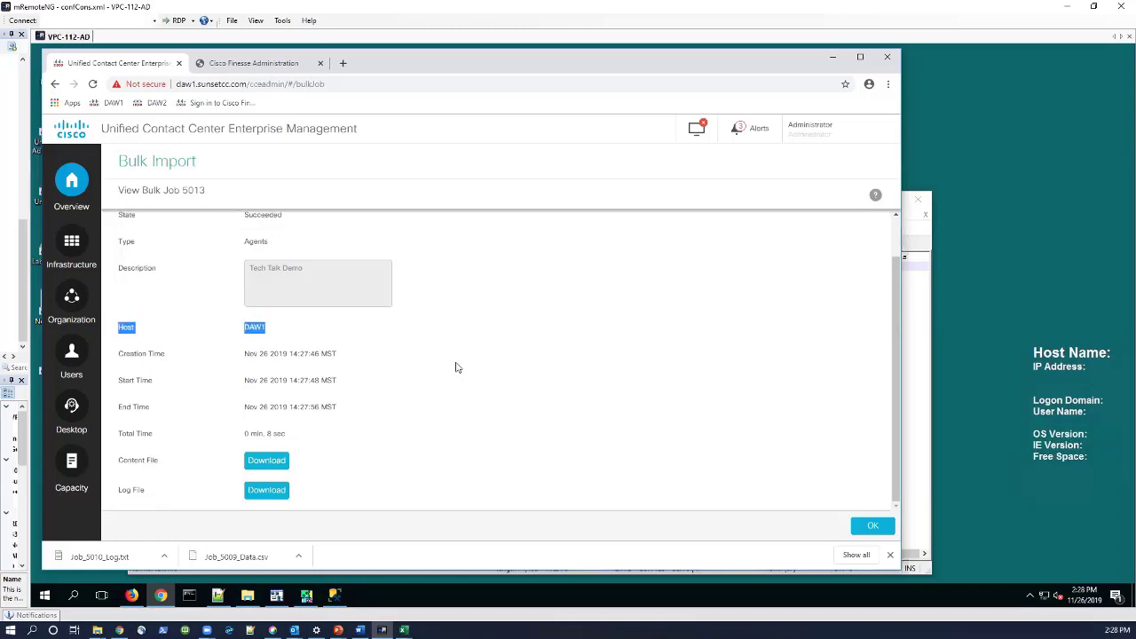
Download the job's content file and open it in Notepad without making Notepad the default app for .csv files.
{"action": "left_click", "coordinate": [267, 461]}
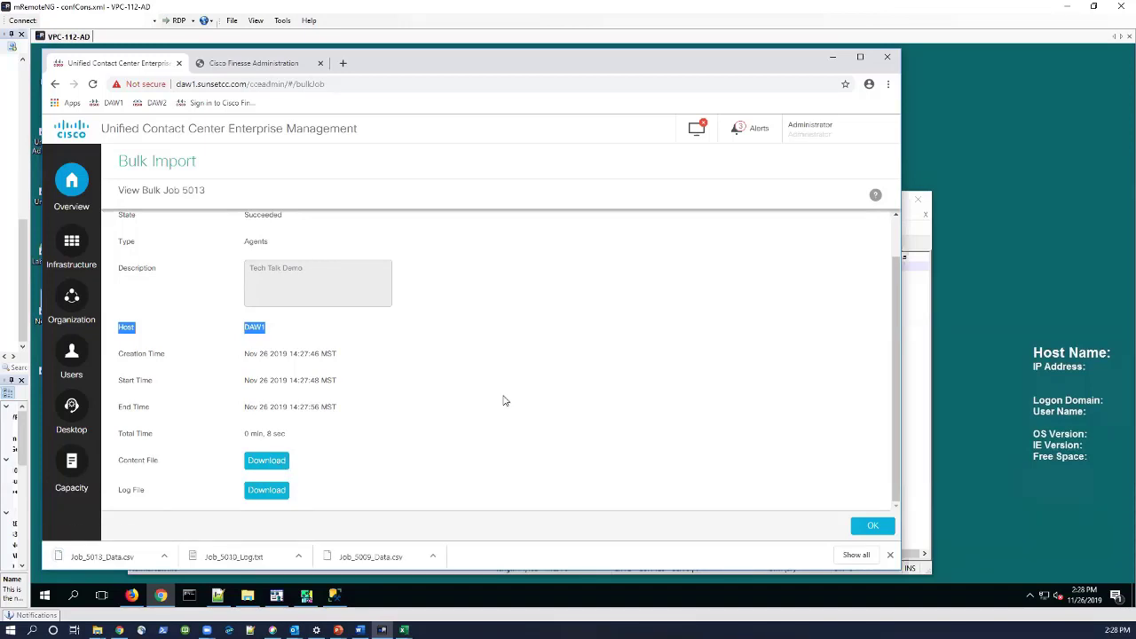
{"action": "right_click", "coordinate": [107, 570]}
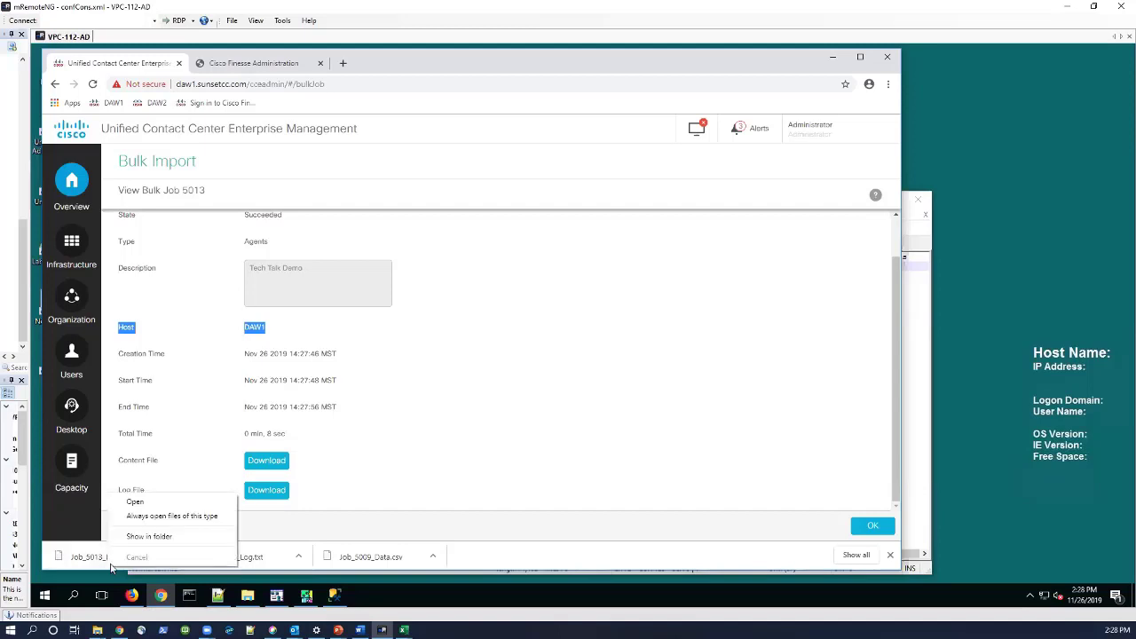
{"action": "left_click", "coordinate": [131, 503]}
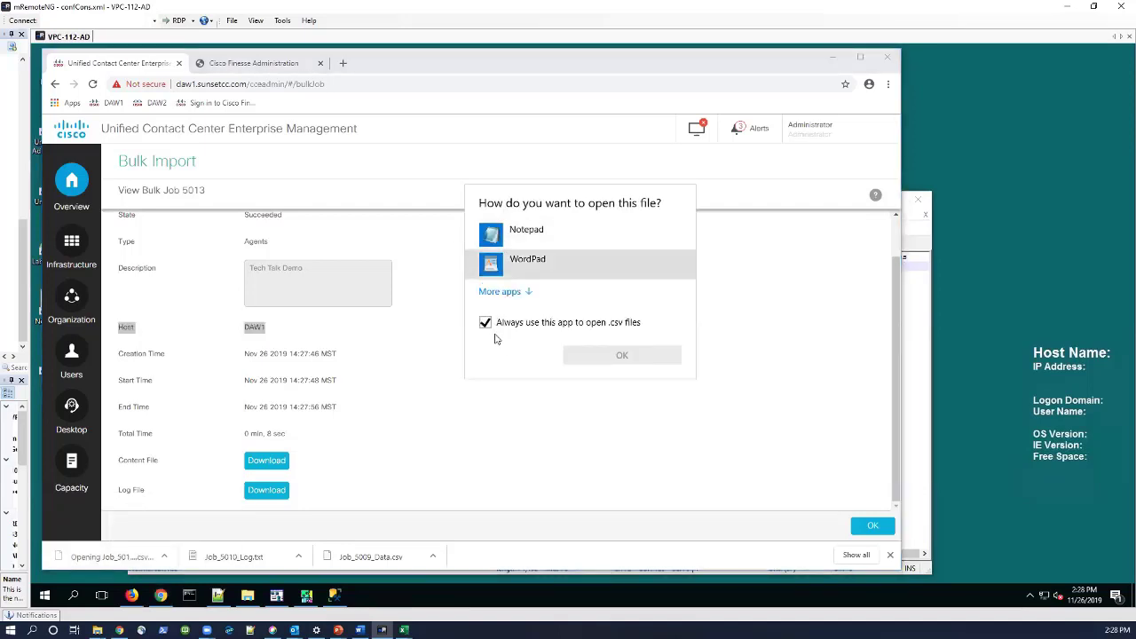
{"action": "left_click", "coordinate": [487, 323]}
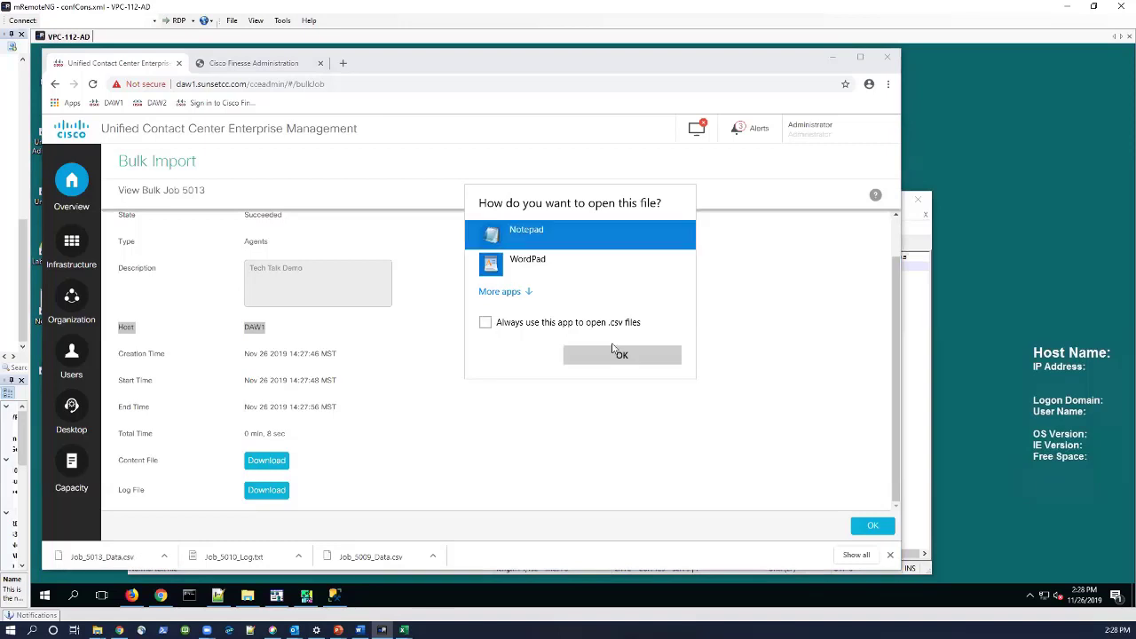
{"action": "left_click", "coordinate": [620, 356]}
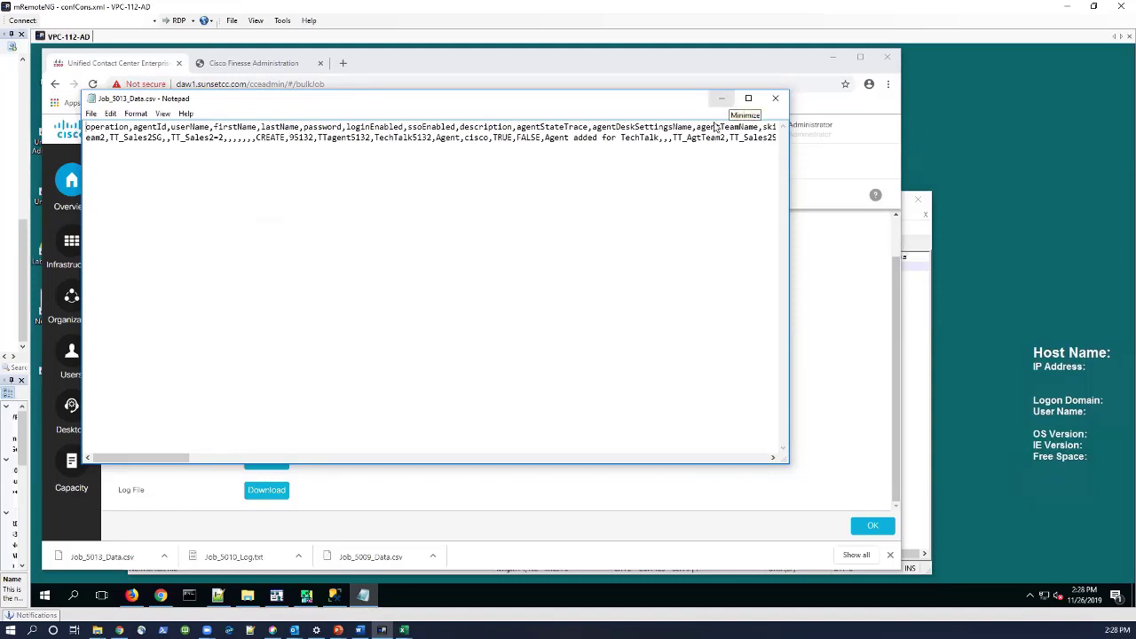
Turn on word wrap in Notepad to review the job's CREATE records, and close the file.
{"action": "left_click", "coordinate": [138, 113]}
{"action": "left_click", "coordinate": [147, 128]}
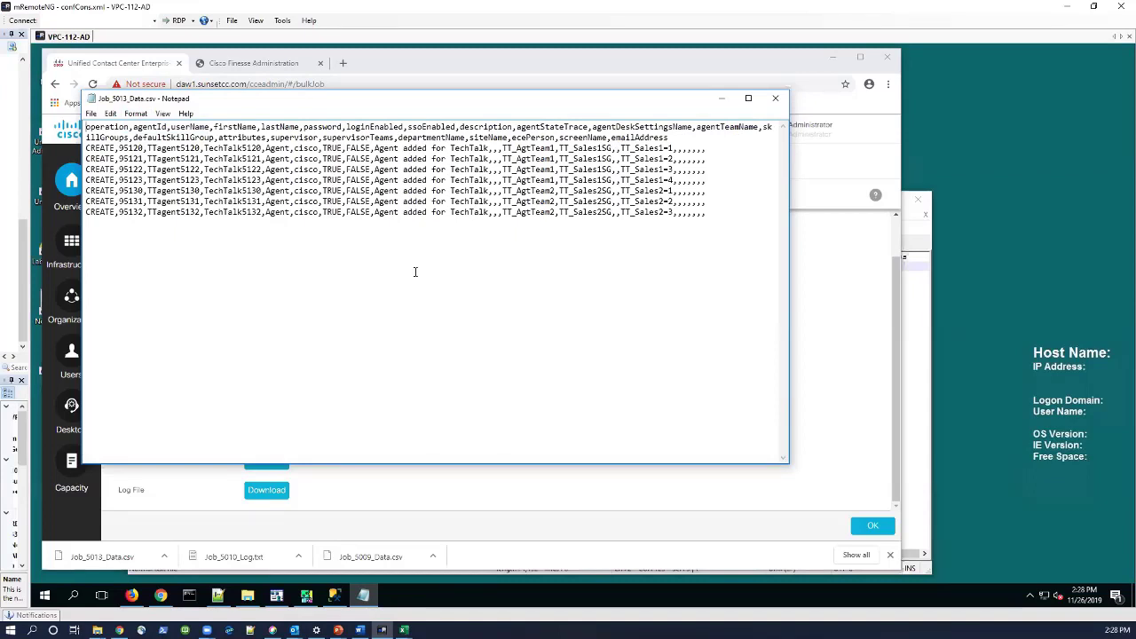
{"action": "left_click", "coordinate": [775, 98]}
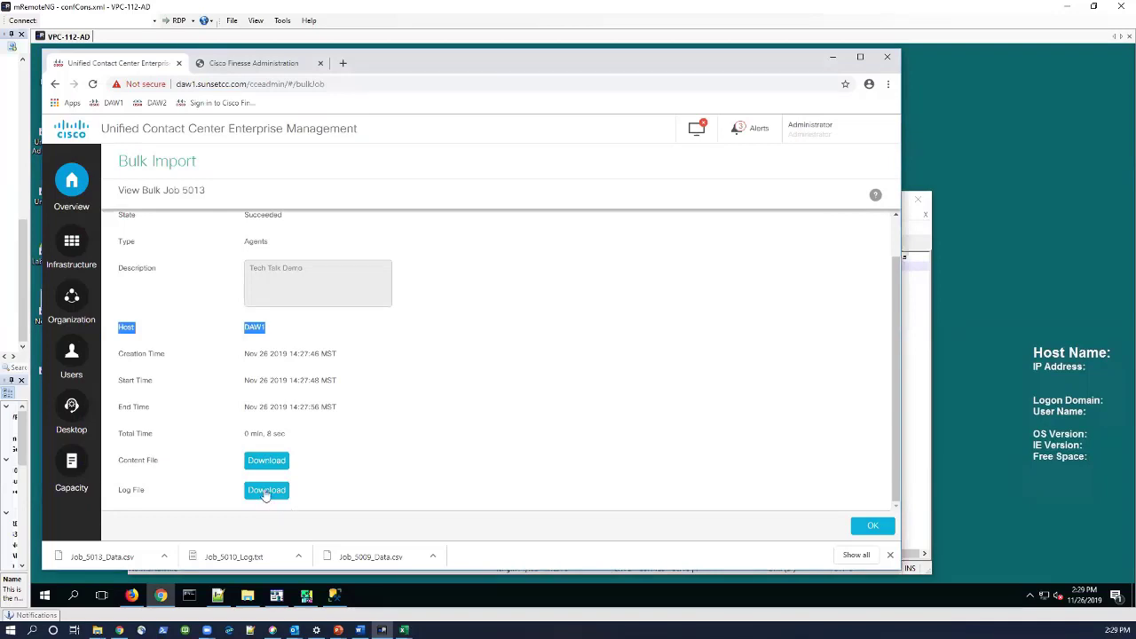
Download the Tech Talk Demo job's log file, open it, and read through the processed lines to the end.
{"action": "left_click", "coordinate": [413, 475]}
{"action": "left_click", "coordinate": [266, 491]}
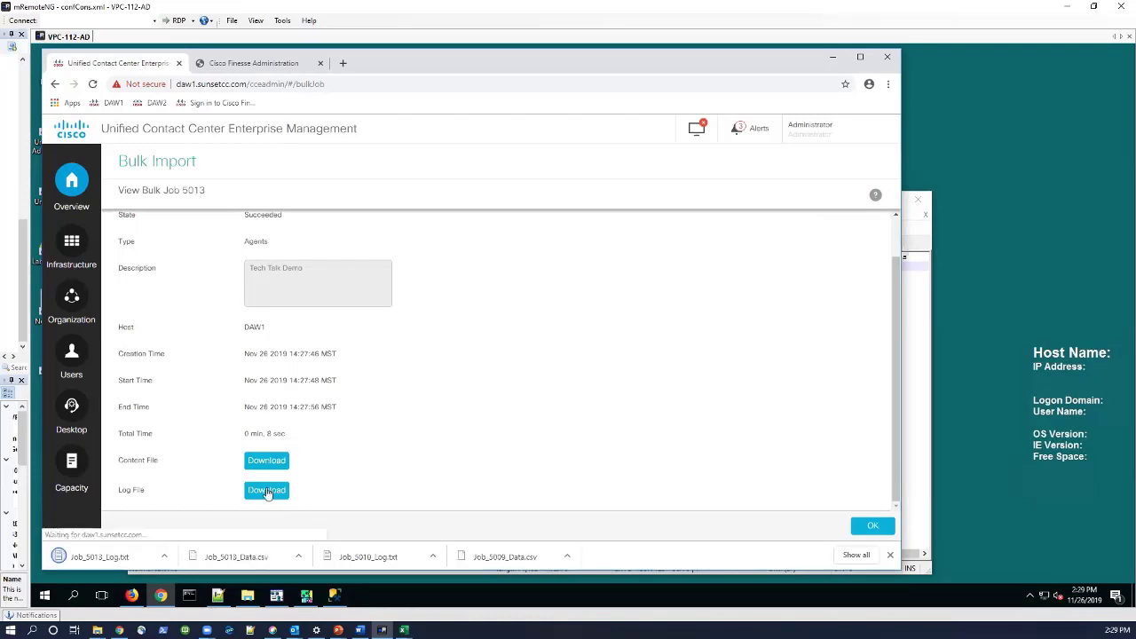
{"action": "left_click", "coordinate": [103, 557]}
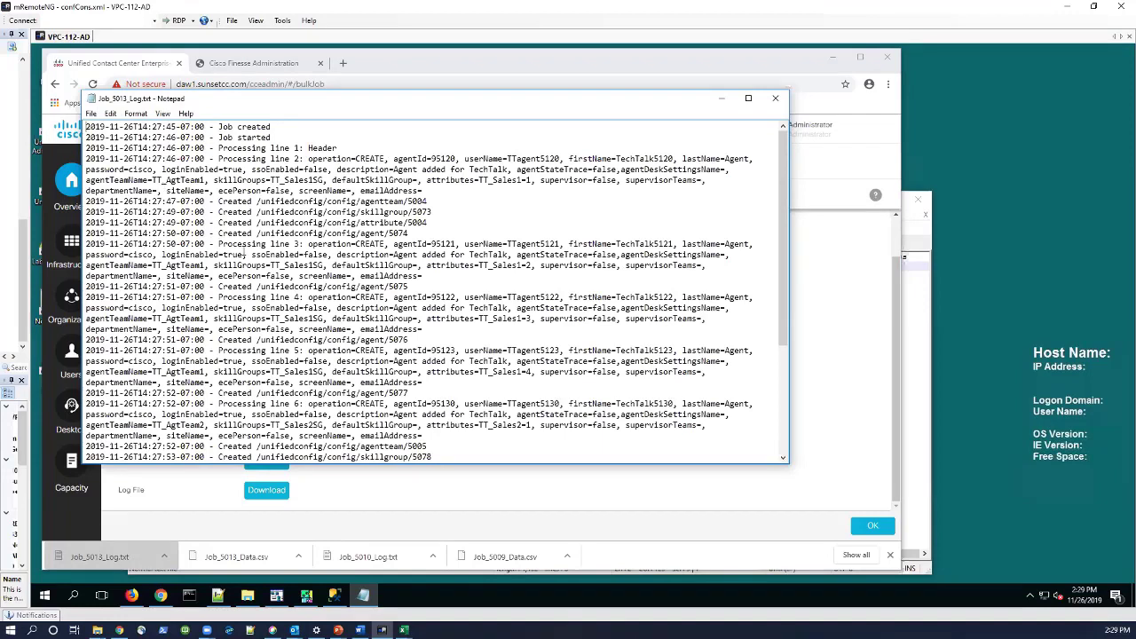
{"action": "scroll", "coordinate": [249, 282], "scroll_direction": "down", "scroll_amount": 5}
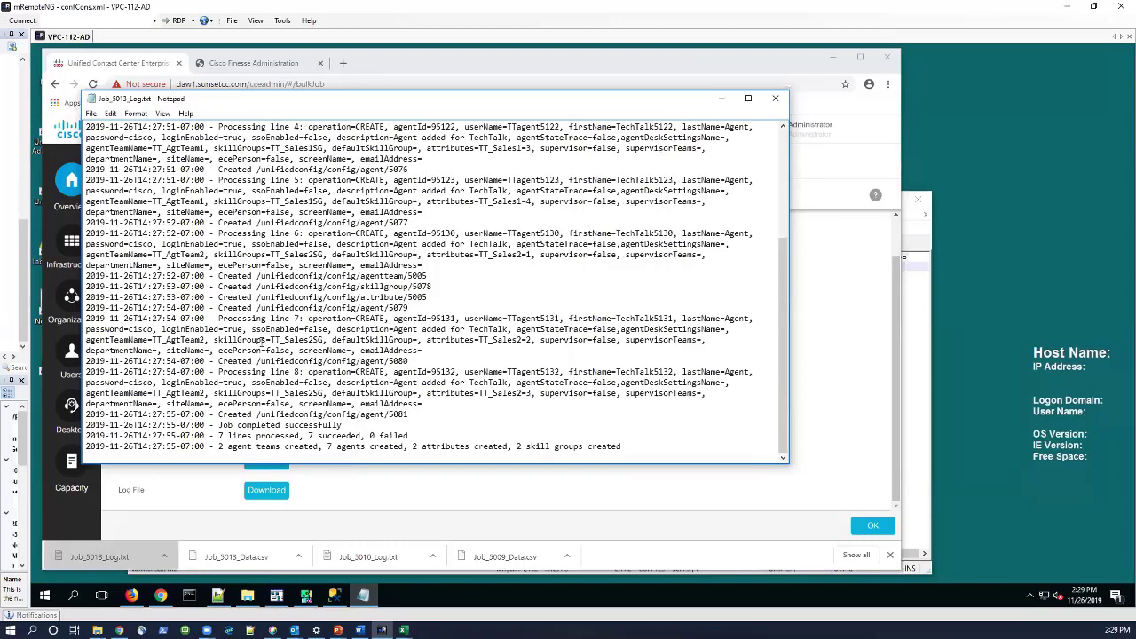
Try to open Job_5010_Log.txt from the browser's downloads, and move the browser and Notepad windows out of the way of the desktop.
{"action": "right_click", "coordinate": [369, 557]}
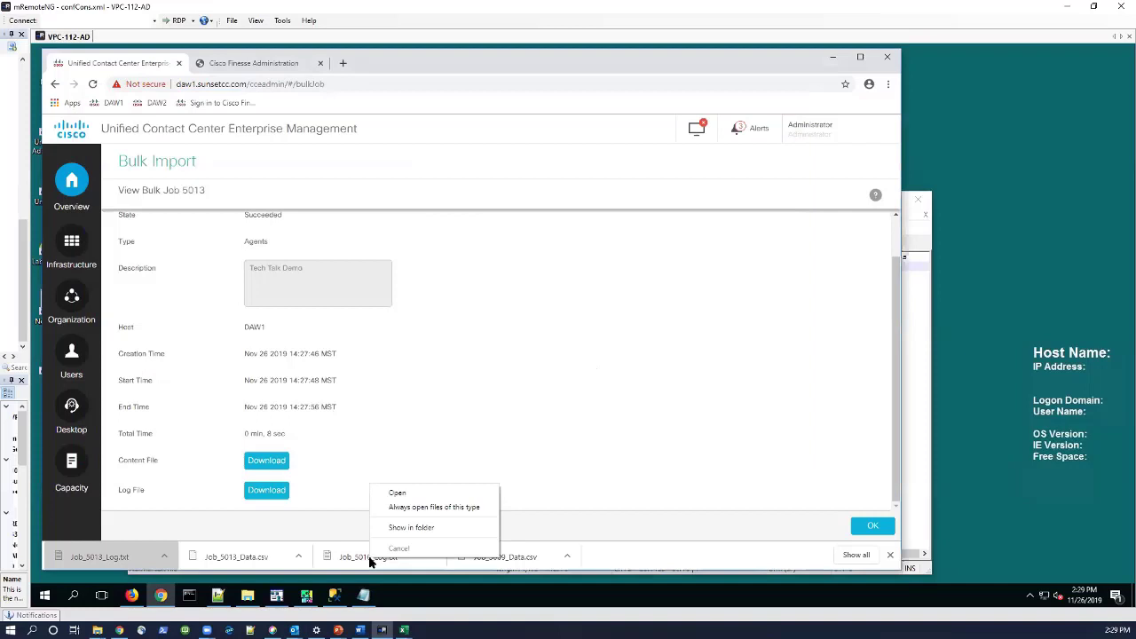
{"action": "left_click", "coordinate": [407, 499]}
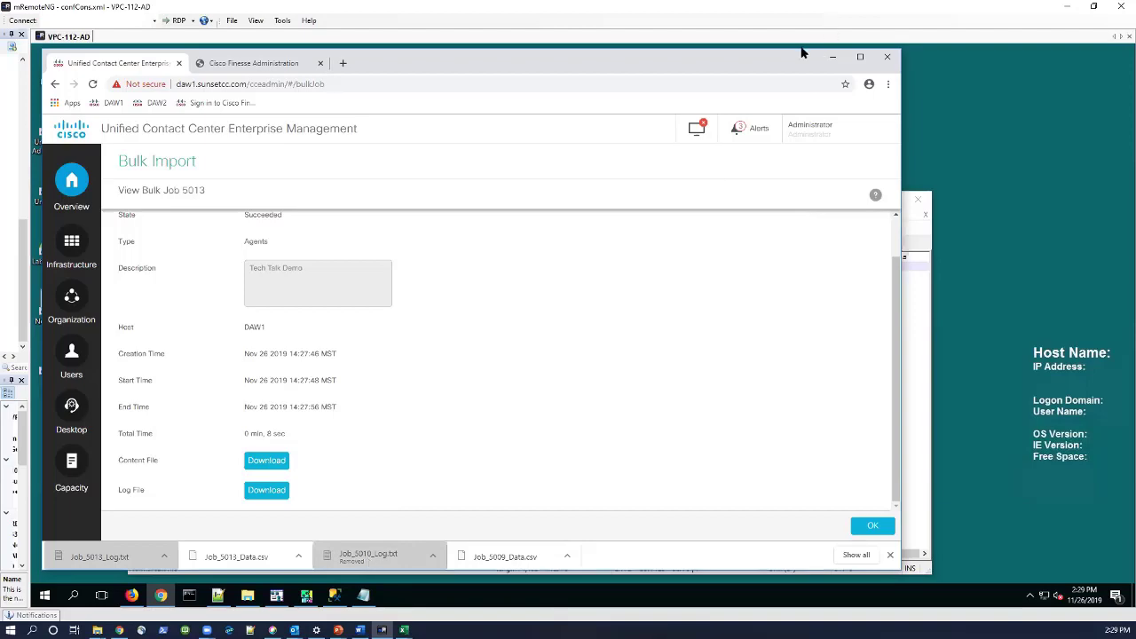
{"action": "left_click_drag", "start_coordinate": [780, 63], "coordinate": [966, 78]}
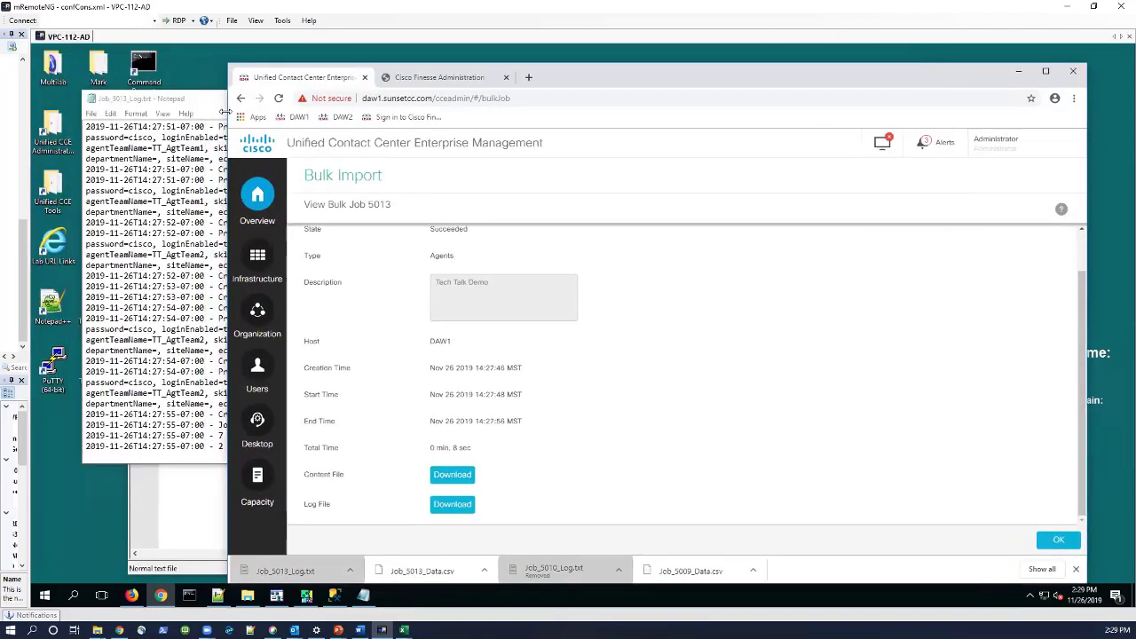
{"action": "left_click", "coordinate": [192, 104]}
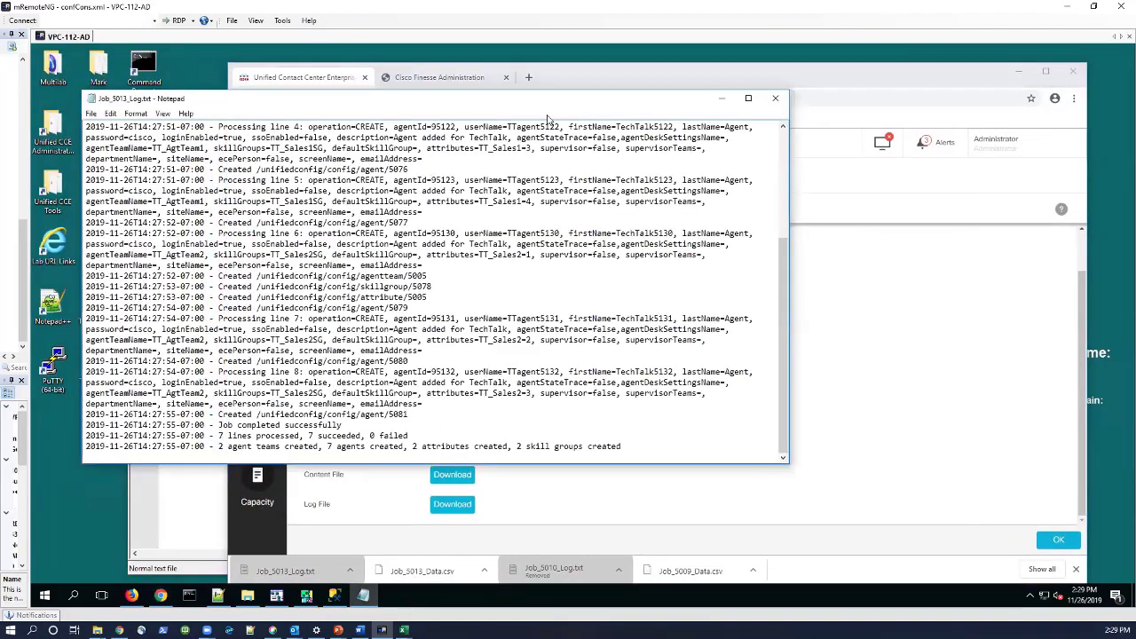
{"action": "left_click", "coordinate": [720, 98]}
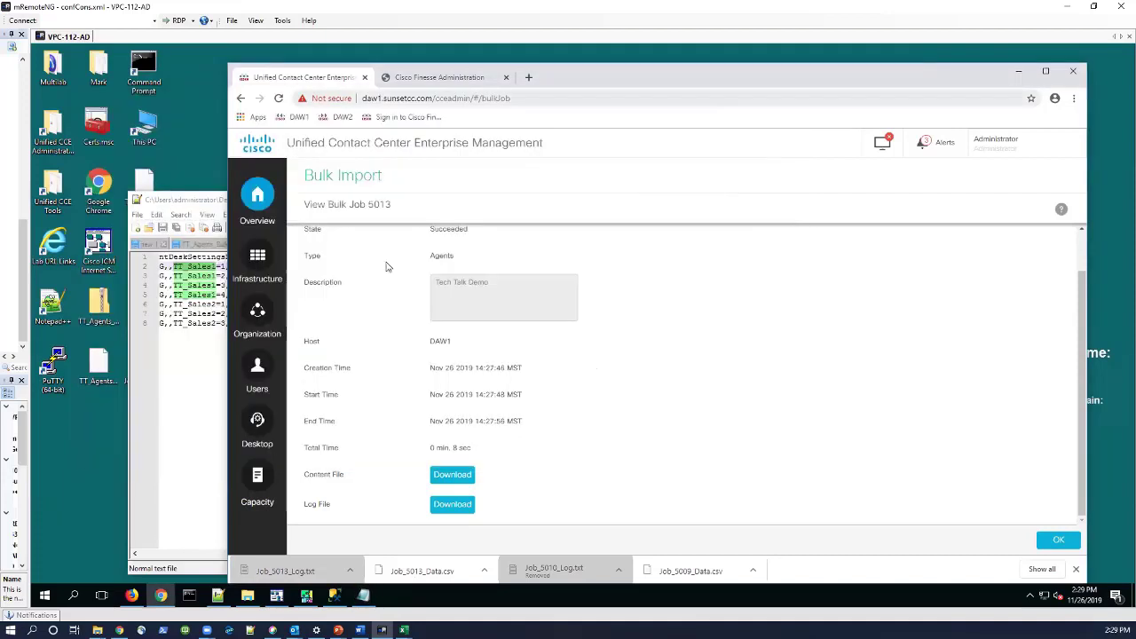
Move the Notepad++ window off the desktop files and open Job_5010_Log.txt from the desktop in Notepad++.
{"action": "left_click_drag", "start_coordinate": [205, 201], "coordinate": [257, 201]}
{"action": "left_click_drag", "start_coordinate": [375, 206], "coordinate": [440, 163]}
{"action": "left_click", "coordinate": [139, 367]}
{"action": "right_click", "coordinate": [140, 367]}
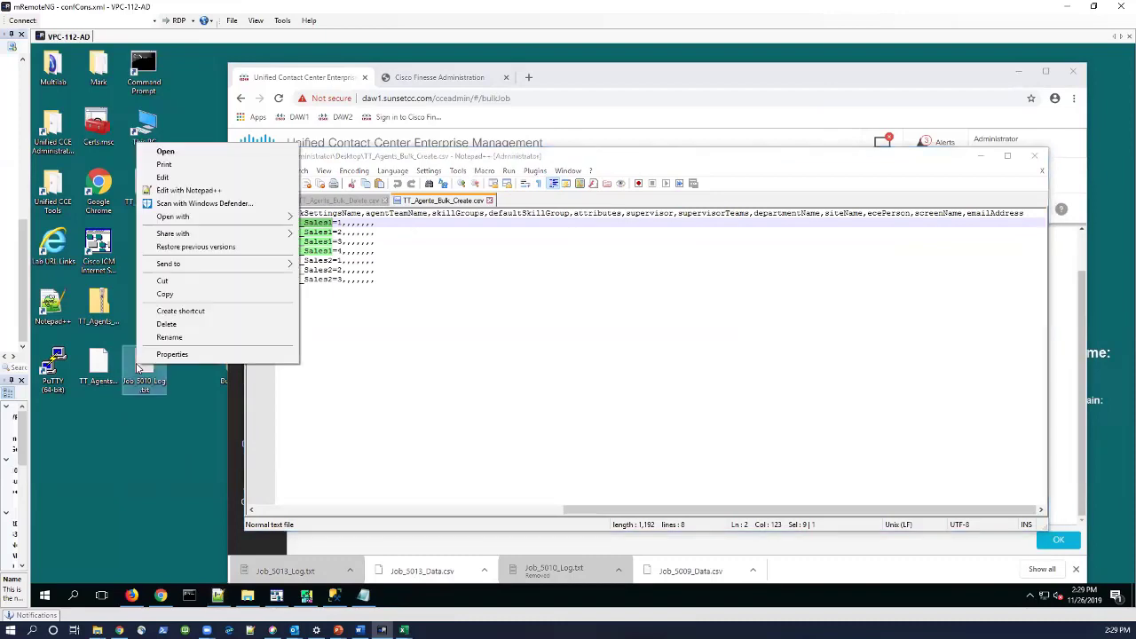
{"action": "left_click", "coordinate": [182, 191]}
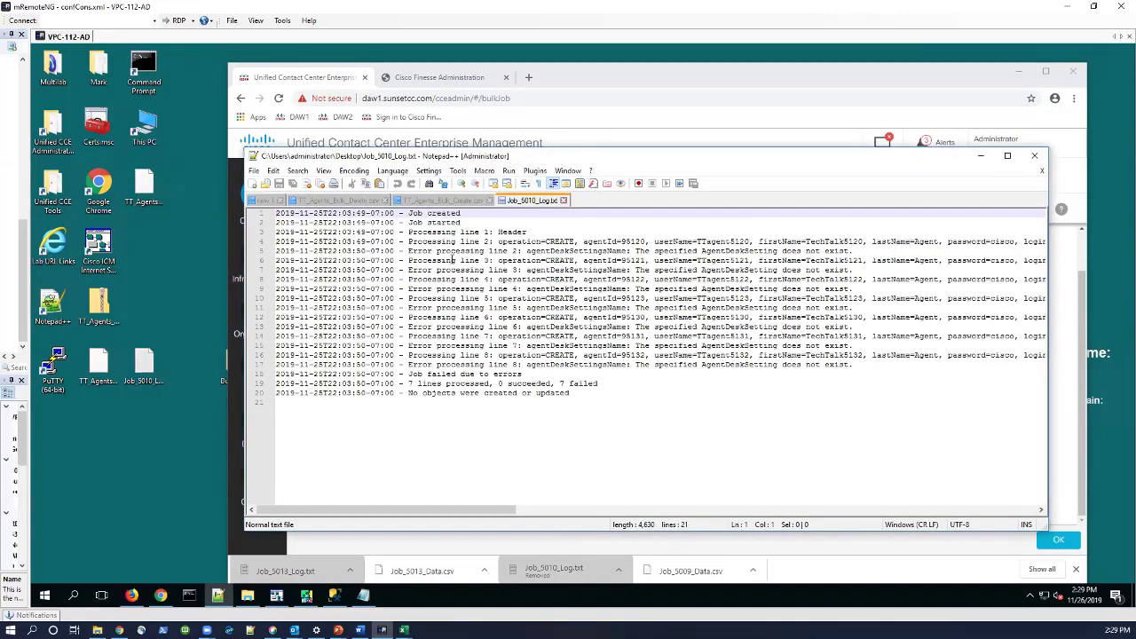
Reposition and widen the Notepad++ window, and examine the log's header line and the agentDeskSettingsName error for line 5.
{"action": "left_click_drag", "start_coordinate": [585, 156], "coordinate": [424, 125]}
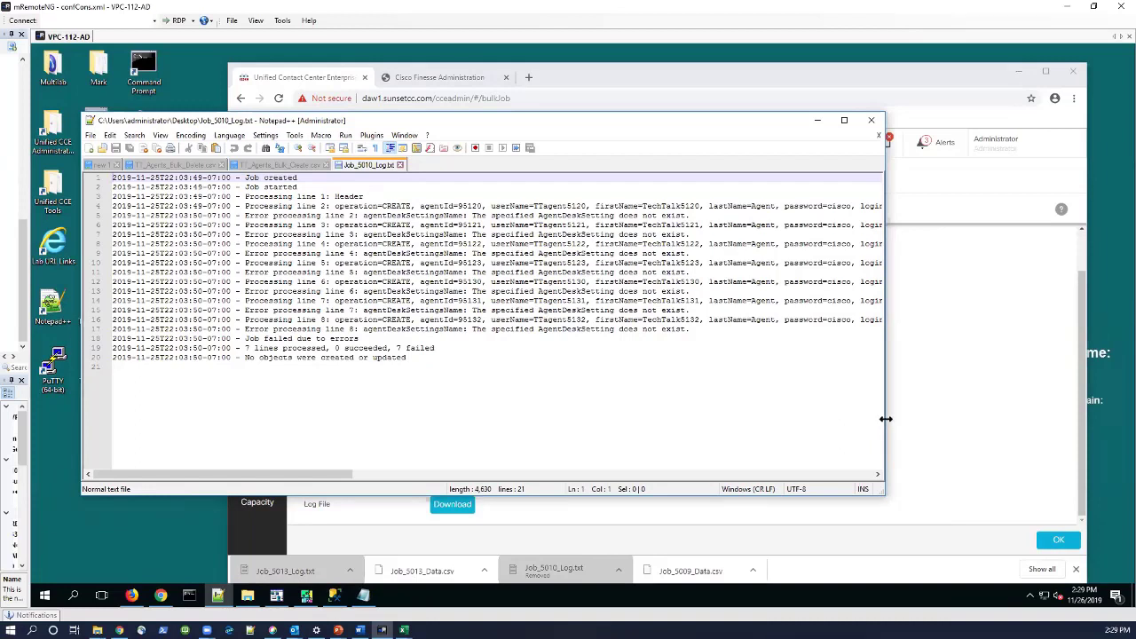
{"action": "left_click_drag", "start_coordinate": [886, 419], "coordinate": [1049, 419]}
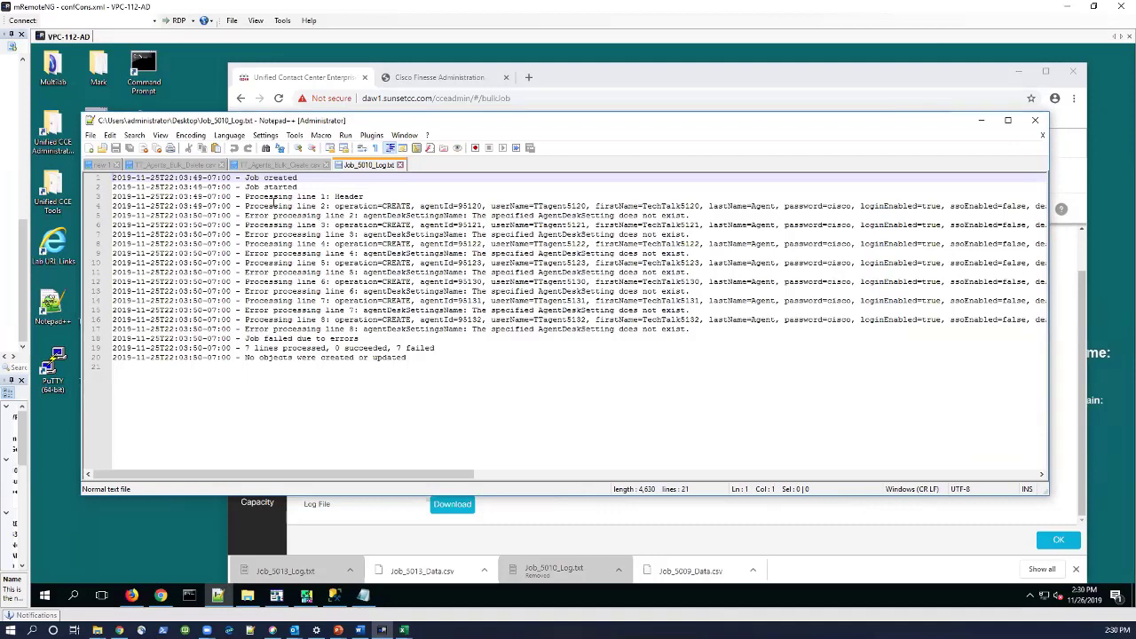
{"action": "left_click_drag", "start_coordinate": [298, 197], "coordinate": [335, 196]}
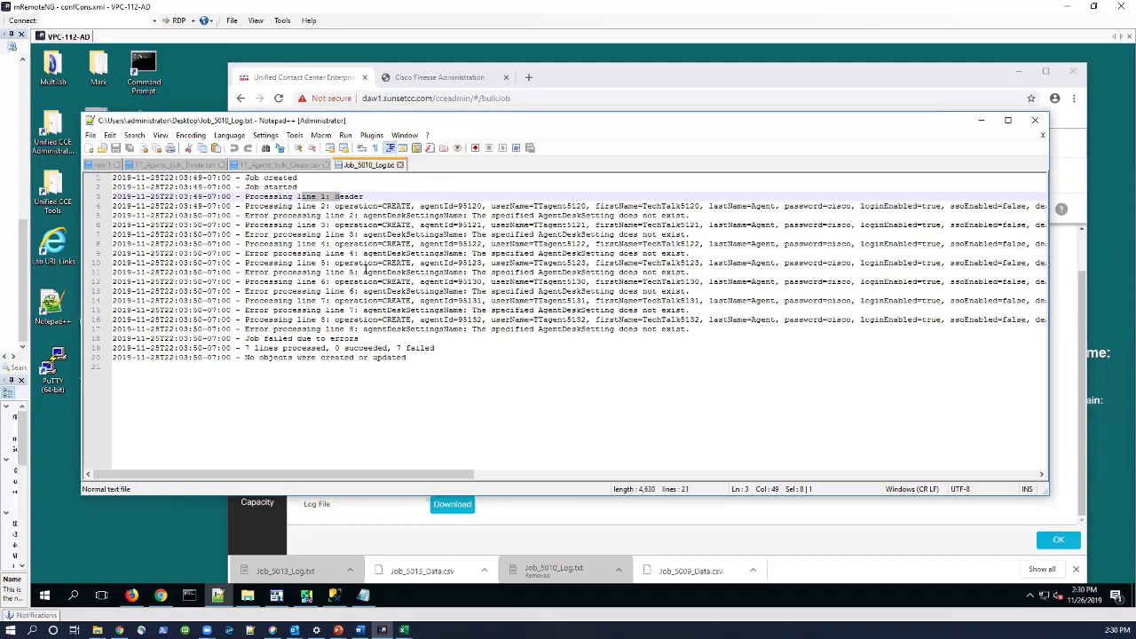
{"action": "left_click_drag", "start_coordinate": [364, 272], "coordinate": [695, 273]}
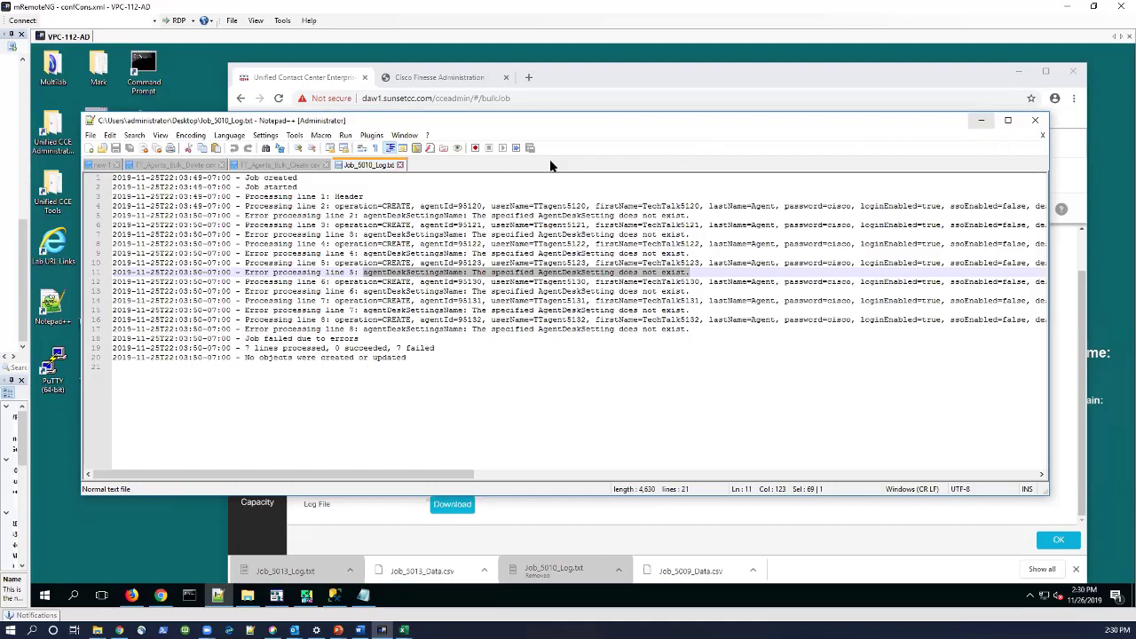
Switch back to the browser, open the Agents list, and look through it for the agents added for TechTalk.
{"action": "left_click", "coordinate": [636, 95]}
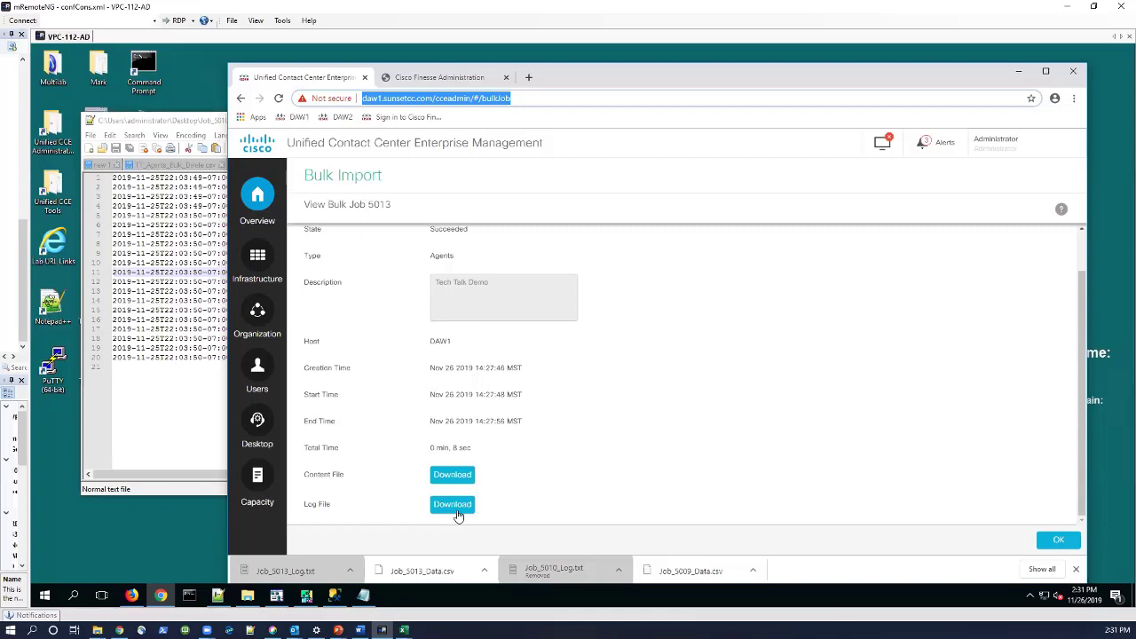
{"action": "left_click", "coordinate": [260, 368]}
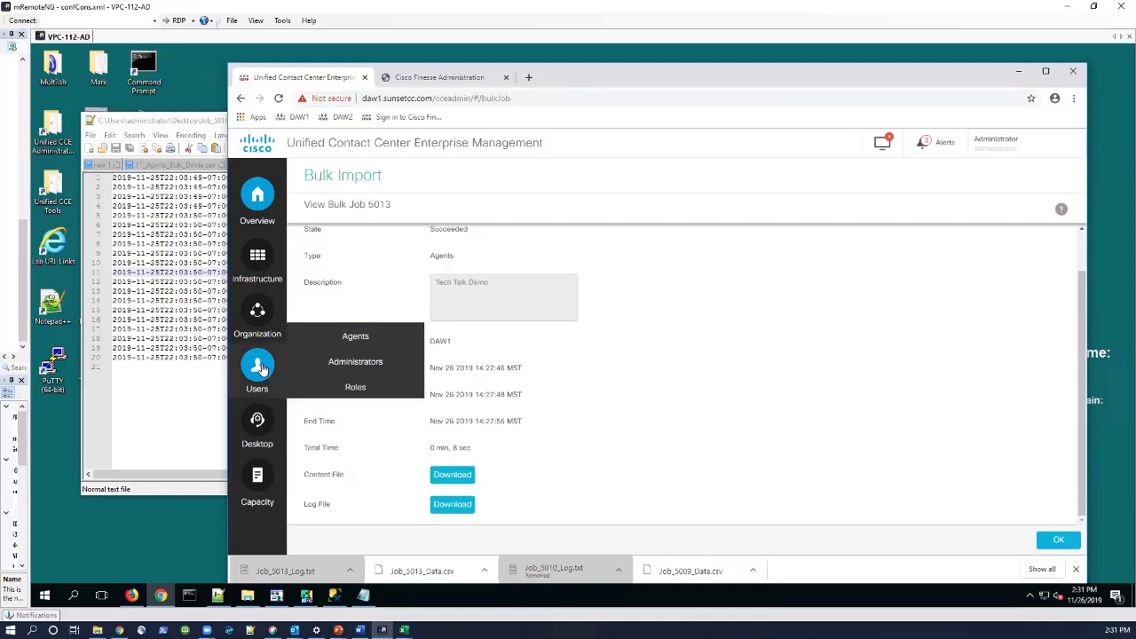
{"action": "left_click", "coordinate": [355, 337]}
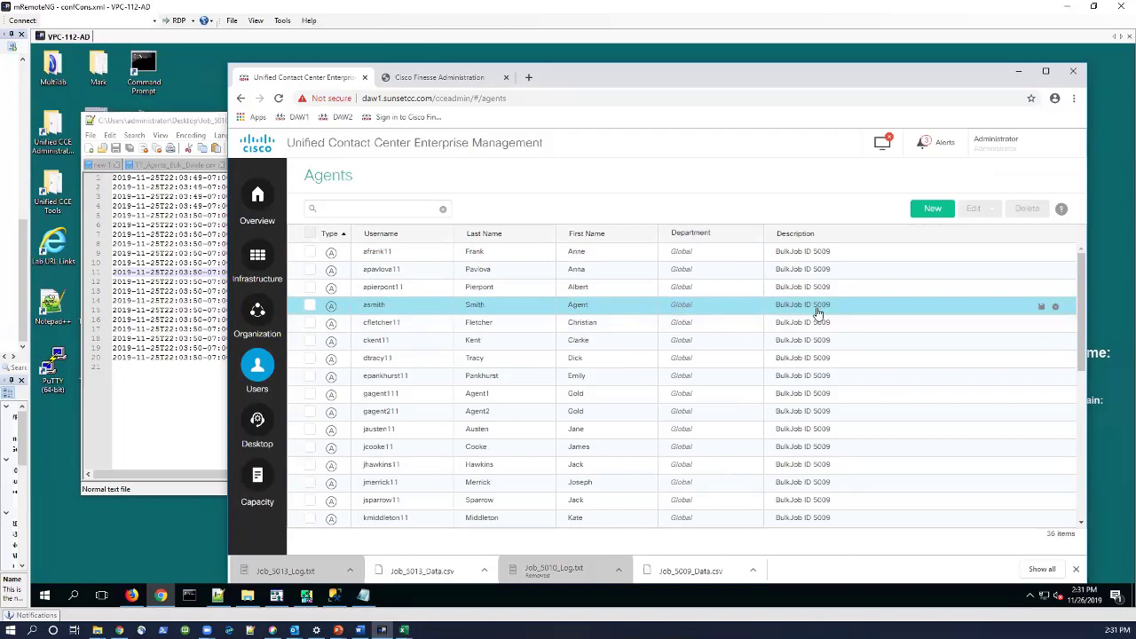
{"action": "scroll", "coordinate": [818, 314], "scroll_direction": "down", "scroll_amount": 3}
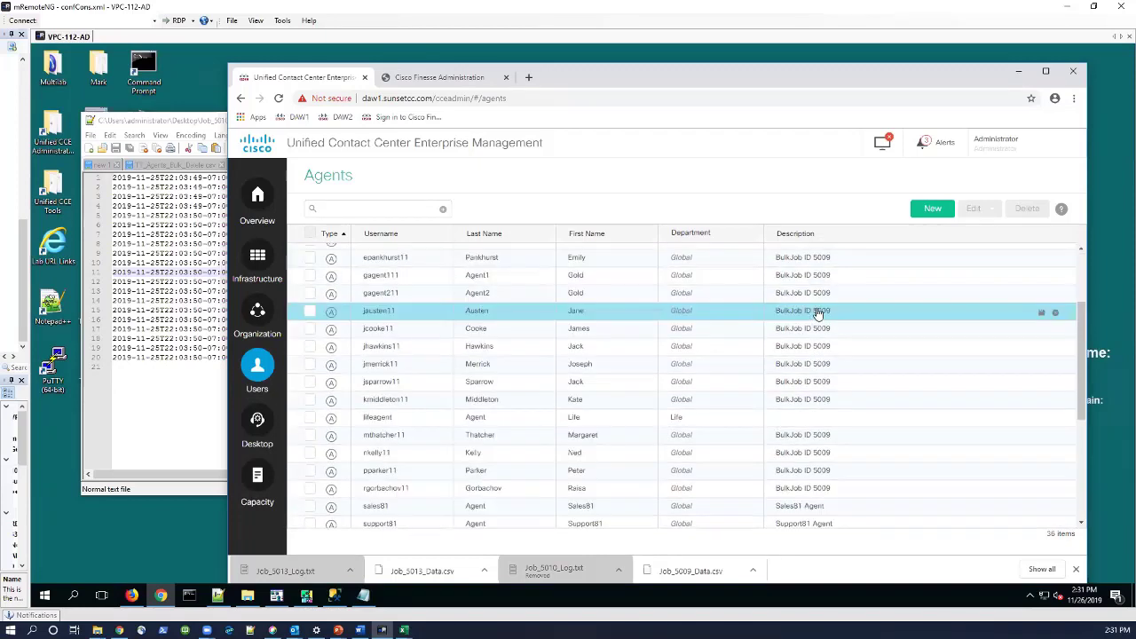
{"action": "scroll", "coordinate": [819, 314], "scroll_direction": "down", "scroll_amount": 6}
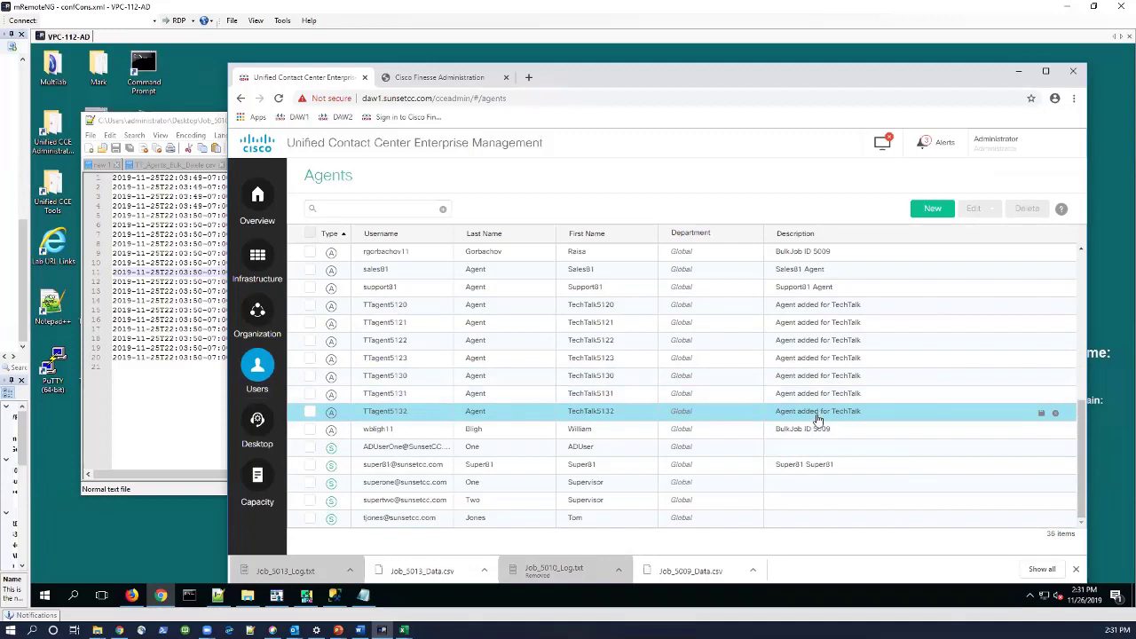
Open agent TTagent5120 and examine its general details, attributes and skill groups.
{"action": "left_click", "coordinate": [790, 313]}
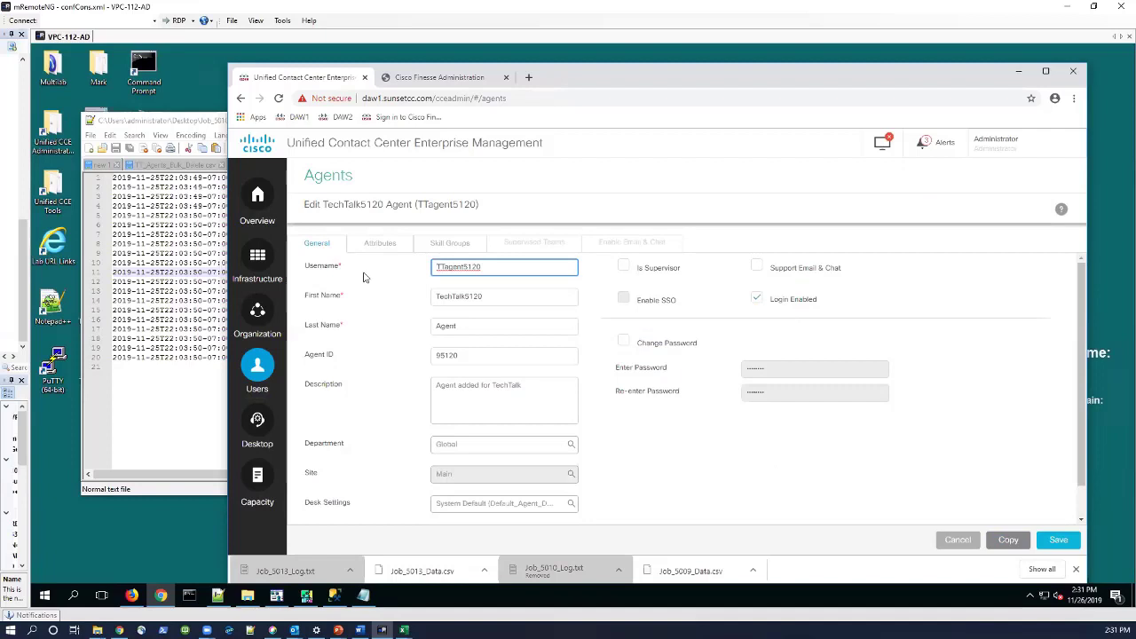
{"action": "left_click", "coordinate": [380, 245]}
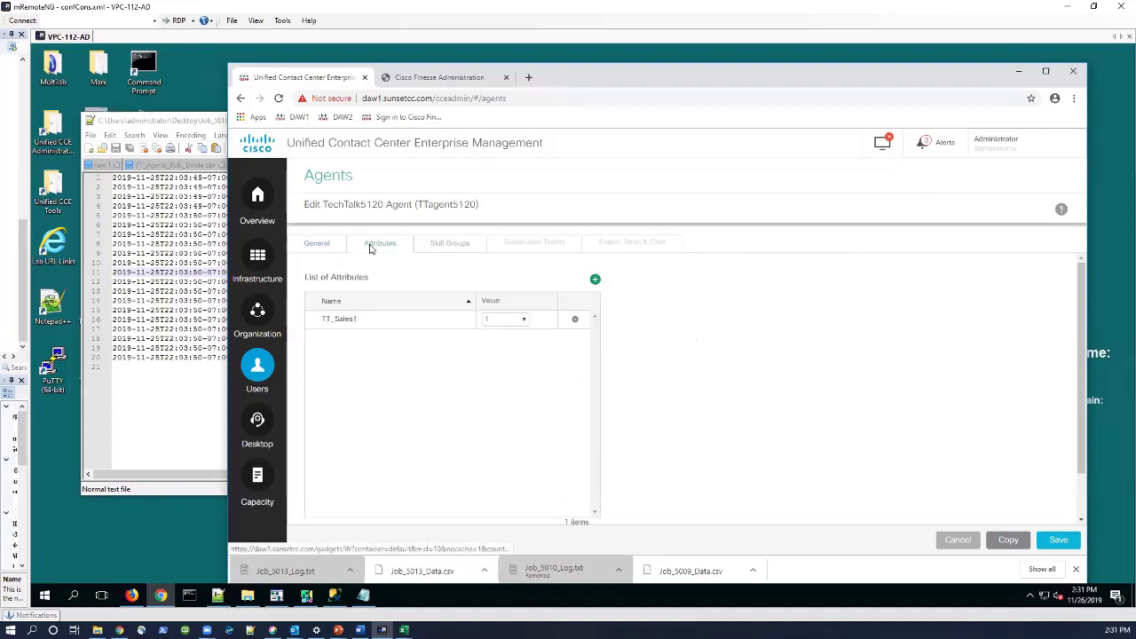
{"action": "left_click", "coordinate": [438, 247]}
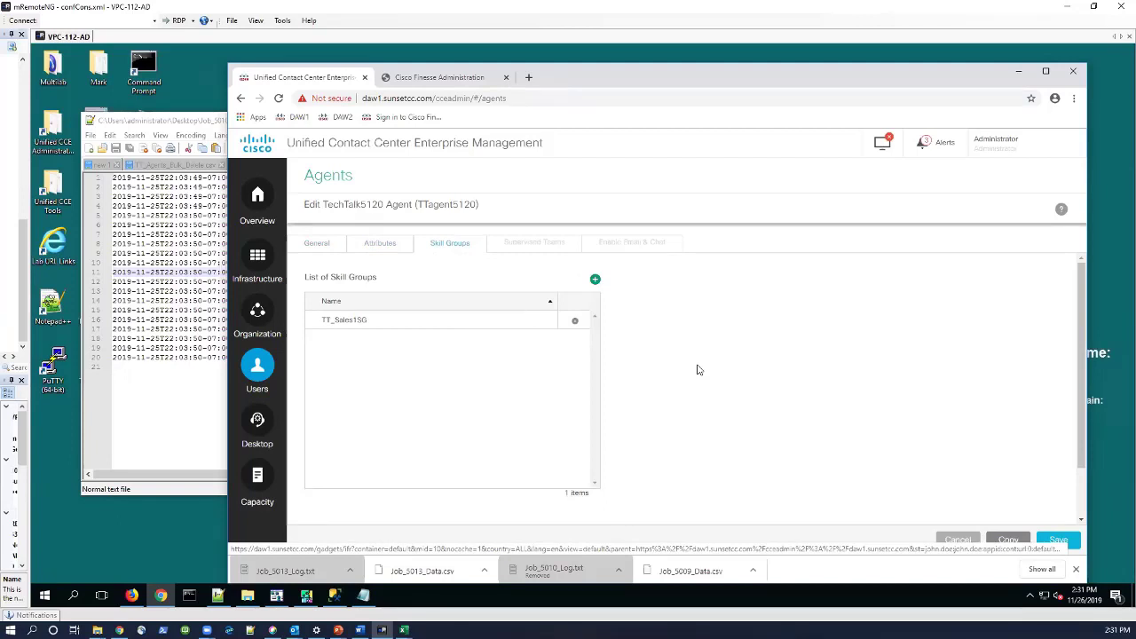
Open the TT_Sales1SG skill group from the Skills page and examine its general settings and members.
{"action": "left_click", "coordinate": [258, 310]}
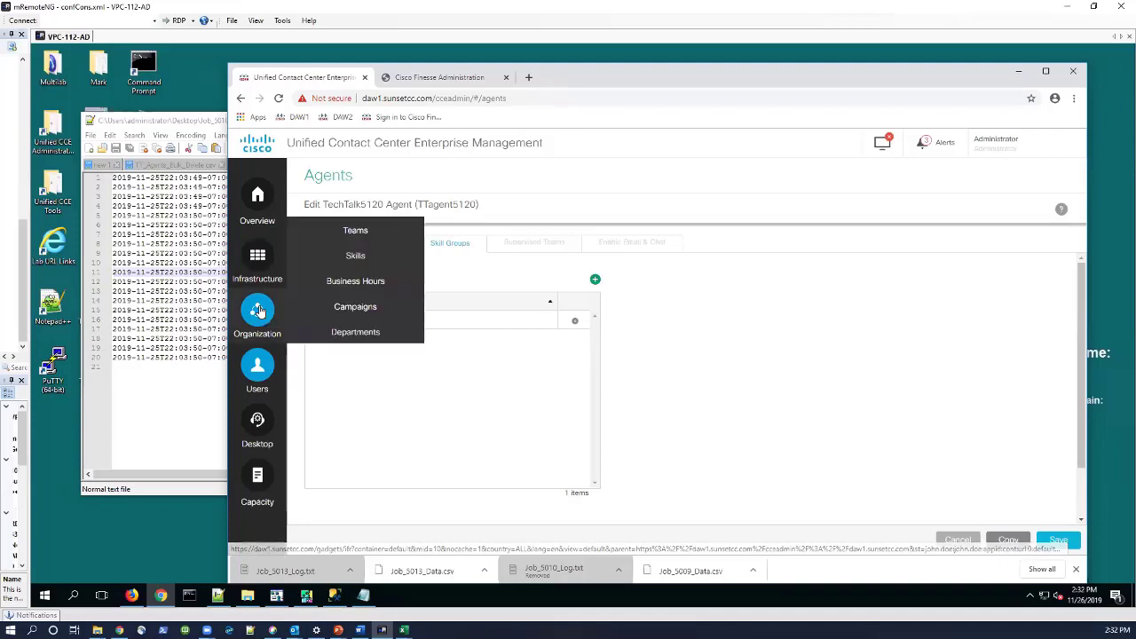
{"action": "left_click", "coordinate": [356, 260]}
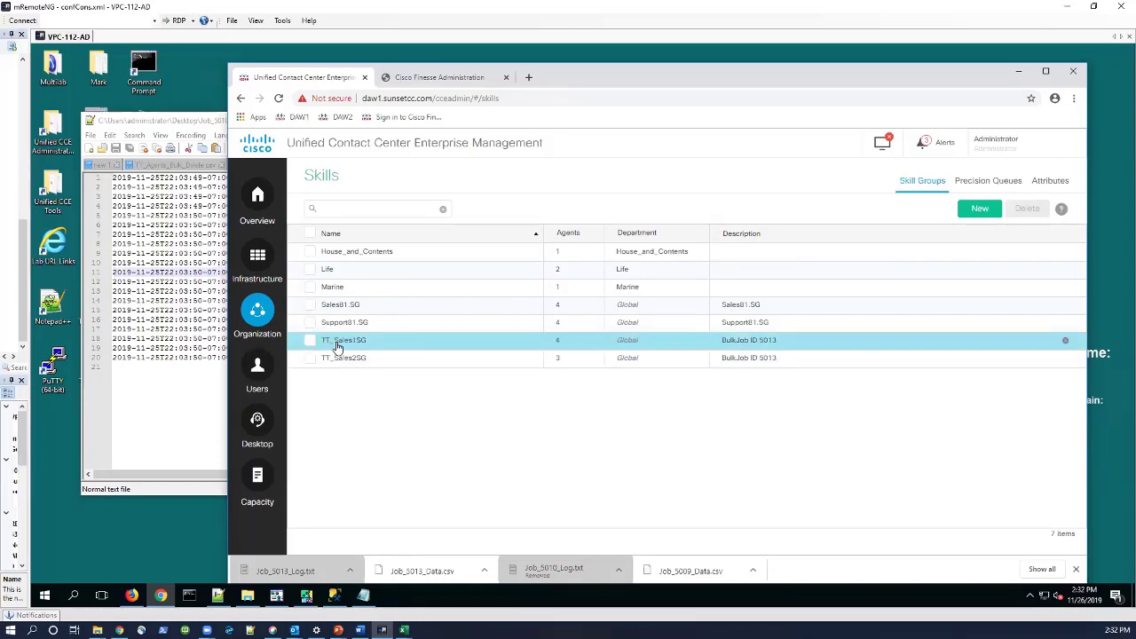
{"action": "left_click", "coordinate": [737, 350]}
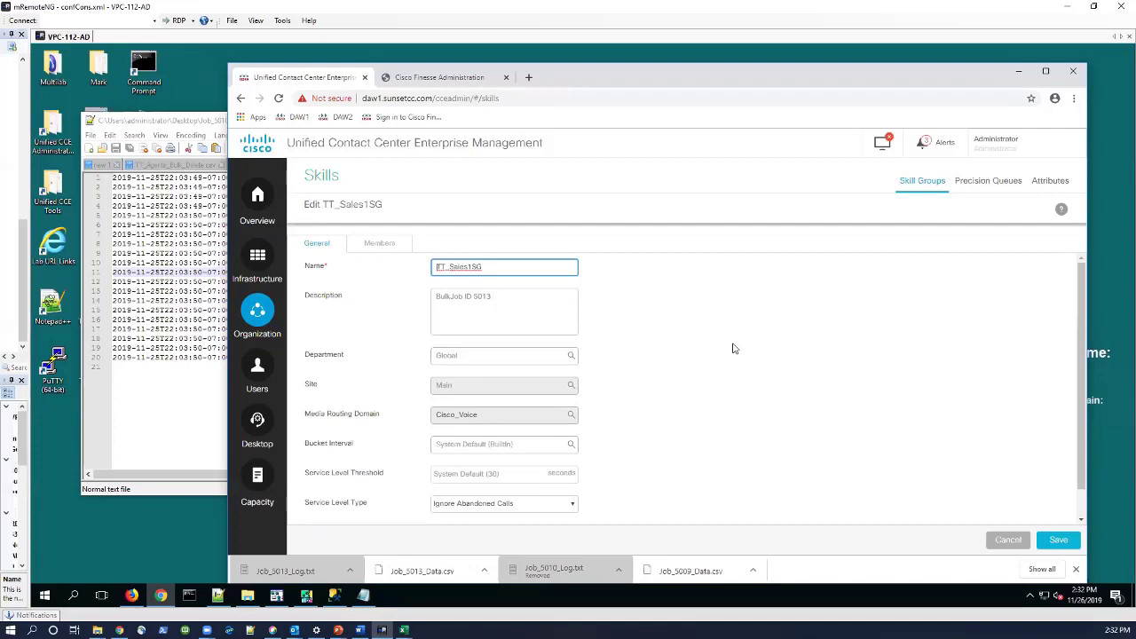
{"action": "scroll", "coordinate": [734, 349], "scroll_direction": "down", "scroll_amount": 1}
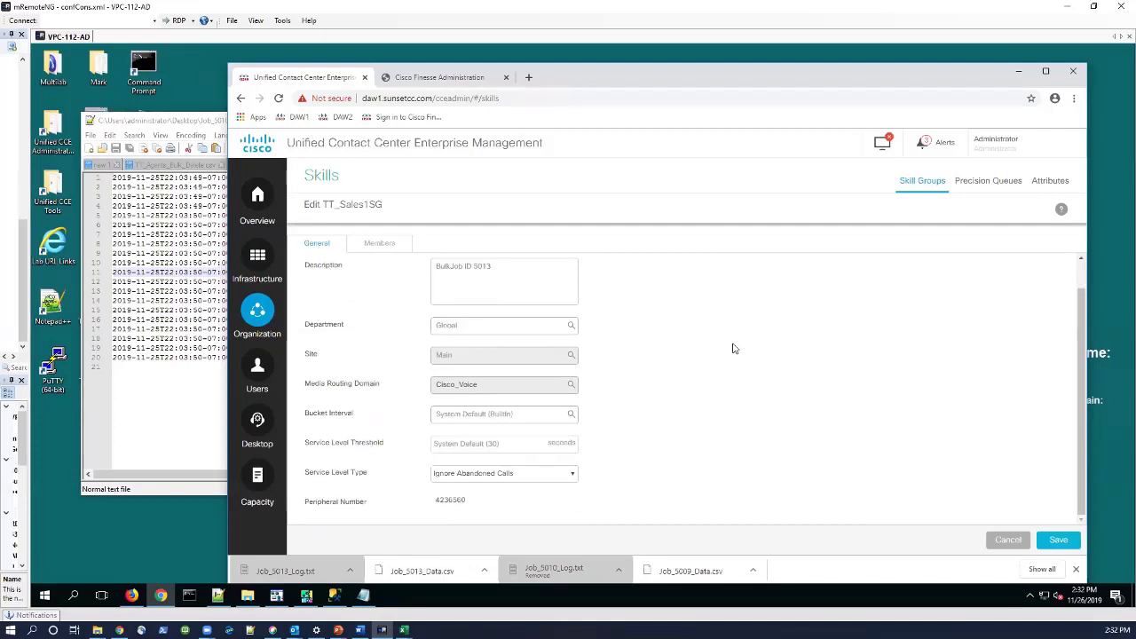
{"action": "left_click", "coordinate": [379, 245]}
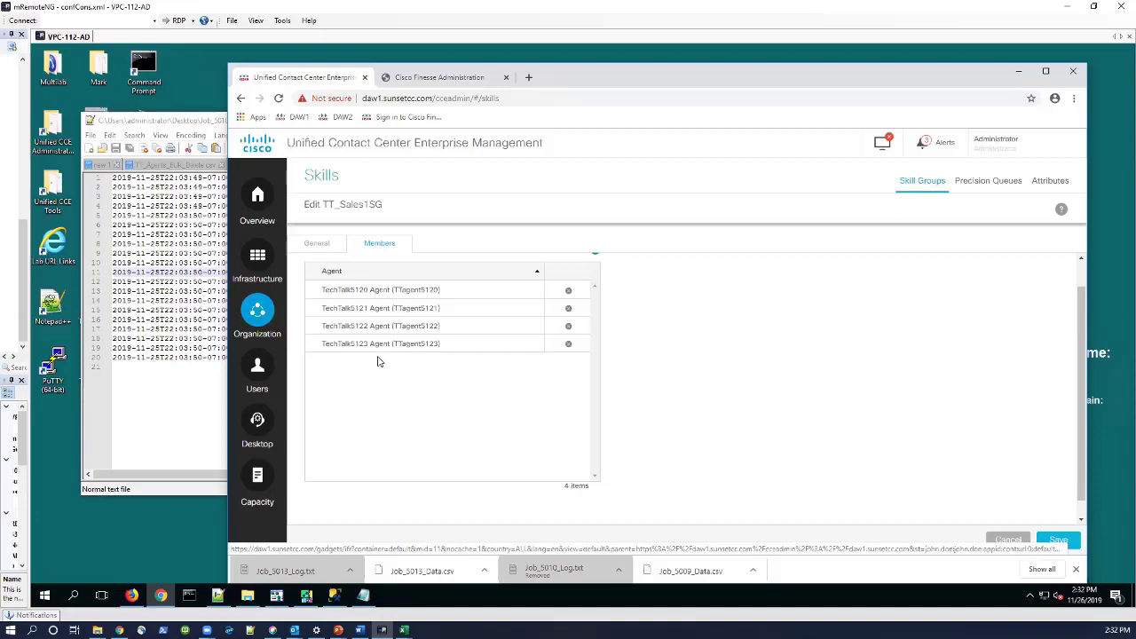
Open the organization's Teams list and check the entries for TT_AgtTeam1 and TT_AgtTeam2.
{"action": "left_click", "coordinate": [245, 311]}
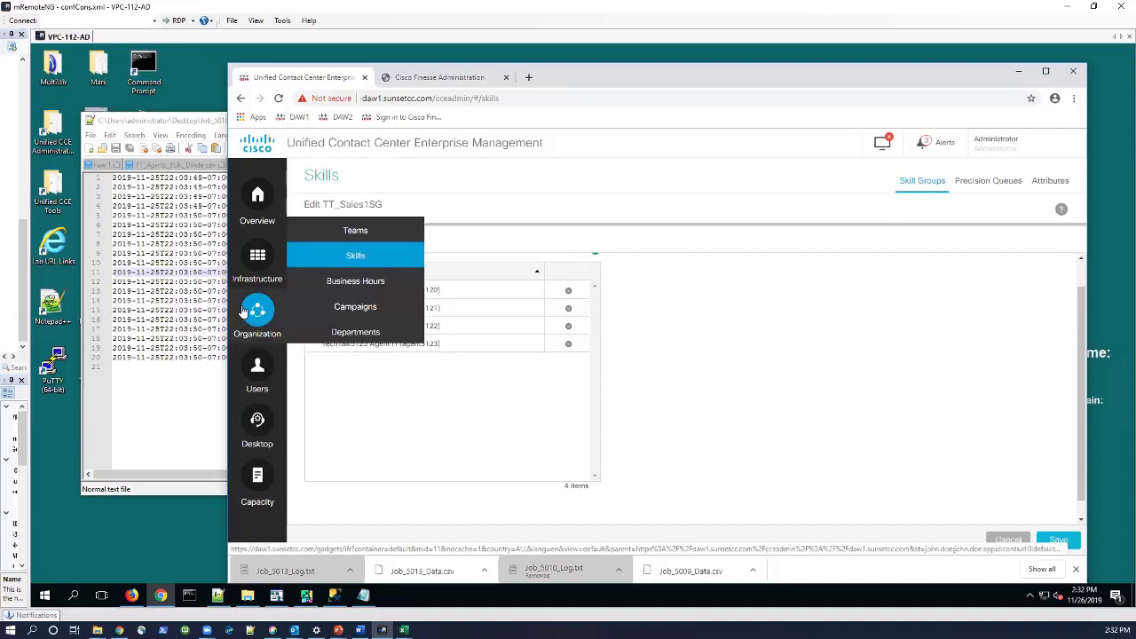
{"action": "left_click", "coordinate": [351, 238]}
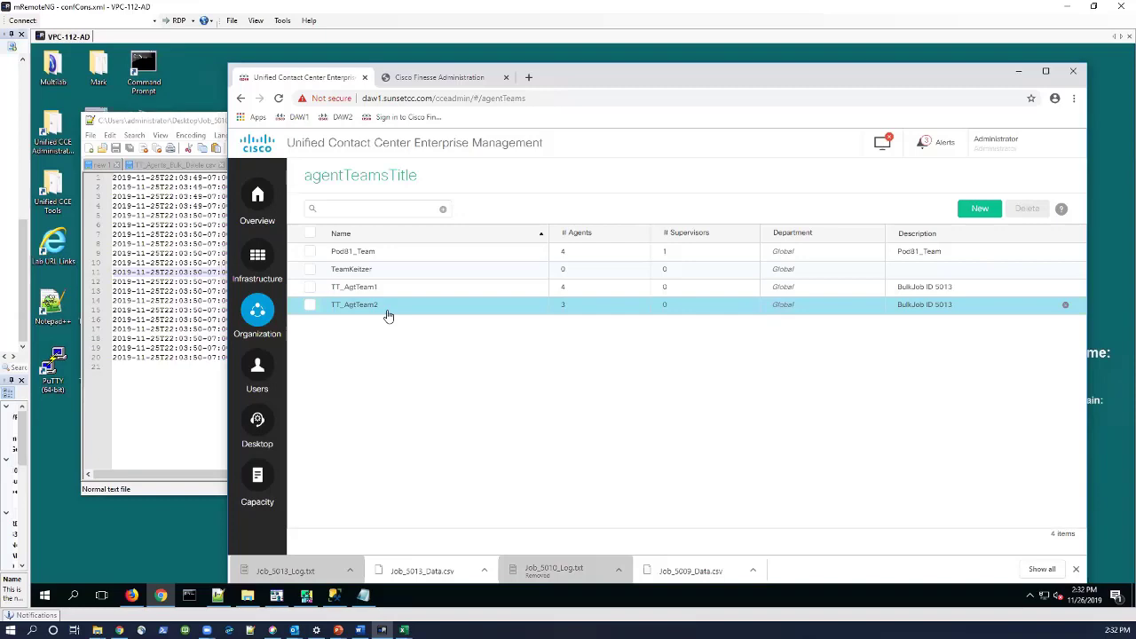
{"action": "left_click", "coordinate": [204, 398]}
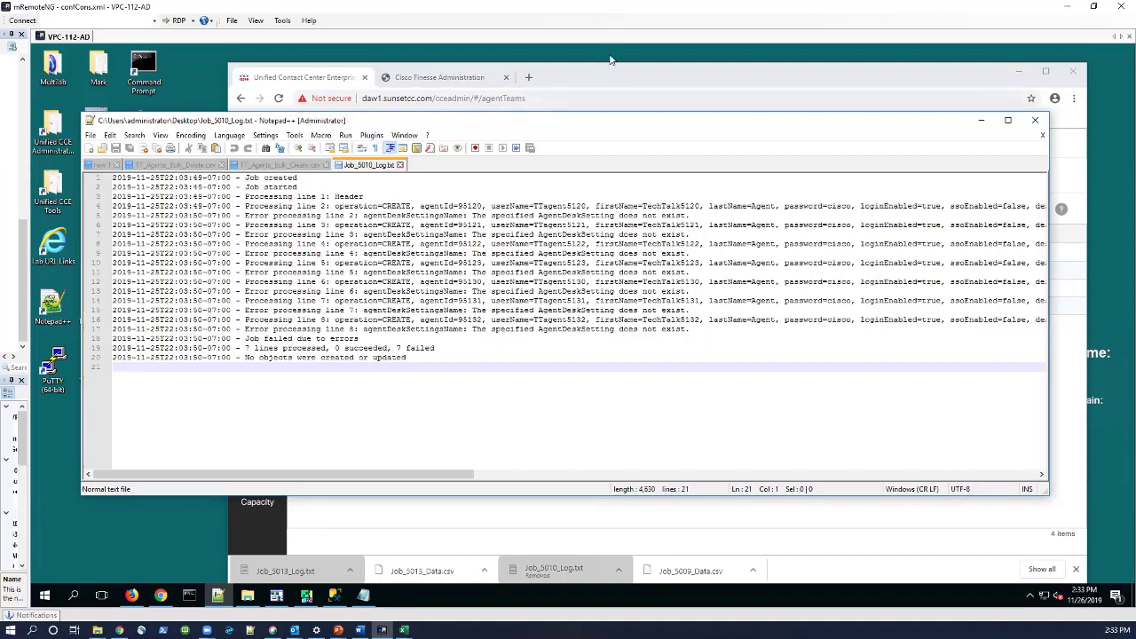
{"action": "left_click", "coordinate": [620, 84]}
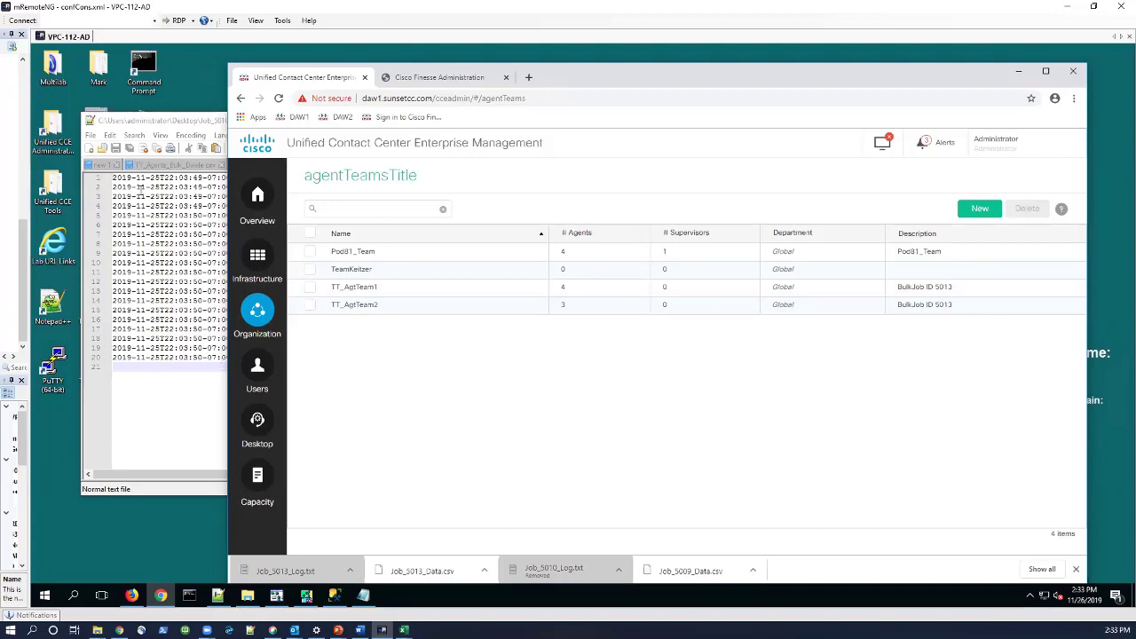
Review the DELETE records of TT_Agents_Bulk_Delete.csv in Notepad++, and return to the management Overview page in the browser.
{"action": "left_click", "coordinate": [163, 130]}
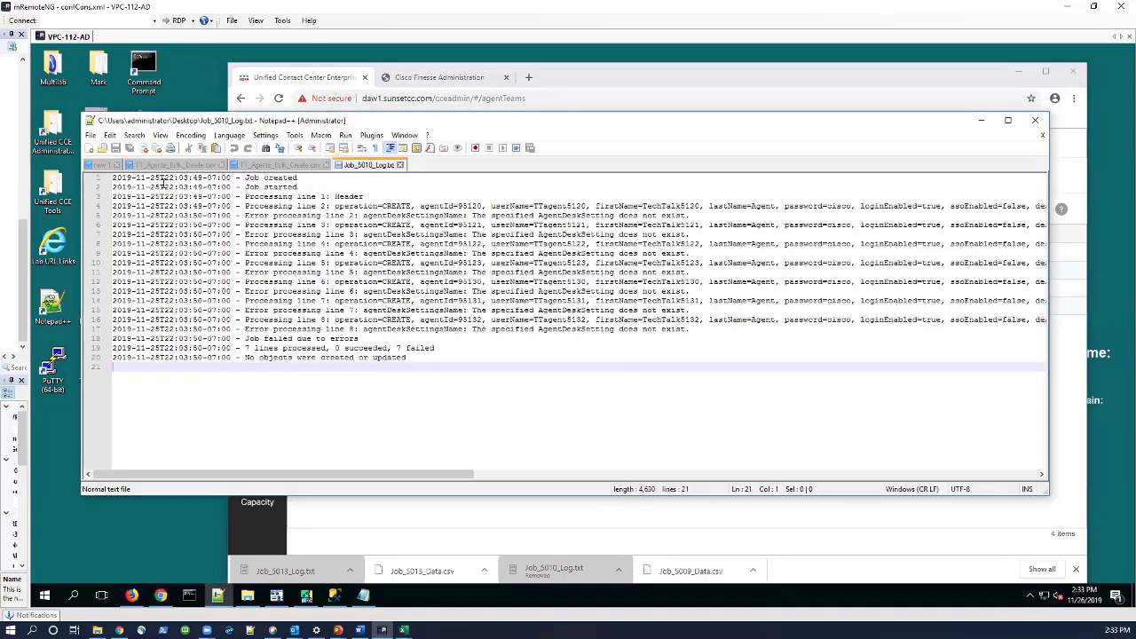
{"action": "left_click", "coordinate": [163, 169]}
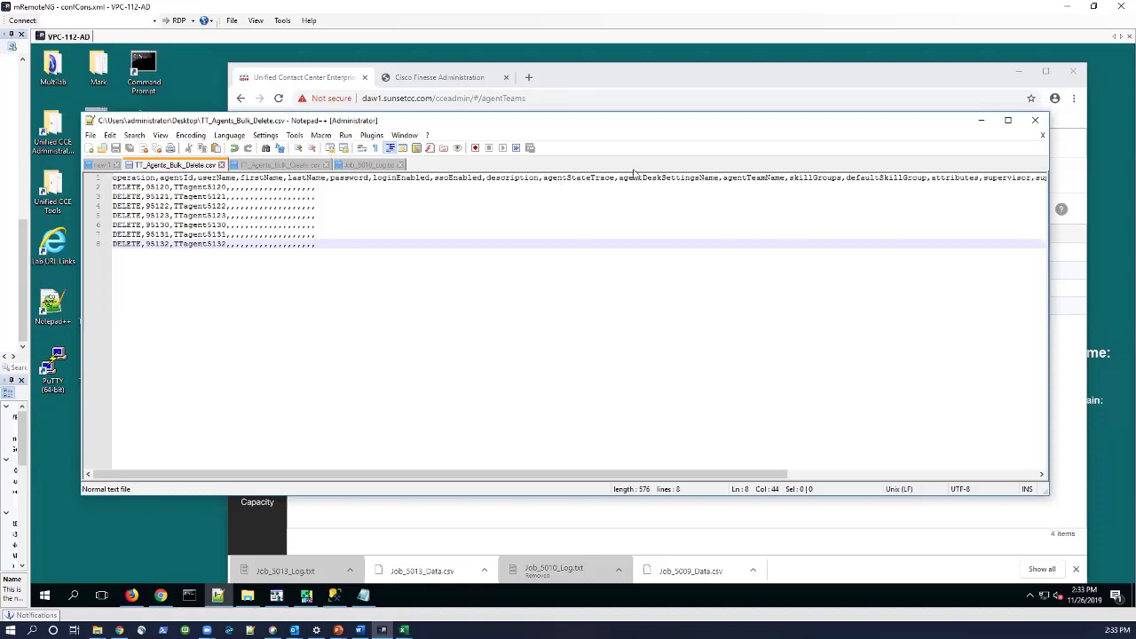
{"action": "left_click", "coordinate": [686, 94]}
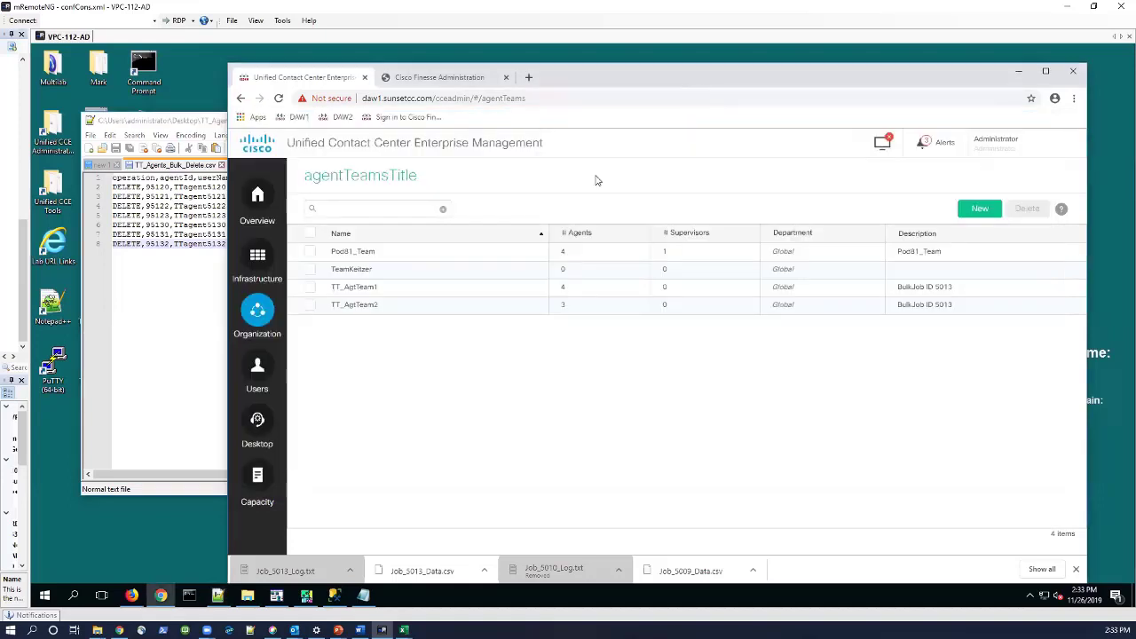
{"action": "left_click", "coordinate": [258, 197]}
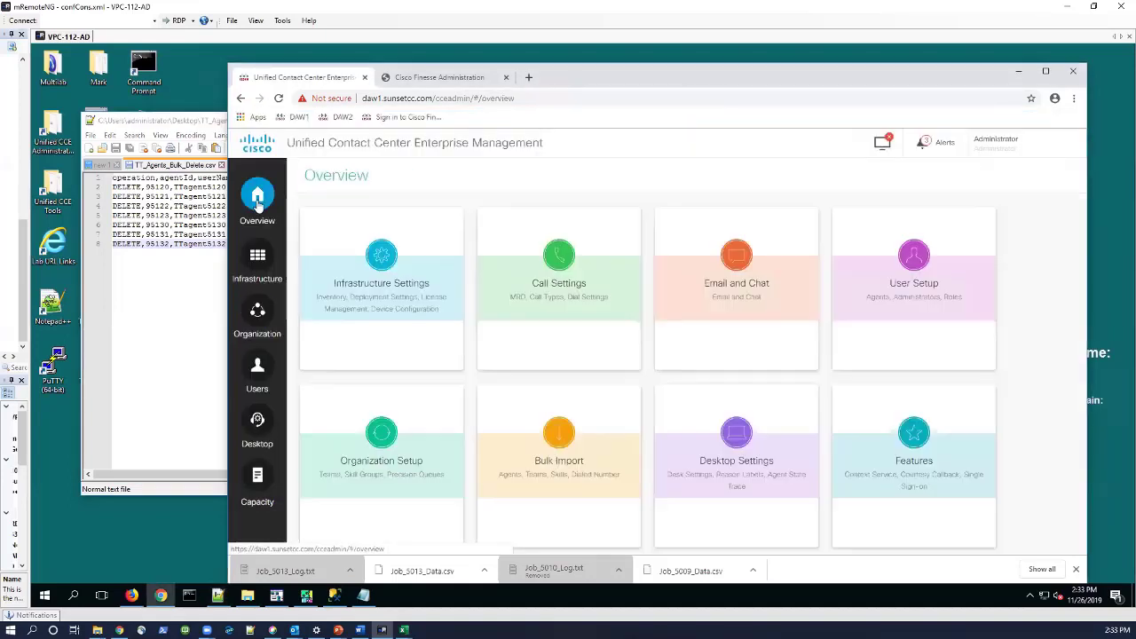
Create a bulk import job from TT_Agents_Bulk_Delete.csv with the description "Tech Talk Agent Bulk Delete Demo" and save it.
{"action": "left_click", "coordinate": [557, 437]}
{"action": "left_click", "coordinate": [558, 426]}
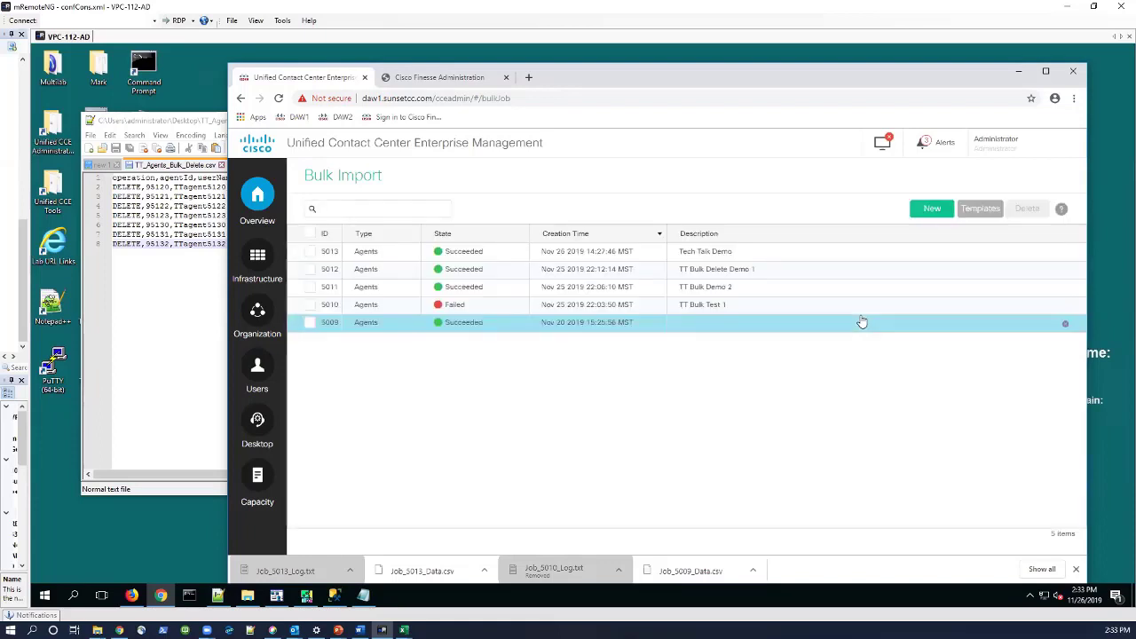
{"action": "left_click", "coordinate": [932, 211]}
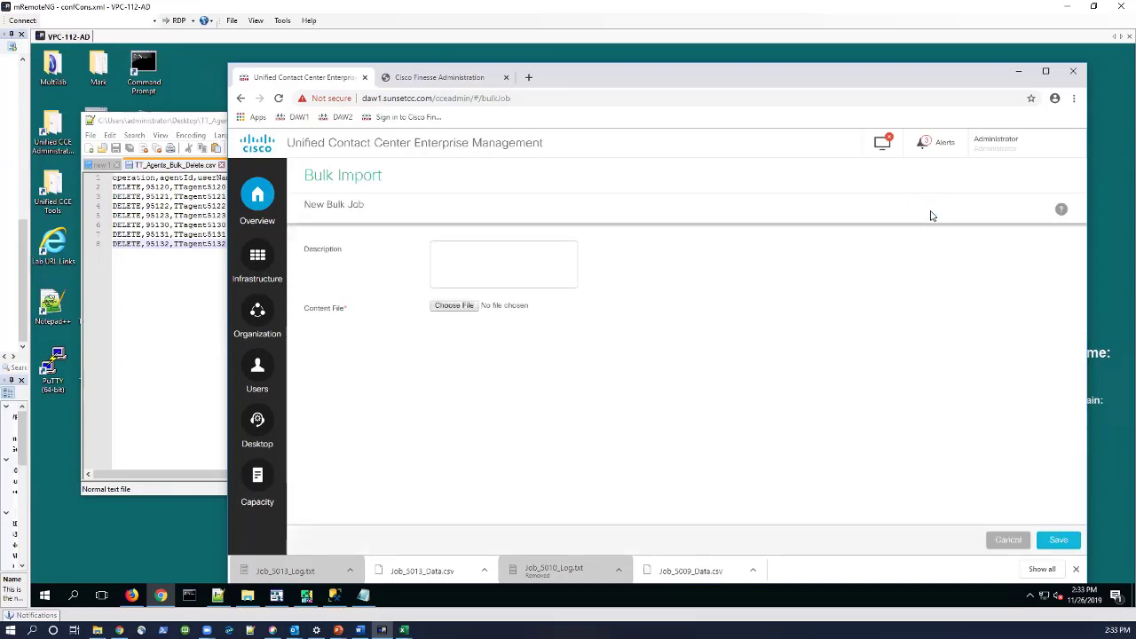
{"action": "left_click", "coordinate": [463, 305]}
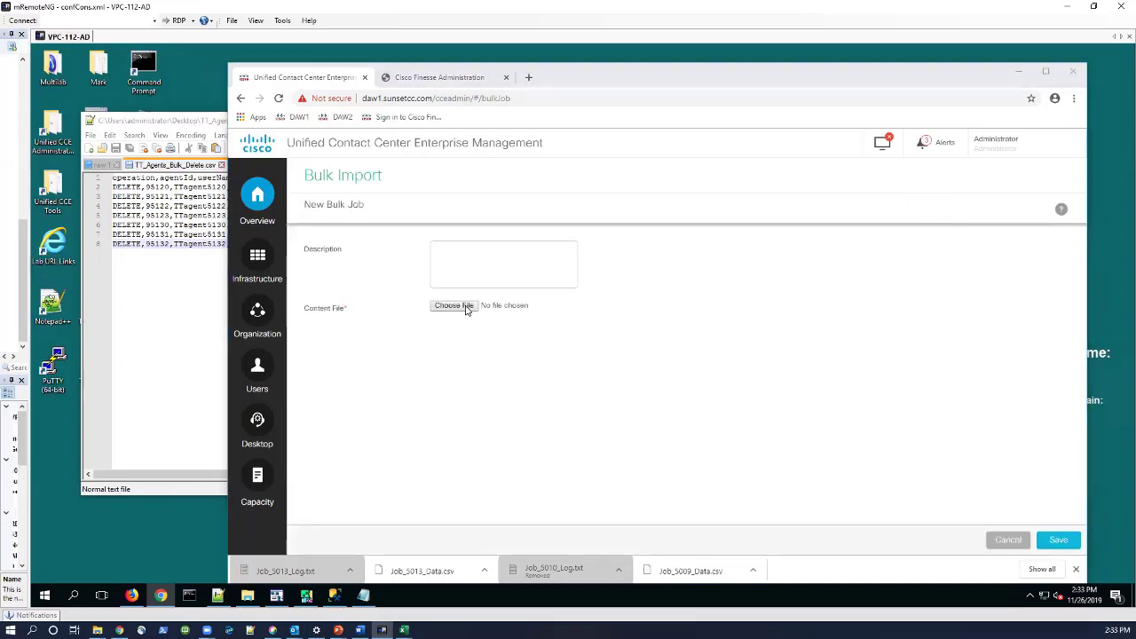
{"action": "double_click", "coordinate": [413, 232]}
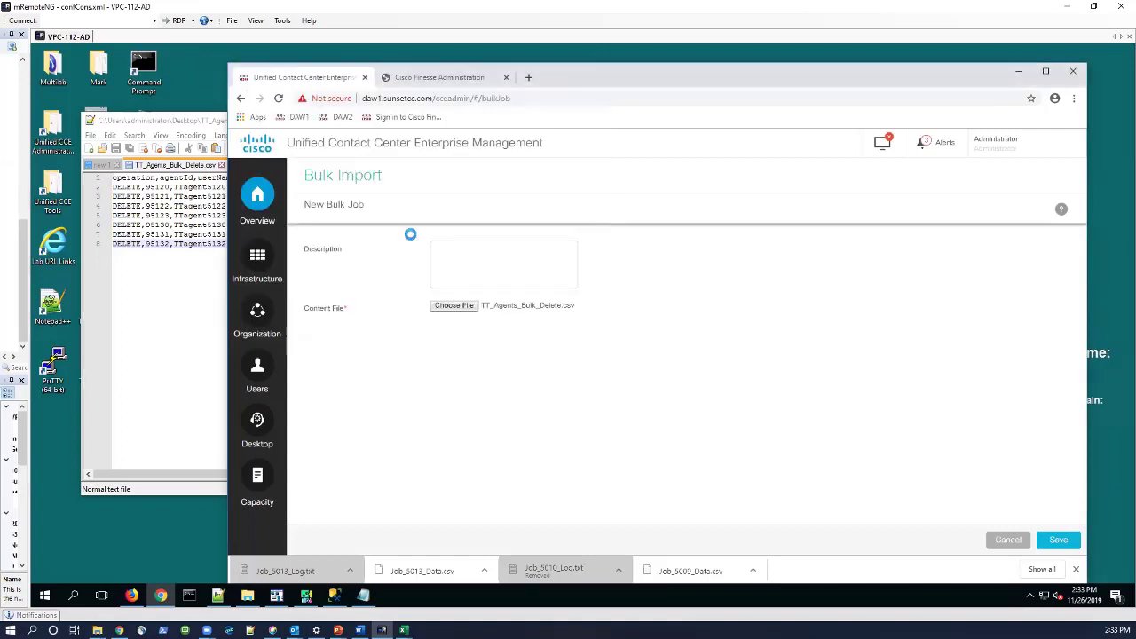
{"action": "left_click", "coordinate": [501, 285]}
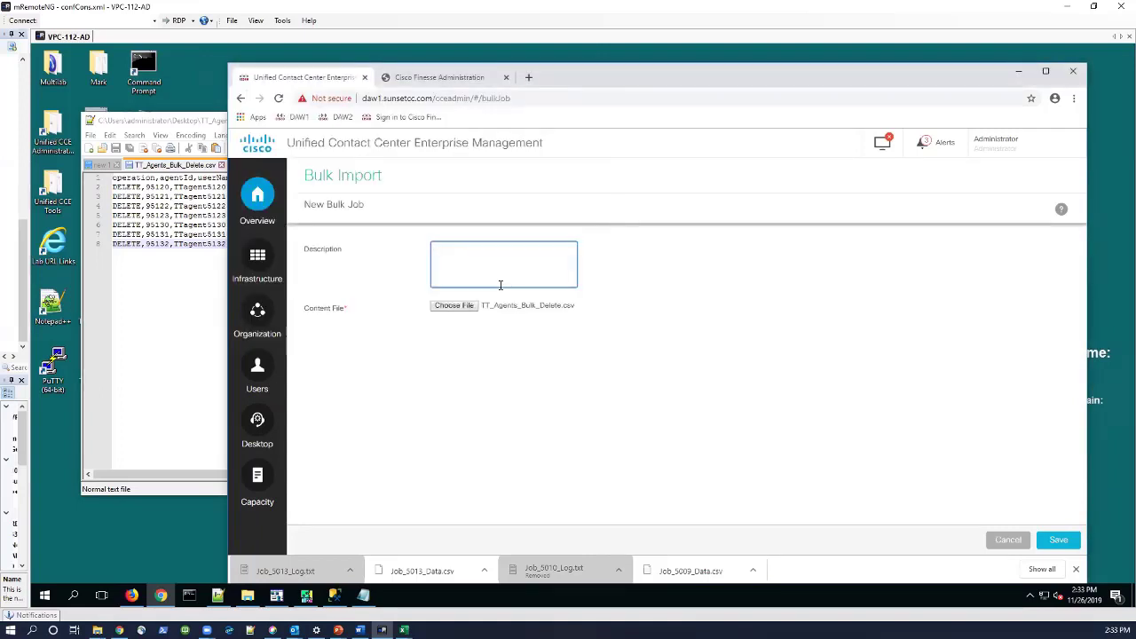
{"action": "type", "text": "Tech"}
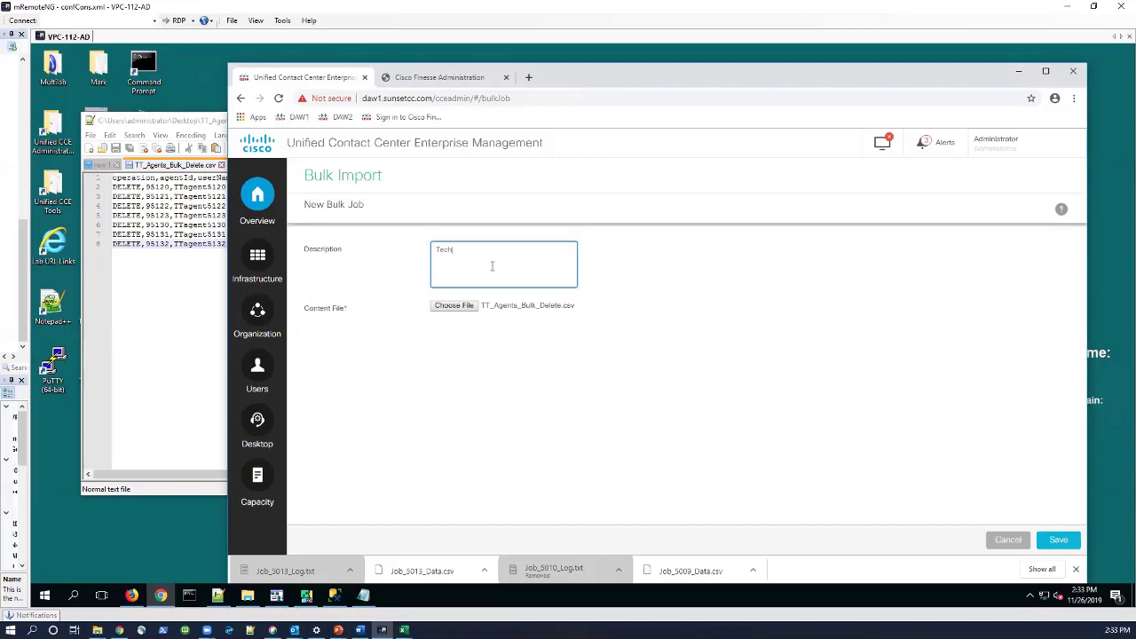
{"action": "type", "text": " Talk Agent Bulk Delete Demo"}
{"action": "left_click", "coordinate": [1058, 542]}
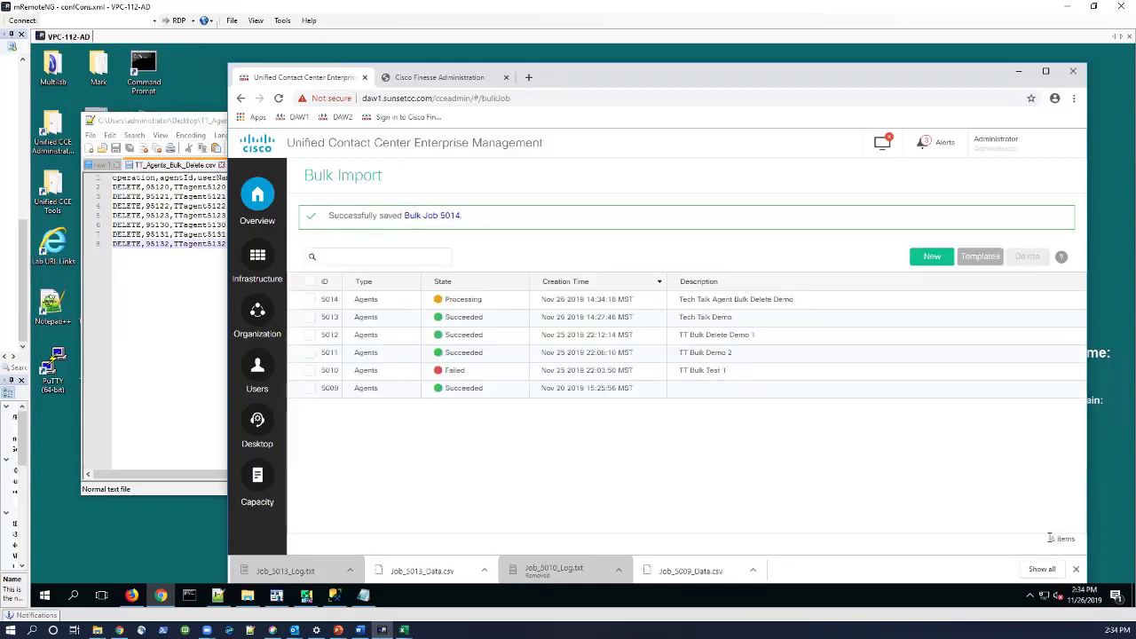
Open the new bulk delete job's details and examine its state, times and available files.
{"action": "left_click", "coordinate": [466, 308]}
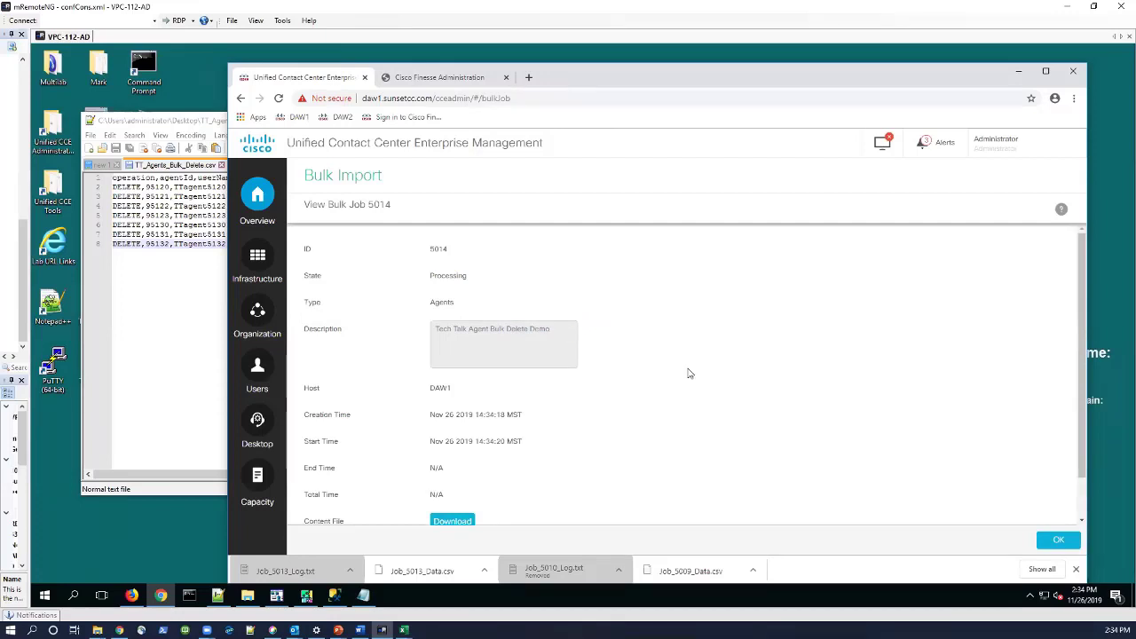
{"action": "scroll", "coordinate": [687, 373], "scroll_direction": "down", "scroll_amount": 1}
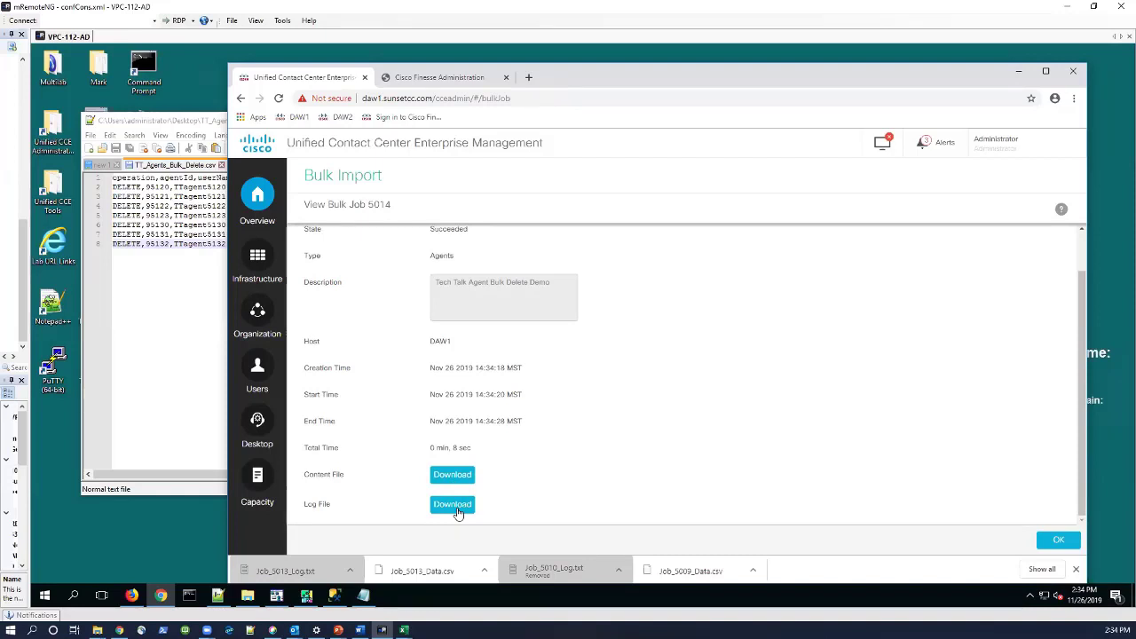
{"action": "scroll", "coordinate": [457, 515], "scroll_direction": "up", "scroll_amount": 1}
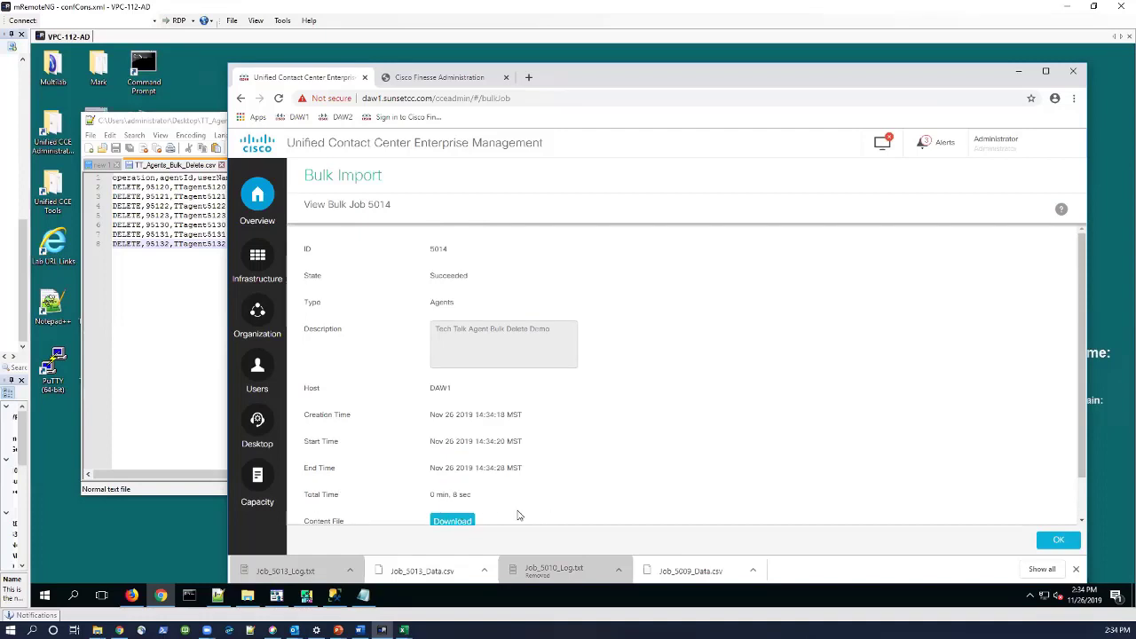
{"action": "triple_click", "coordinate": [446, 276]}
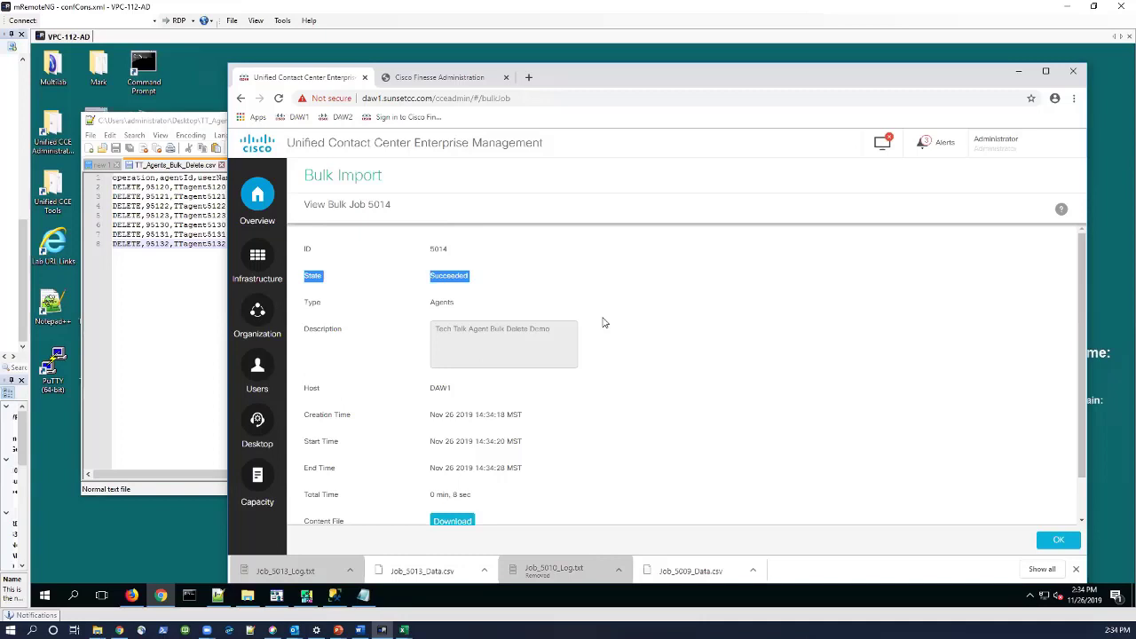
Open the Agents list and look through it for the agents covered by the bulk delete job.
{"action": "left_click", "coordinate": [259, 370]}
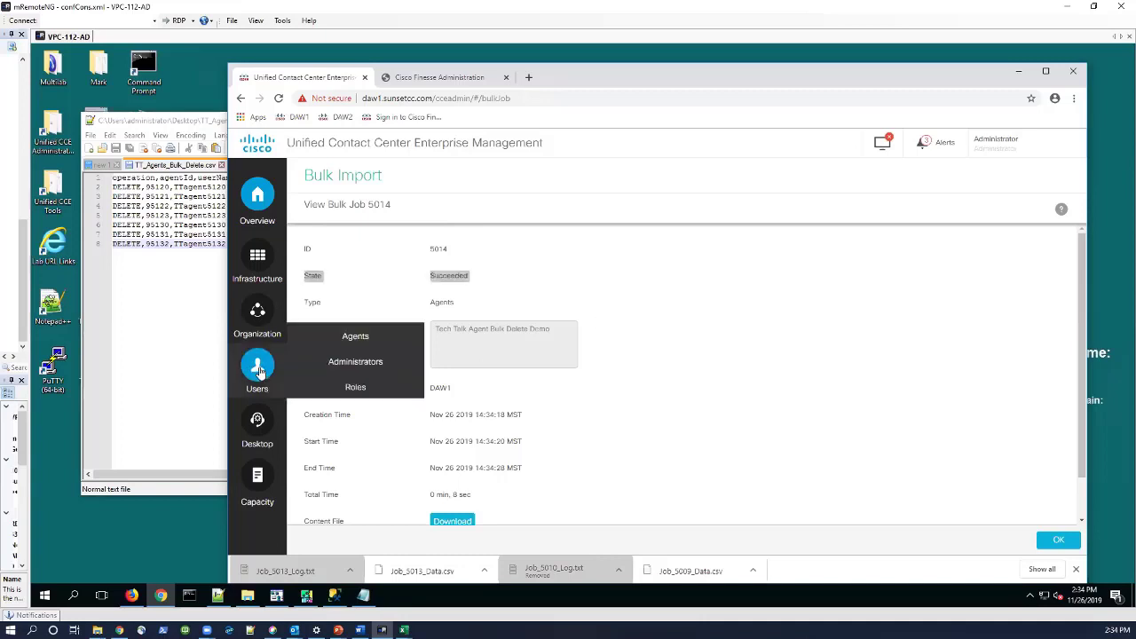
{"action": "left_click", "coordinate": [310, 340]}
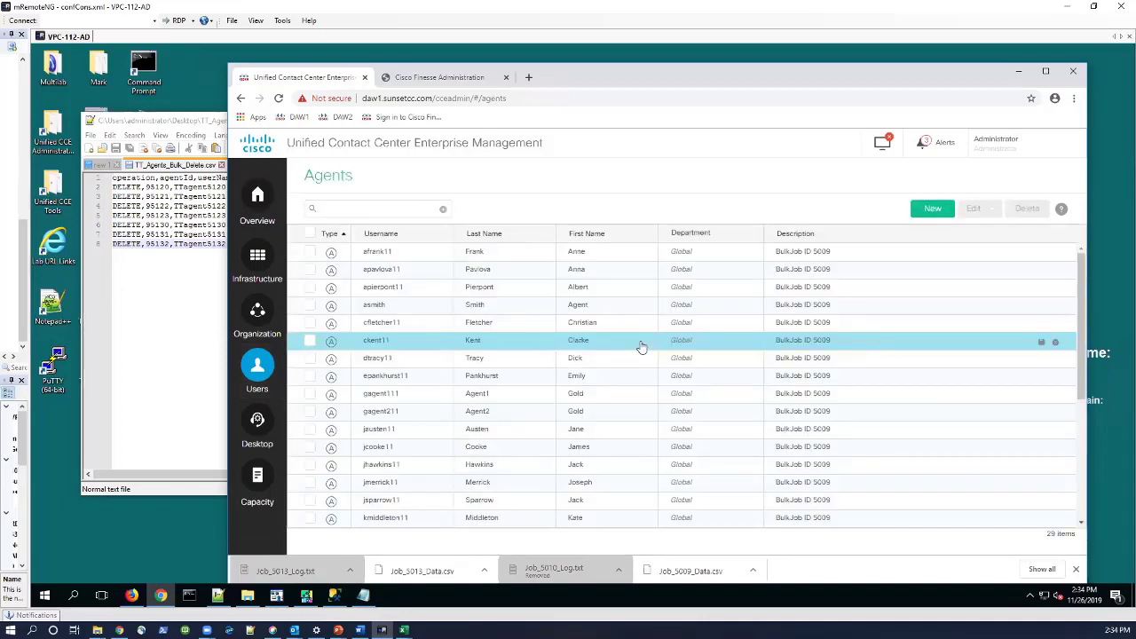
{"action": "scroll", "coordinate": [642, 346], "scroll_direction": "down", "scroll_amount": 5}
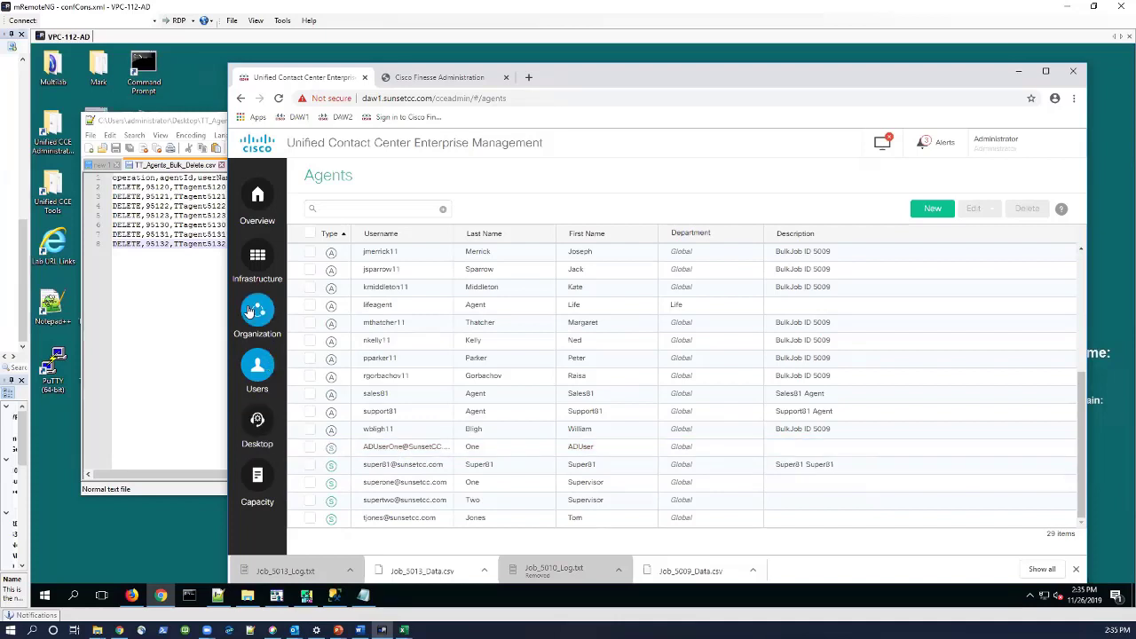
Open the TT_Sales1SG skill group, examine its members and general settings, and leave it without saving.
{"action": "mouse_move", "coordinate": [251, 313]}
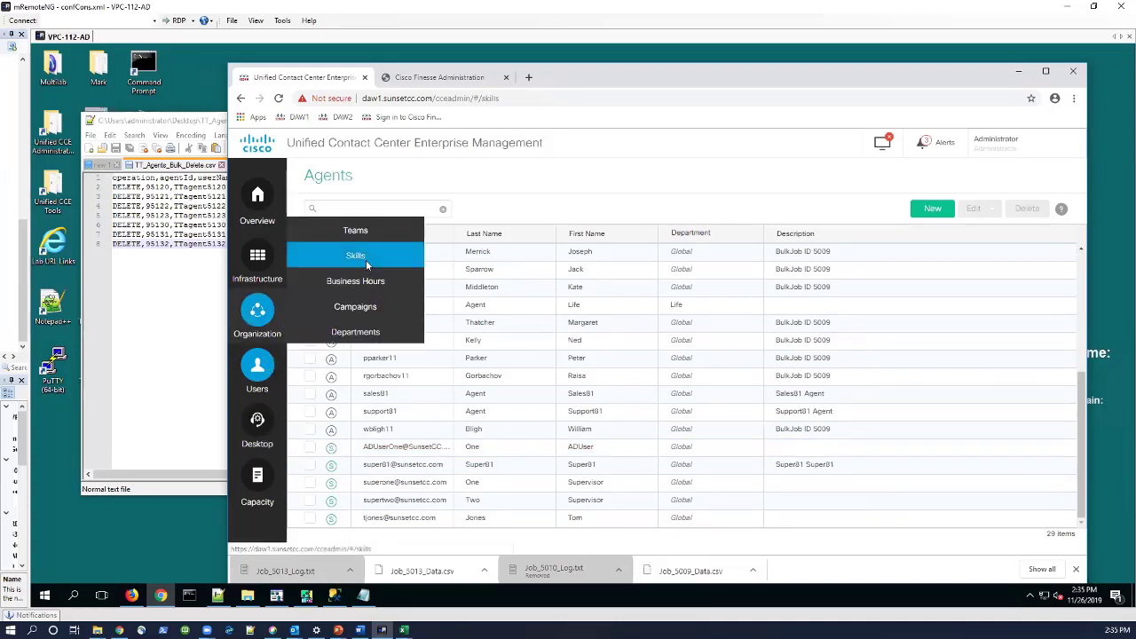
{"action": "left_click", "coordinate": [365, 260]}
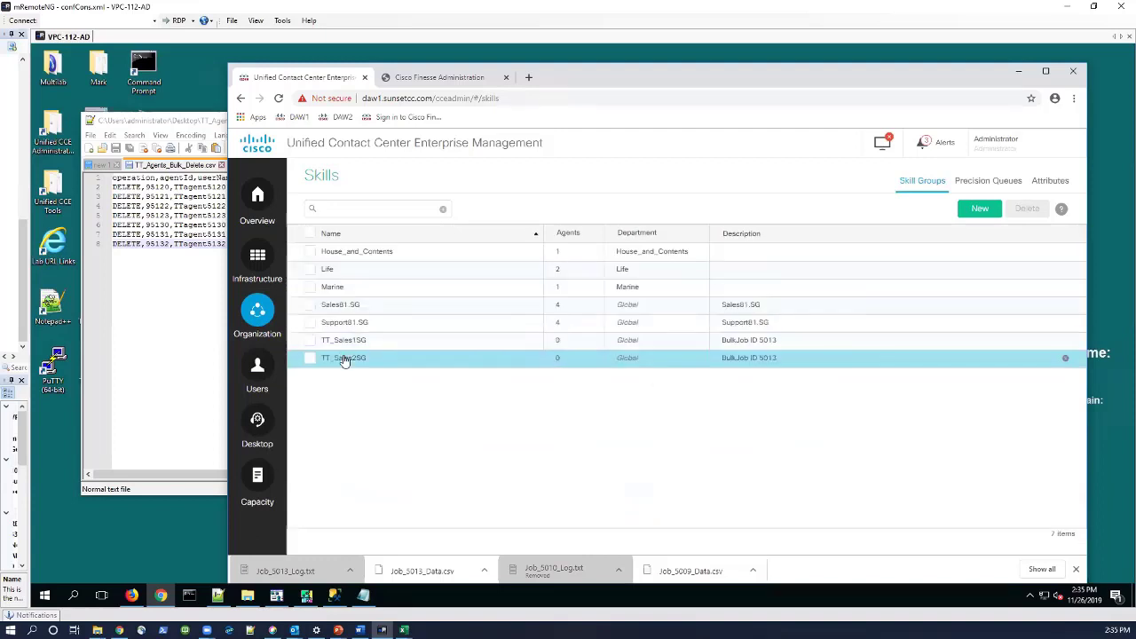
{"action": "left_click", "coordinate": [497, 346]}
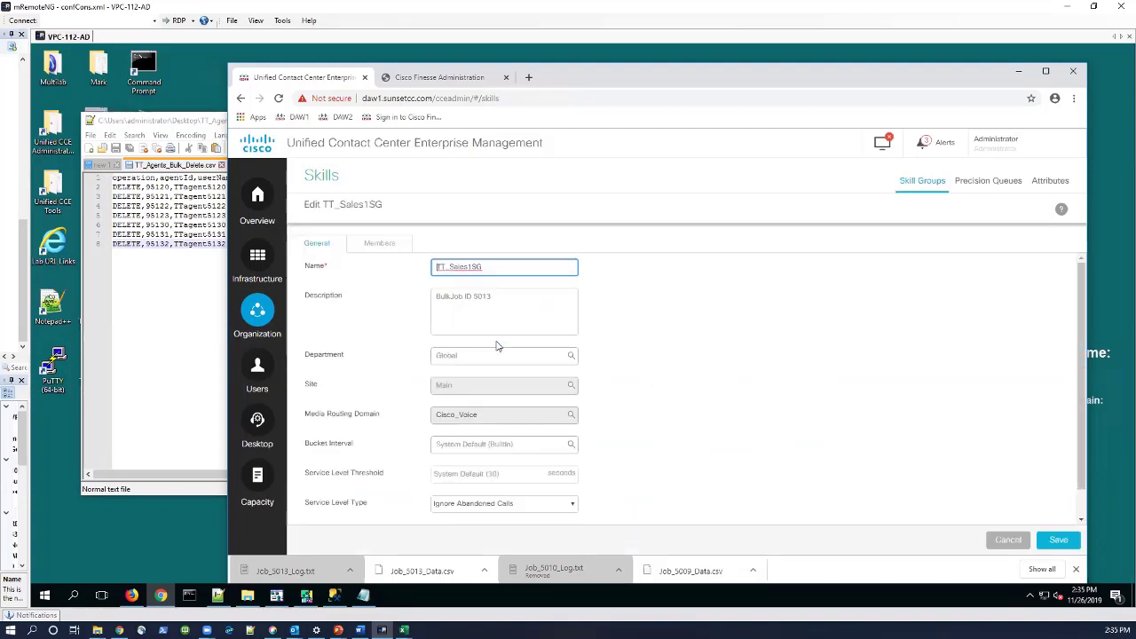
{"action": "left_click", "coordinate": [377, 244]}
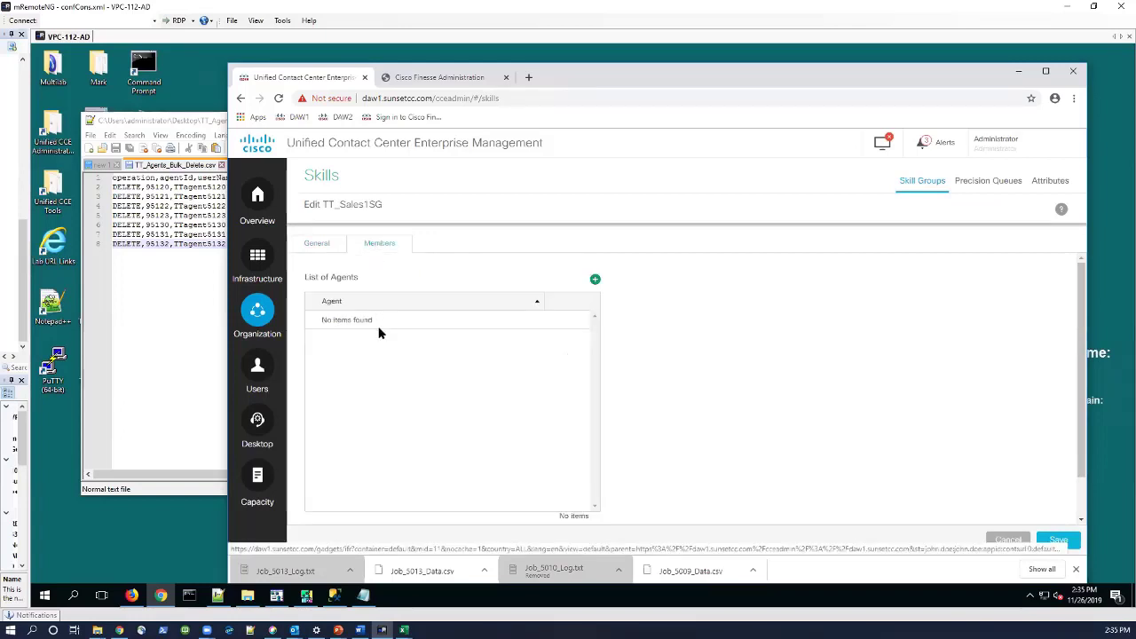
{"action": "left_click", "coordinate": [320, 246]}
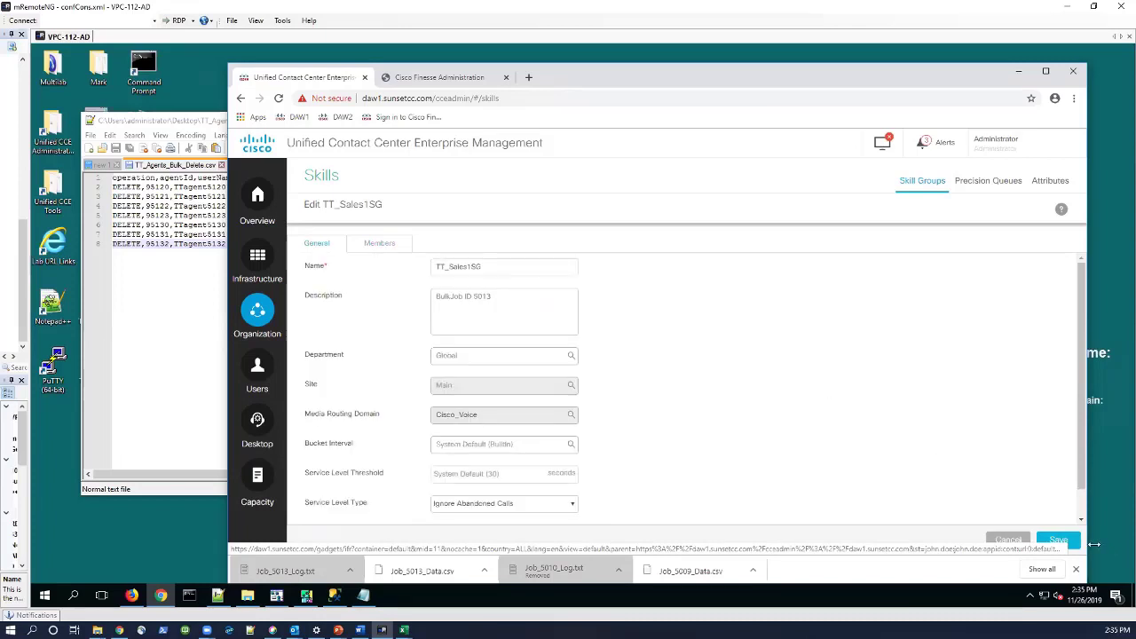
{"action": "left_click", "coordinate": [1008, 540]}
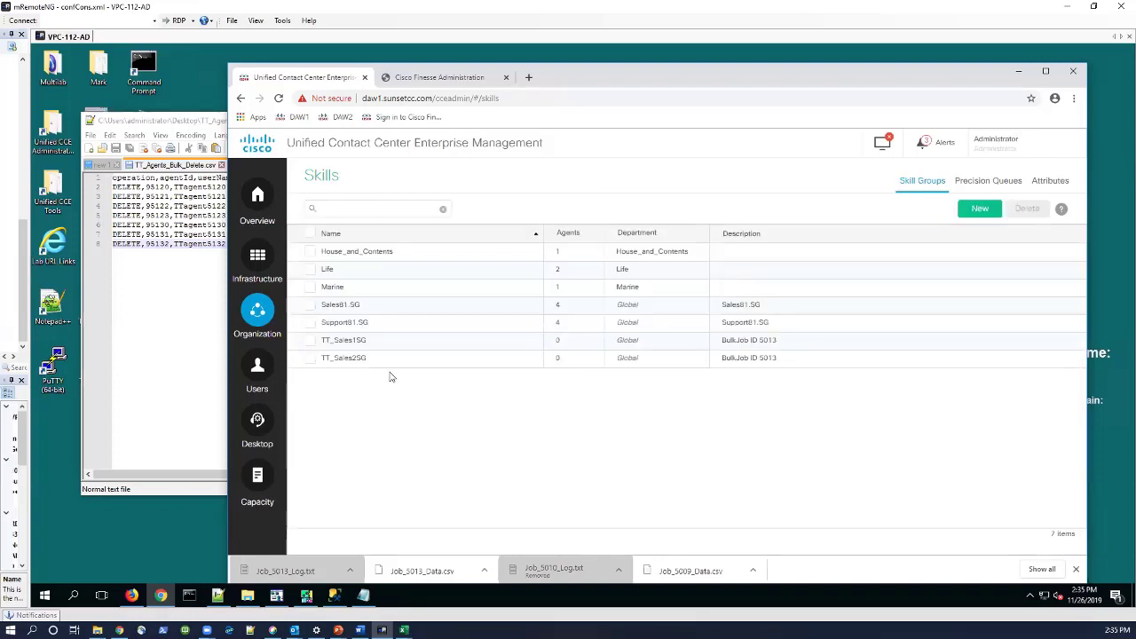
Delete the skill groups TT_Sales1SG and TT_Sales2SG.
{"action": "left_click", "coordinate": [310, 340]}
{"action": "left_click", "coordinate": [309, 358]}
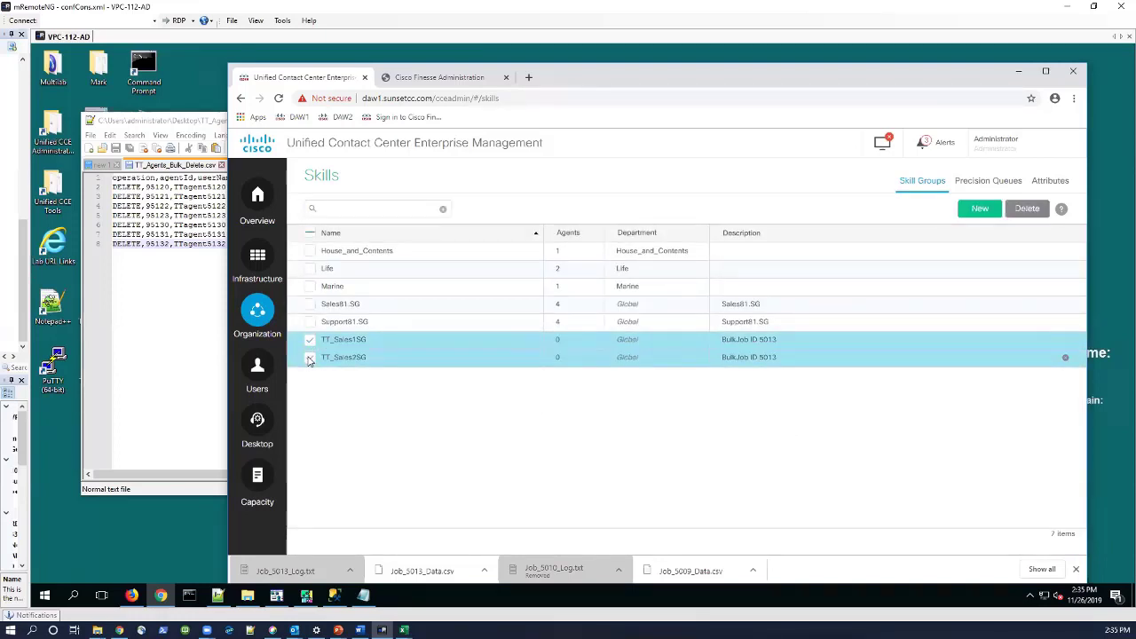
{"action": "left_click", "coordinate": [1026, 216]}
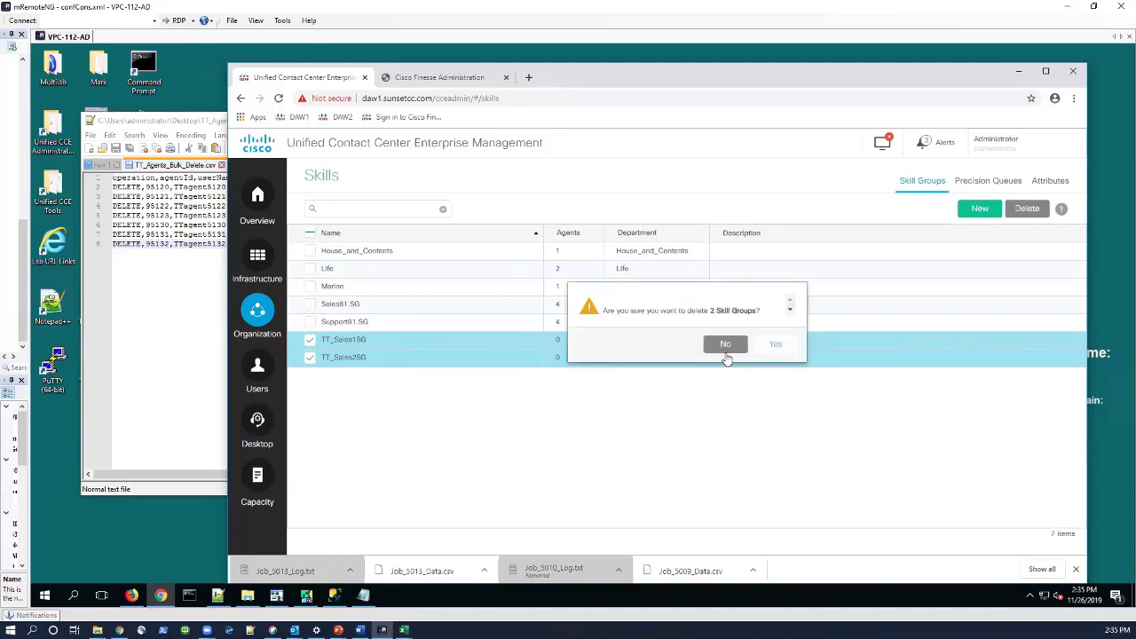
{"action": "left_click", "coordinate": [777, 348]}
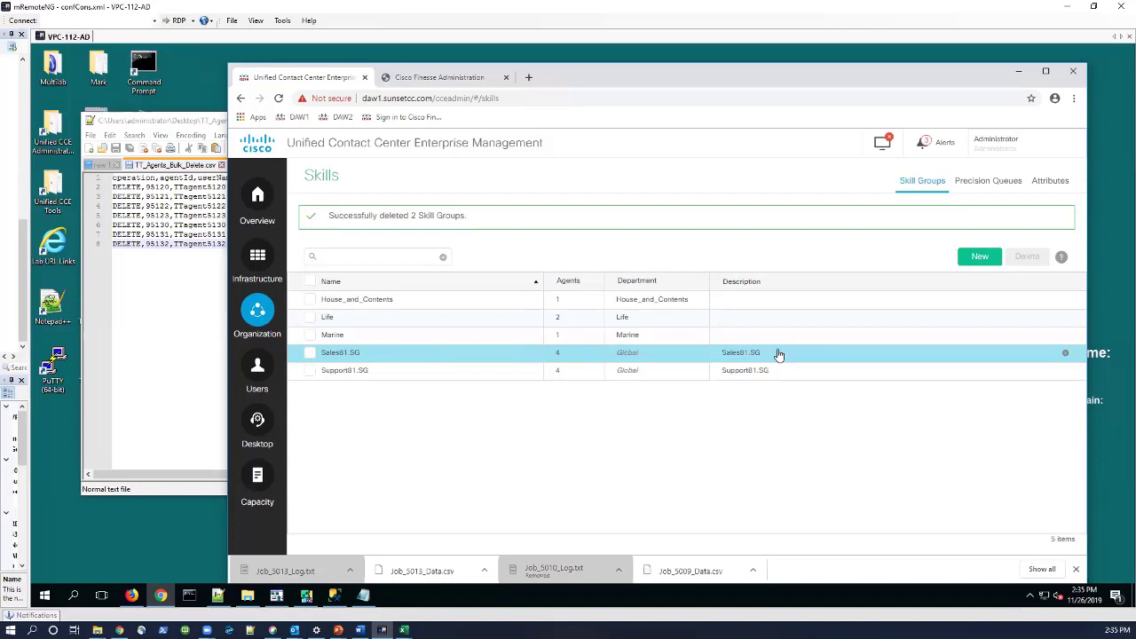
Delete the teams TT_AgtTeam1 and TT_AgtTeam2 from the organization's Teams list.
{"action": "left_click", "coordinate": [267, 322]}
{"action": "left_click", "coordinate": [344, 232]}
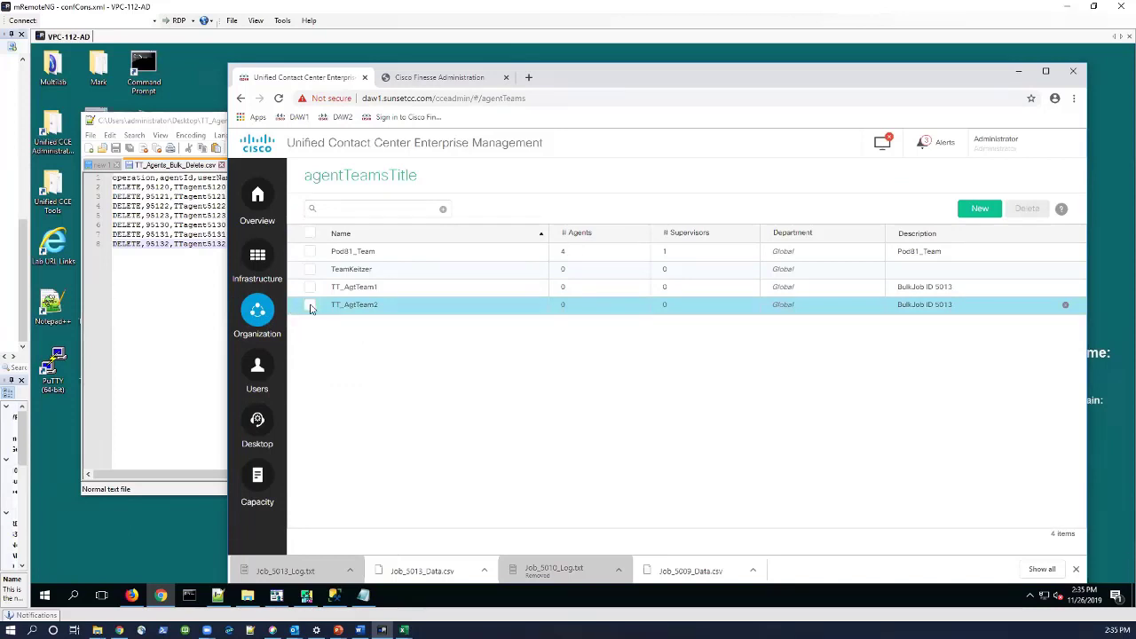
{"action": "left_click", "coordinate": [310, 308]}
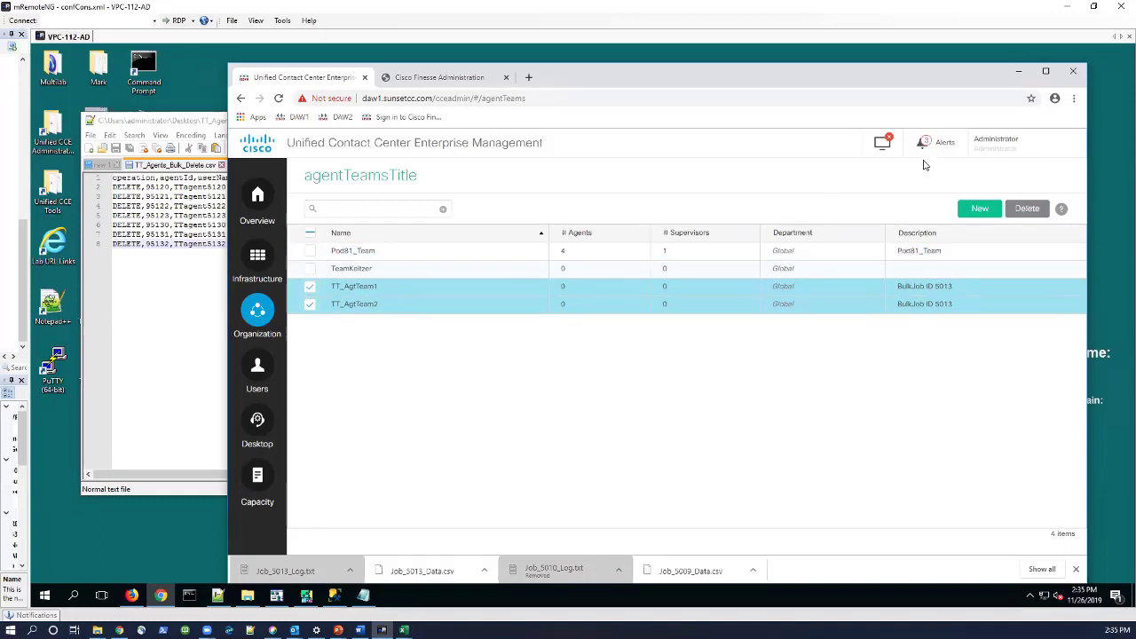
{"action": "left_click", "coordinate": [1036, 210]}
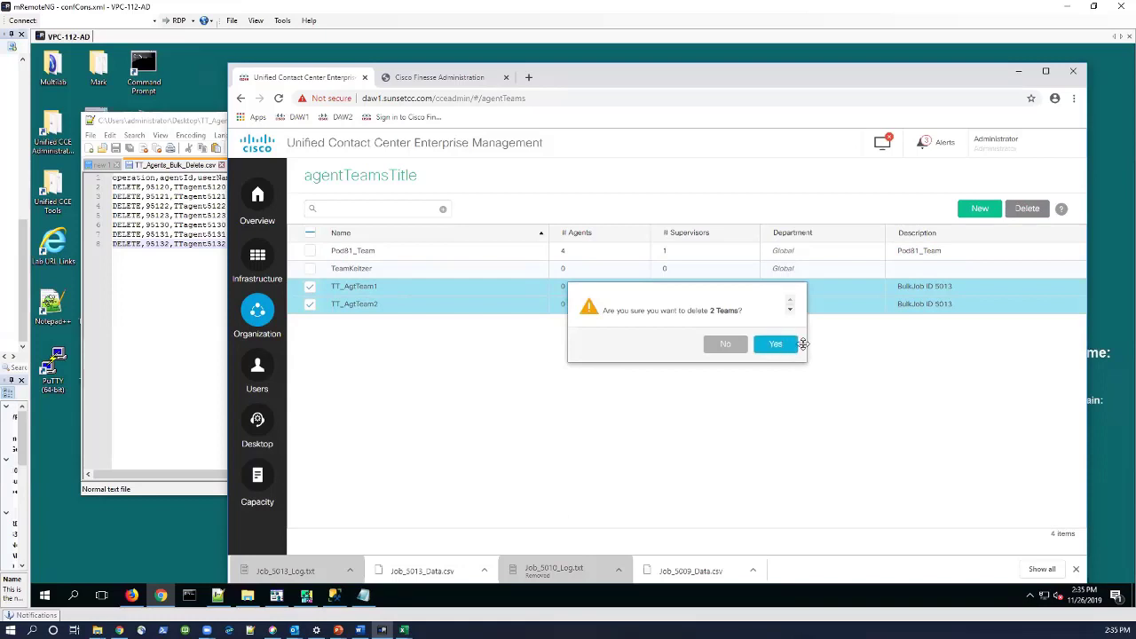
{"action": "left_click", "coordinate": [773, 345]}
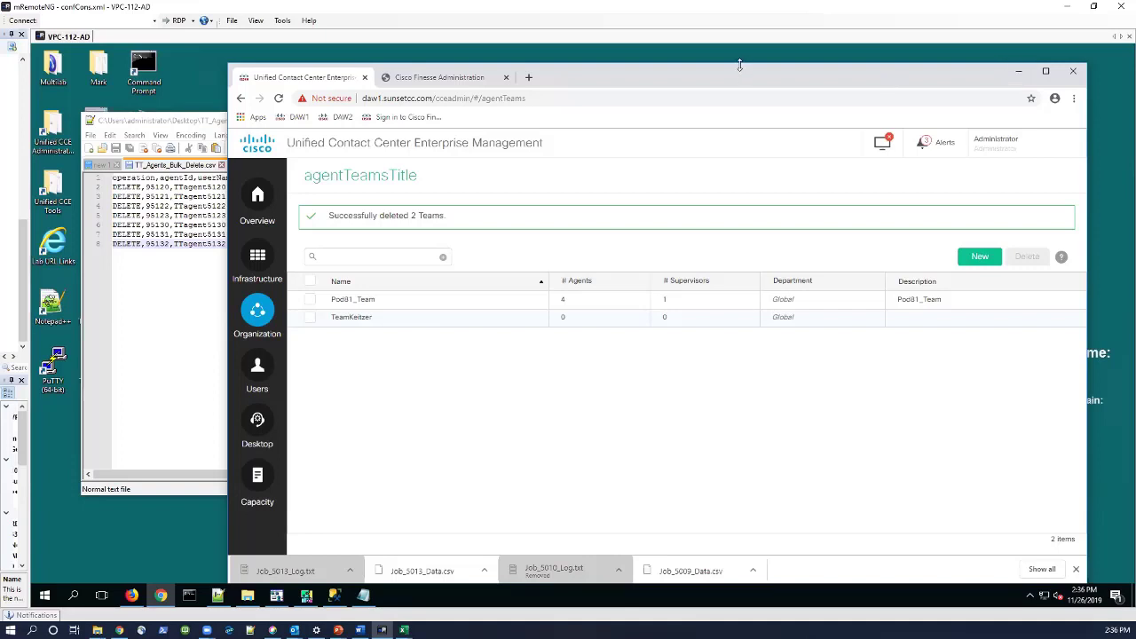
Reopen the Agents list after the team deletion and check its entries down to the end.
{"action": "left_click_drag", "start_coordinate": [741, 71], "coordinate": [753, 64]}
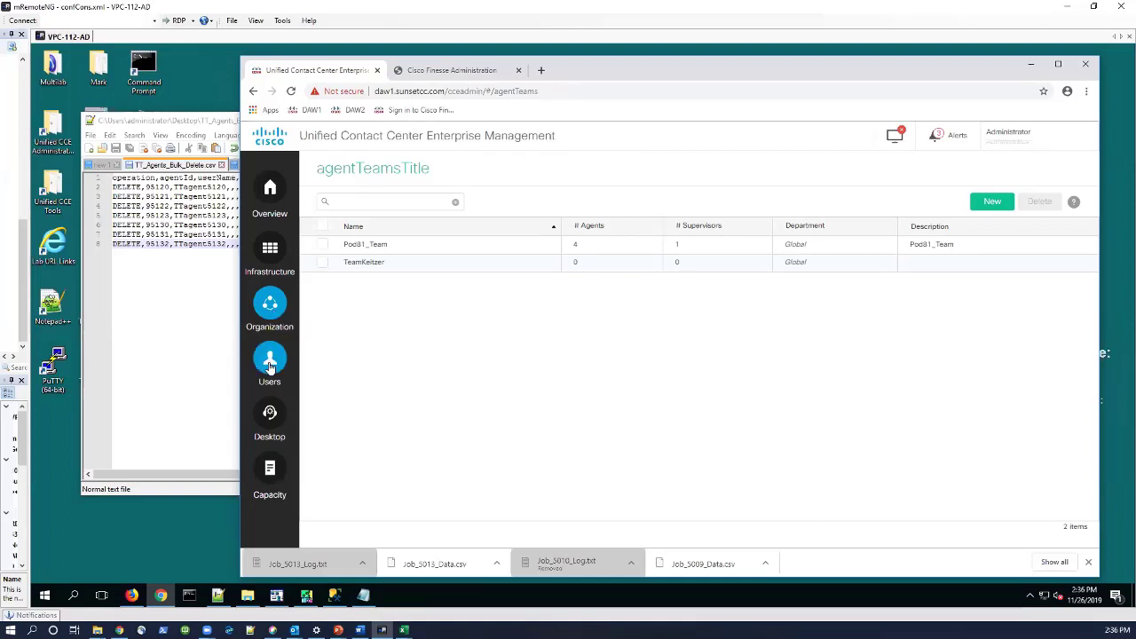
{"action": "mouse_move", "coordinate": [271, 366]}
{"action": "left_click", "coordinate": [340, 327]}
{"action": "right_click", "coordinate": [342, 331]}
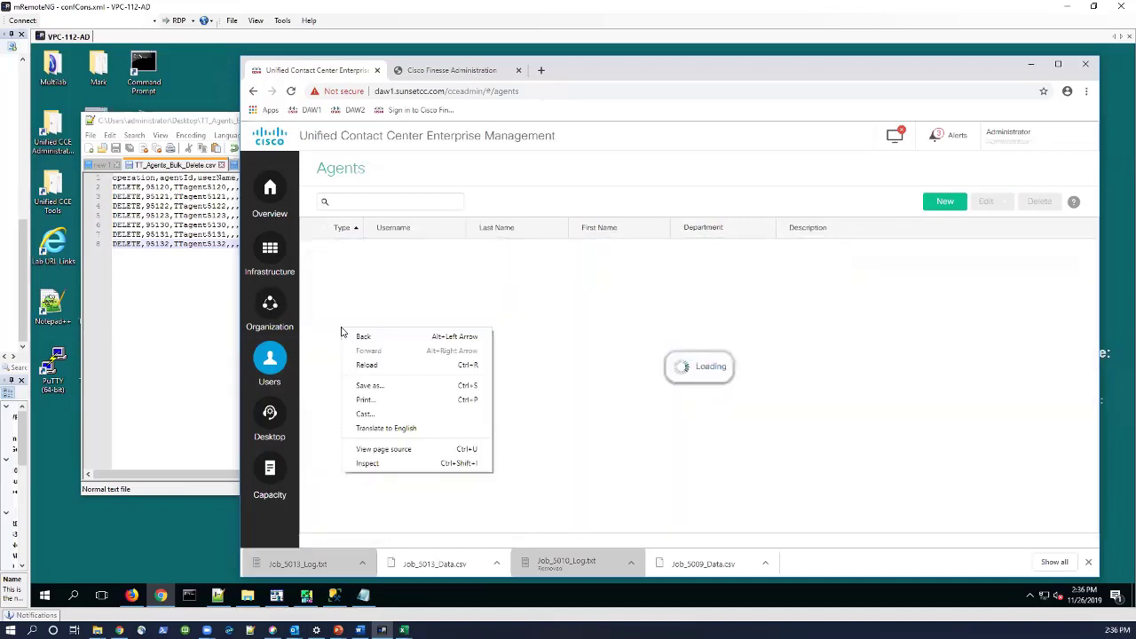
{"action": "left_click", "coordinate": [567, 152]}
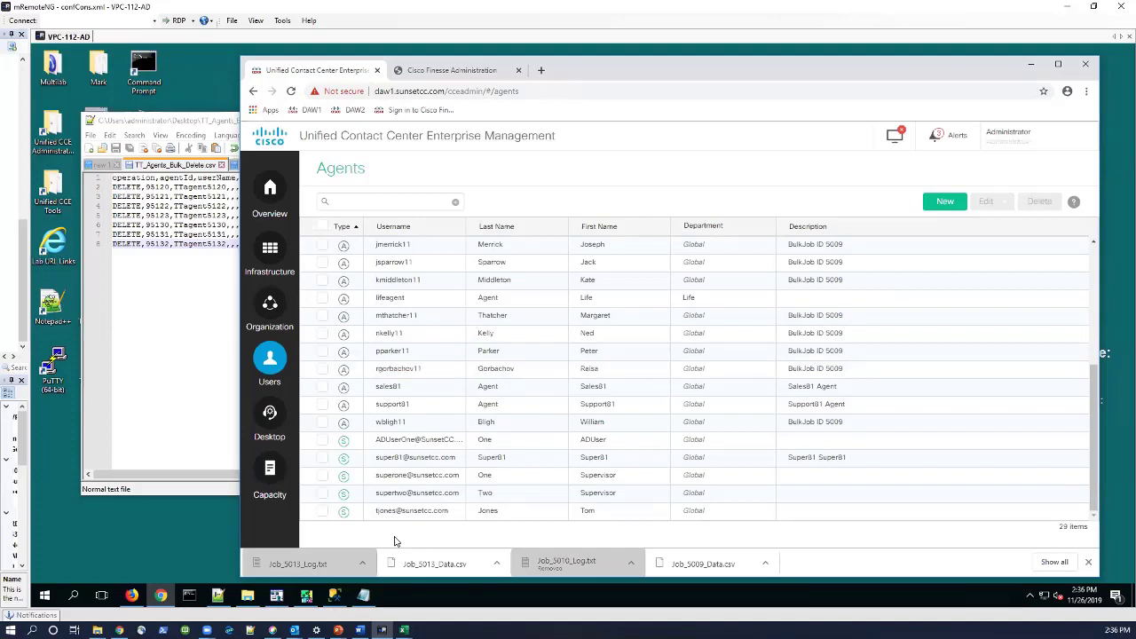
Switch to Configuration Manager, minimize the browser and Notepad++, and display the Agent table's deleted records in Deleted Objects.
{"action": "left_click", "coordinate": [305, 596]}
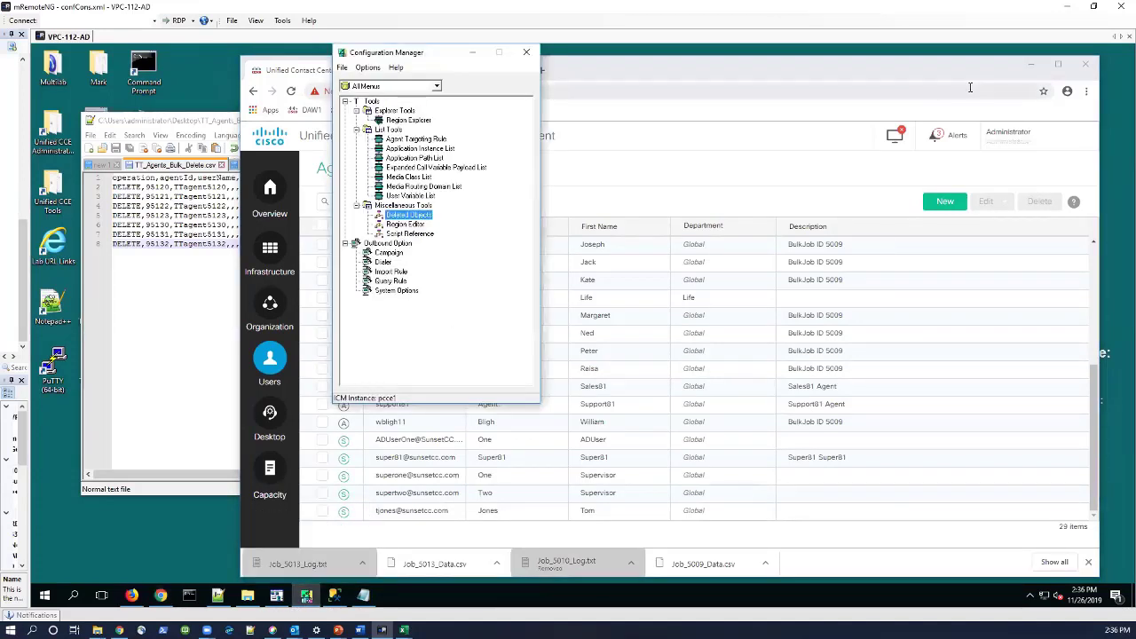
{"action": "left_click", "coordinate": [1029, 65]}
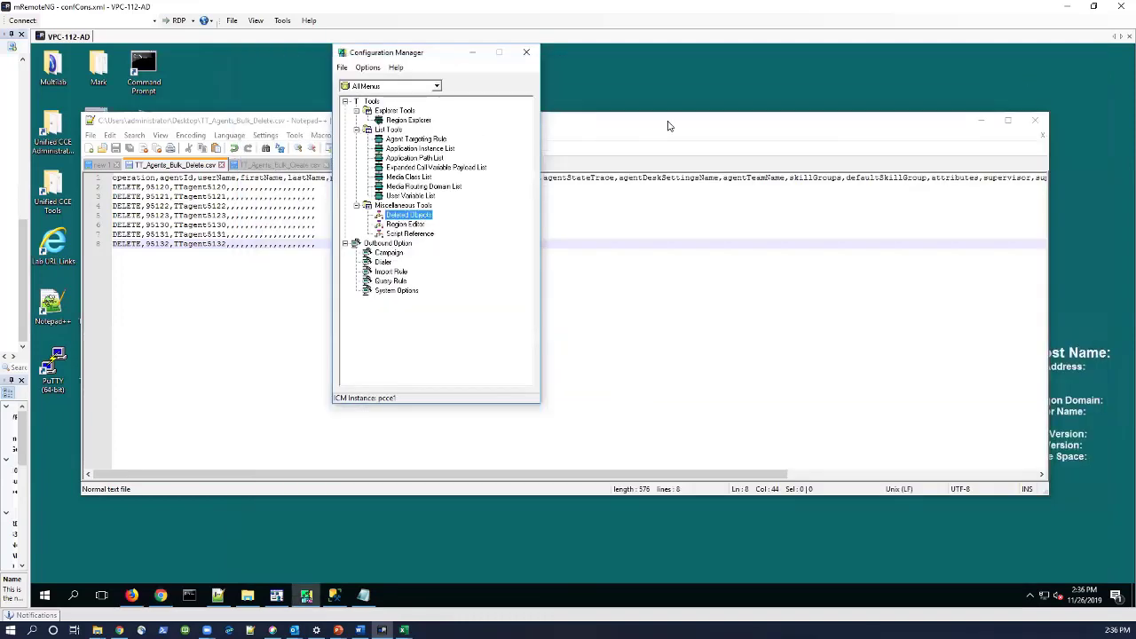
{"action": "left_click", "coordinate": [982, 122]}
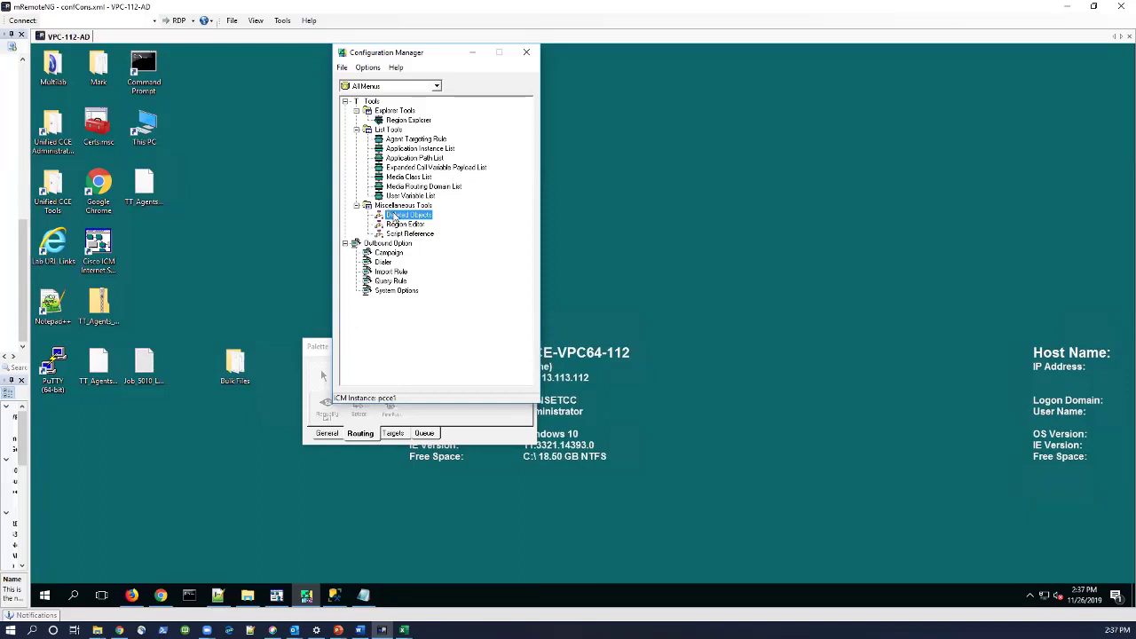
{"action": "double_click", "coordinate": [414, 218]}
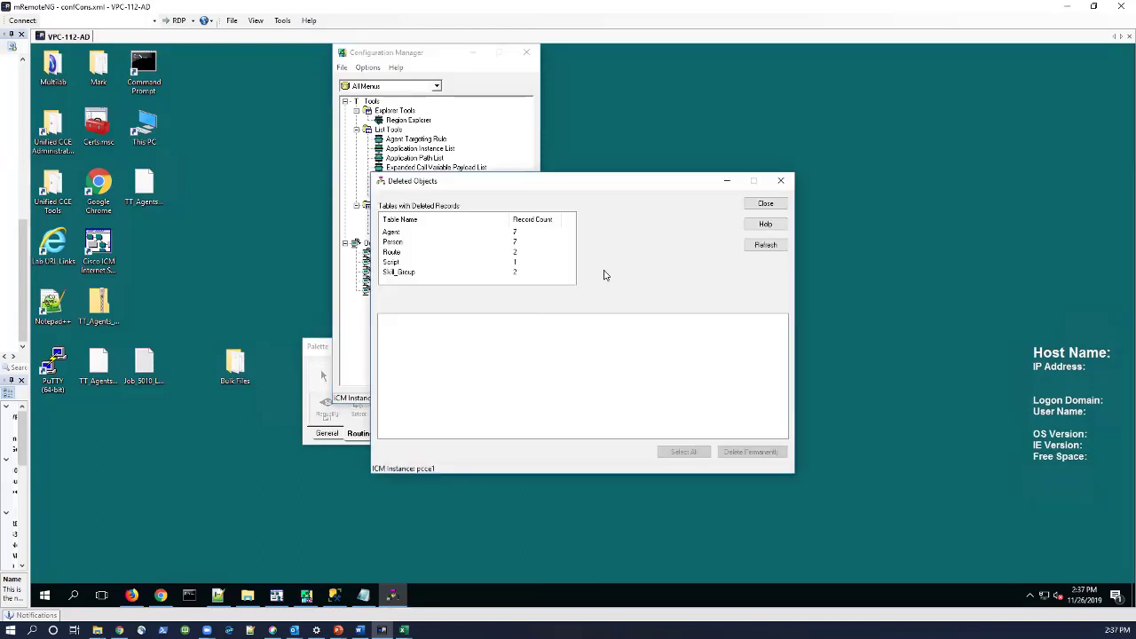
{"action": "left_click", "coordinate": [392, 233]}
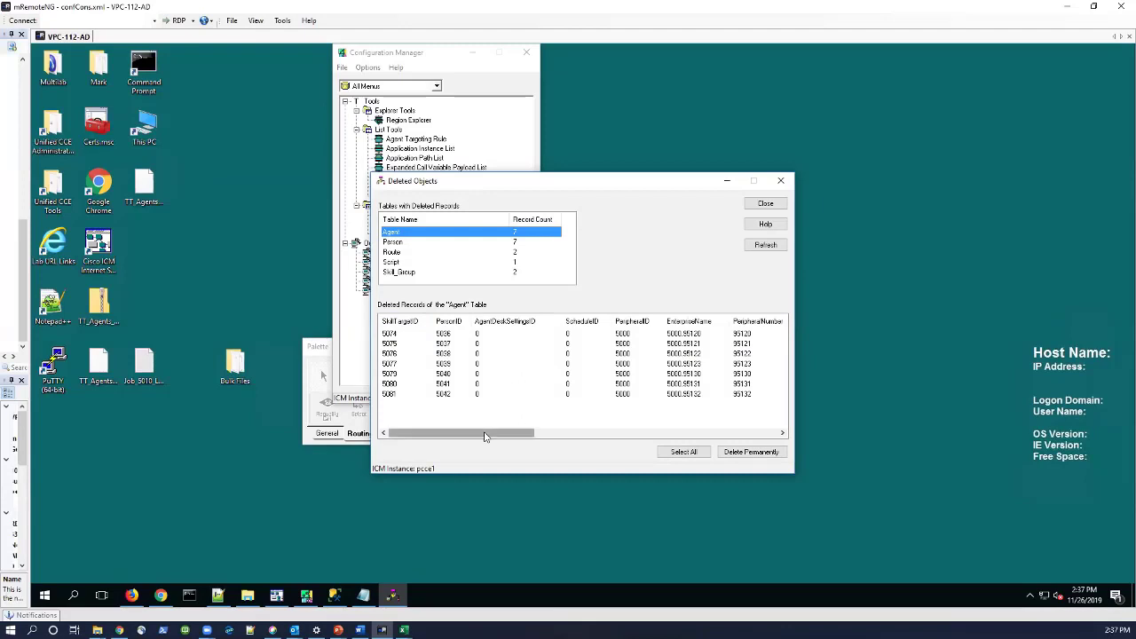
Review the deleted records of the Person, Route, Skill_Group and Script tables, auto-fitting the Route table's EnterpriseName column.
{"action": "left_click", "coordinate": [396, 242]}
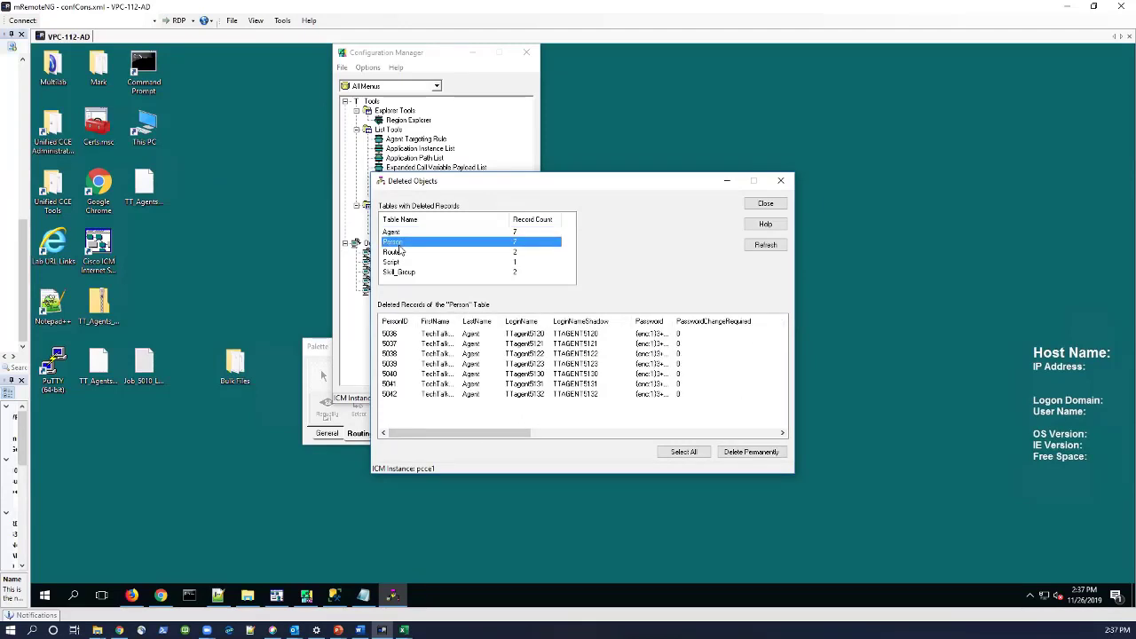
{"action": "left_click", "coordinate": [399, 254]}
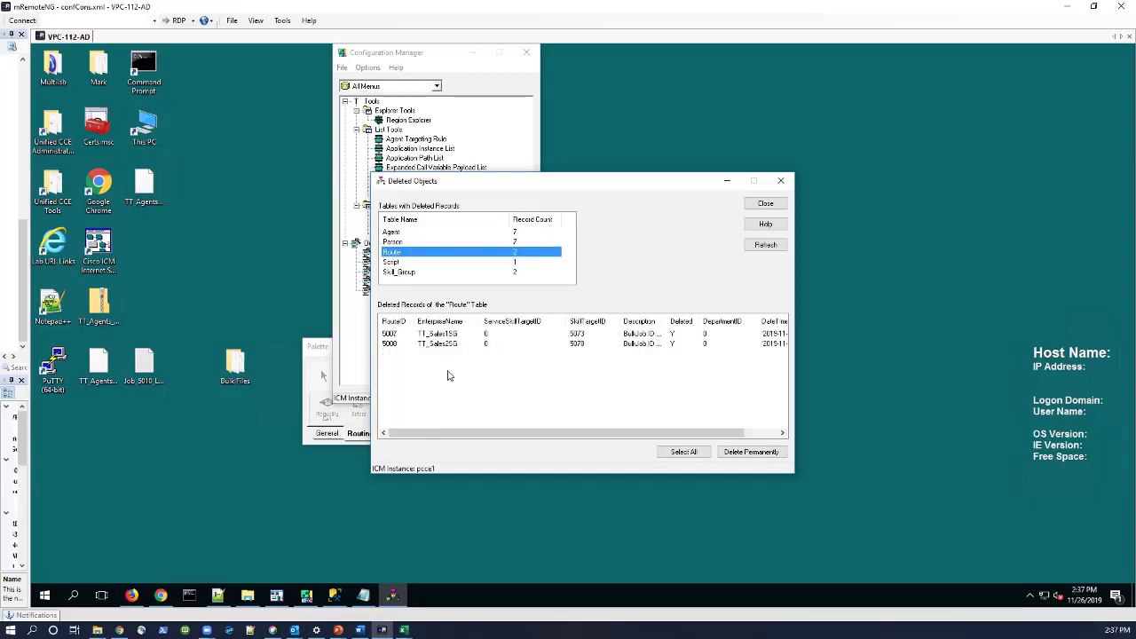
{"action": "double_click", "coordinate": [477, 323]}
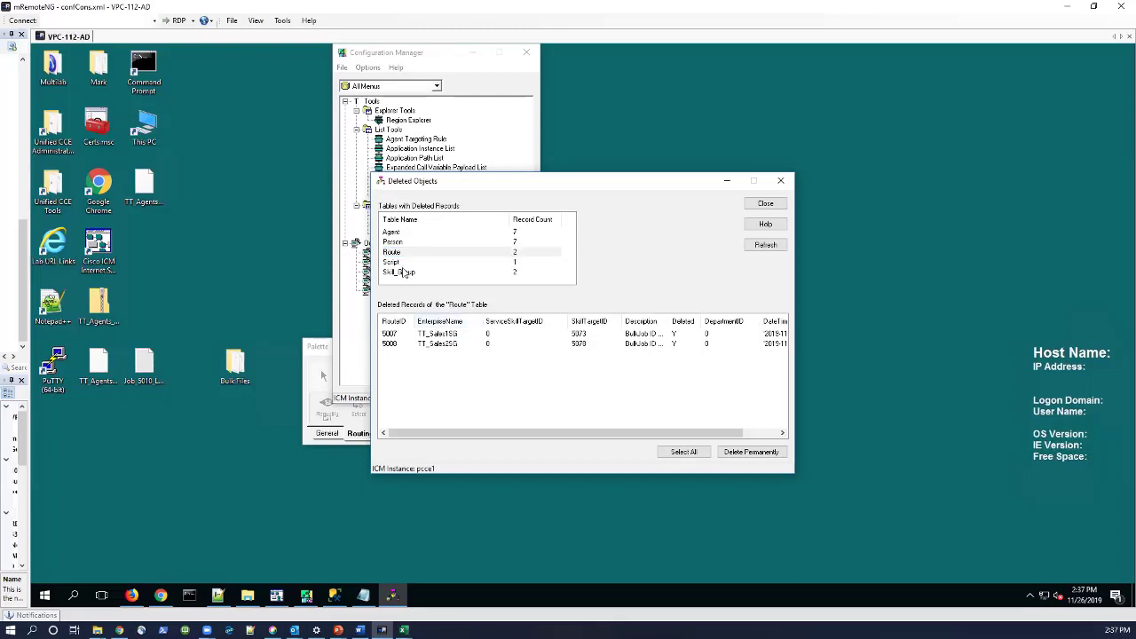
{"action": "left_click", "coordinate": [404, 272]}
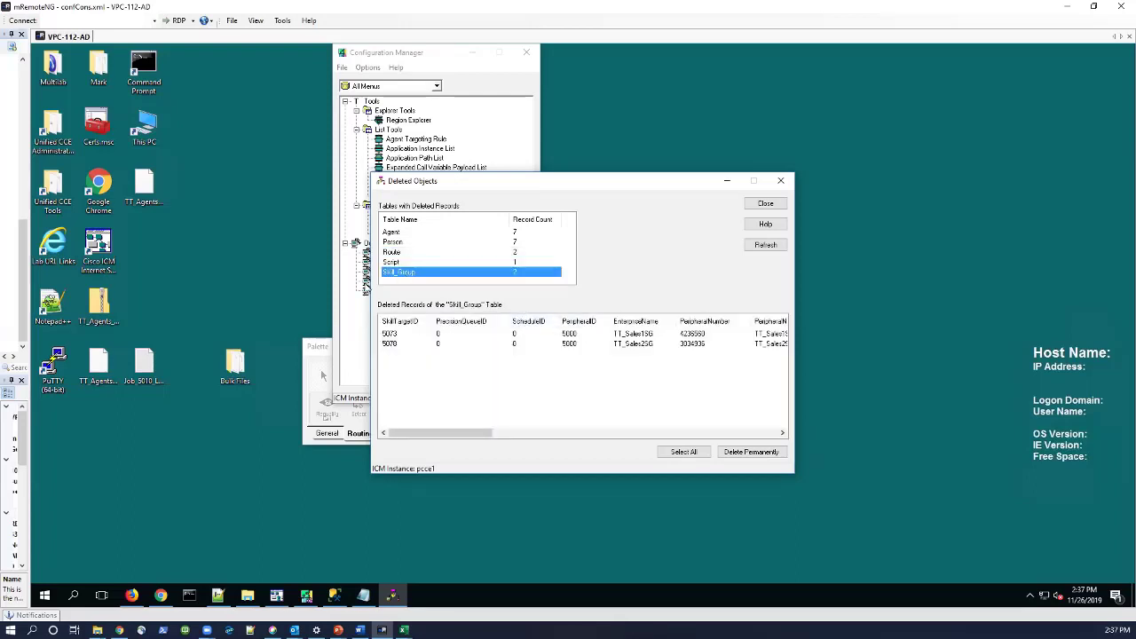
{"action": "left_click", "coordinate": [392, 263]}
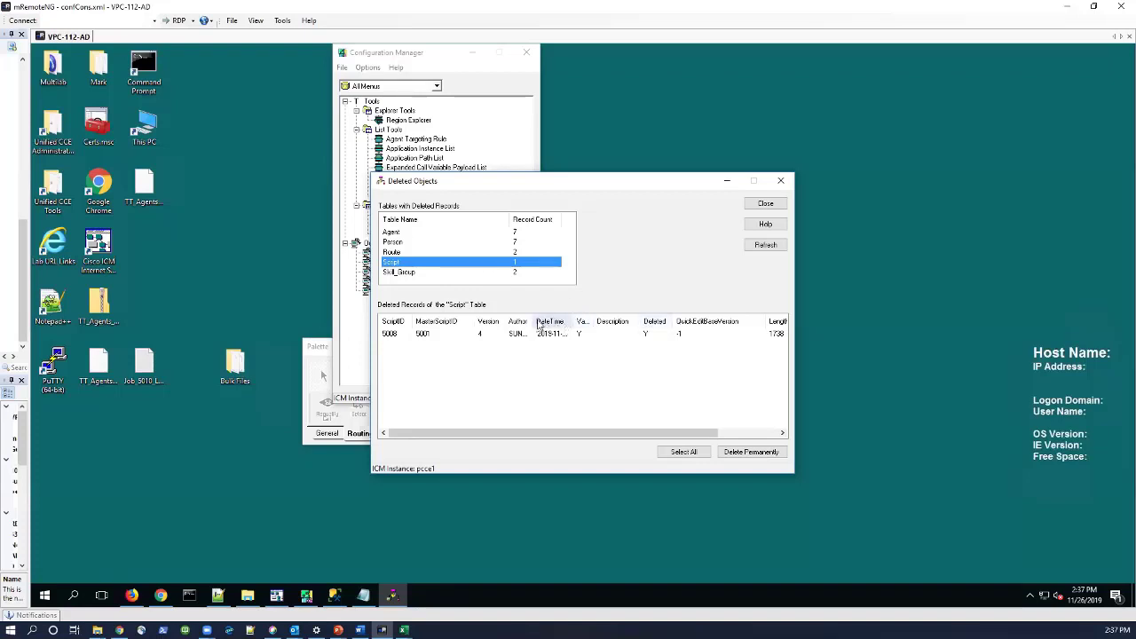
Refresh the deleted objects and permanently delete all records of the Agent table.
{"action": "left_click", "coordinate": [409, 233]}
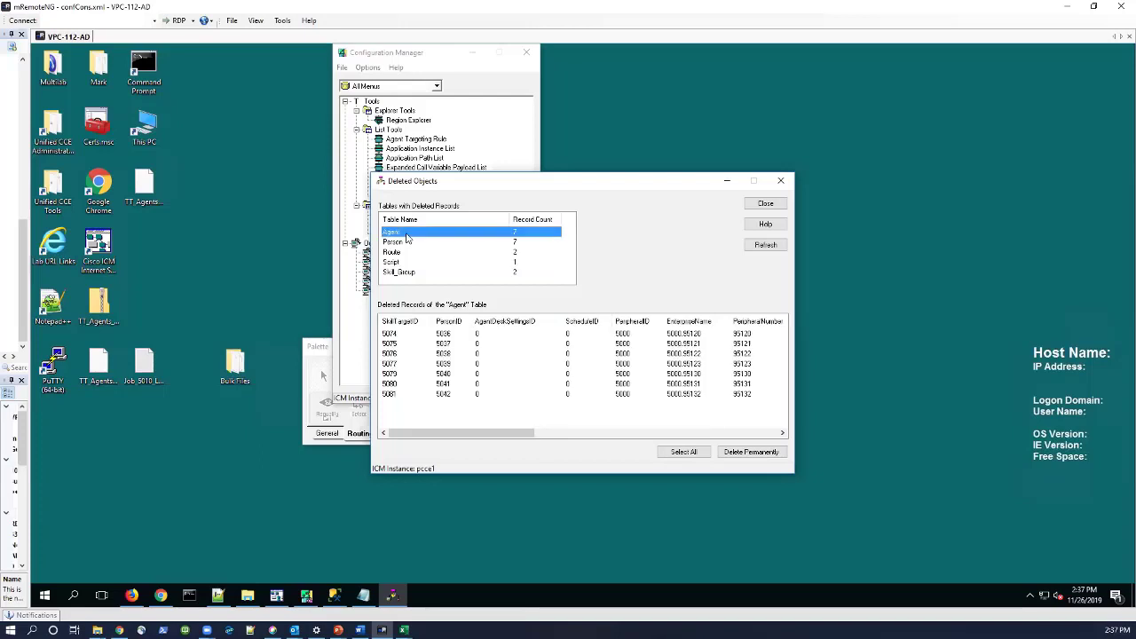
{"action": "left_click", "coordinate": [766, 250]}
{"action": "left_click", "coordinate": [694, 455]}
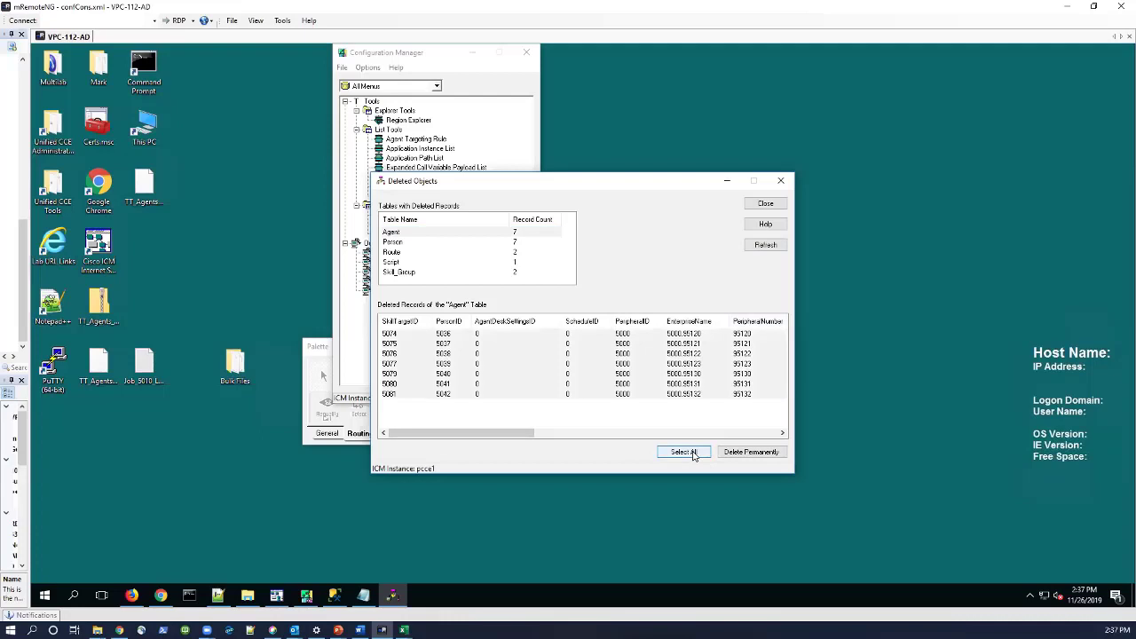
{"action": "left_click", "coordinate": [652, 395]}
{"action": "left_click", "coordinate": [681, 460]}
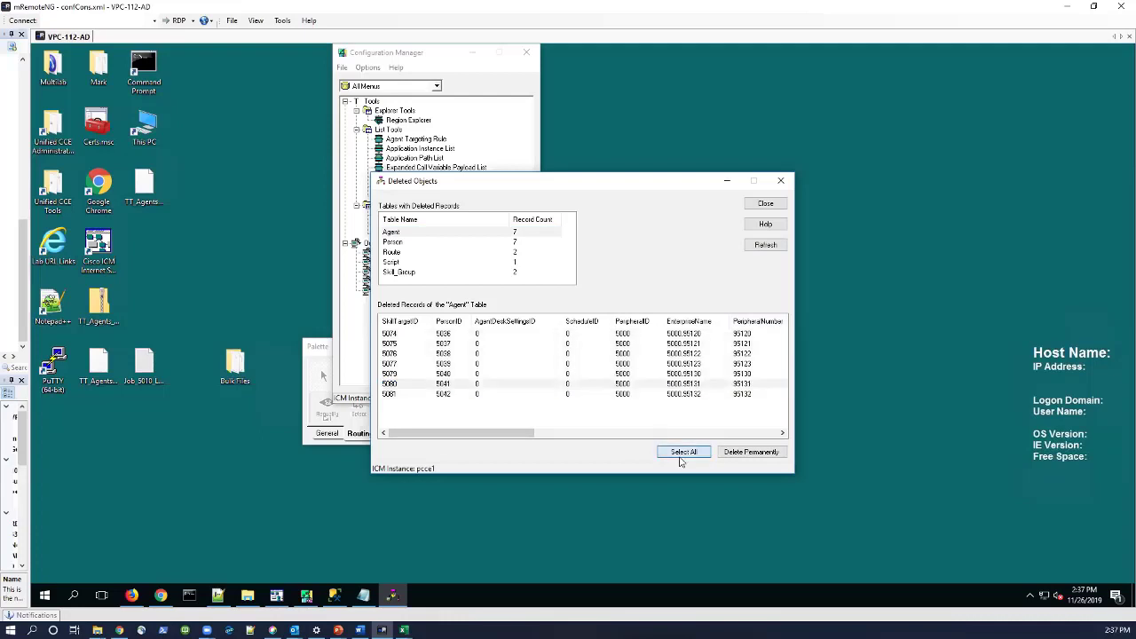
{"action": "left_click", "coordinate": [752, 454]}
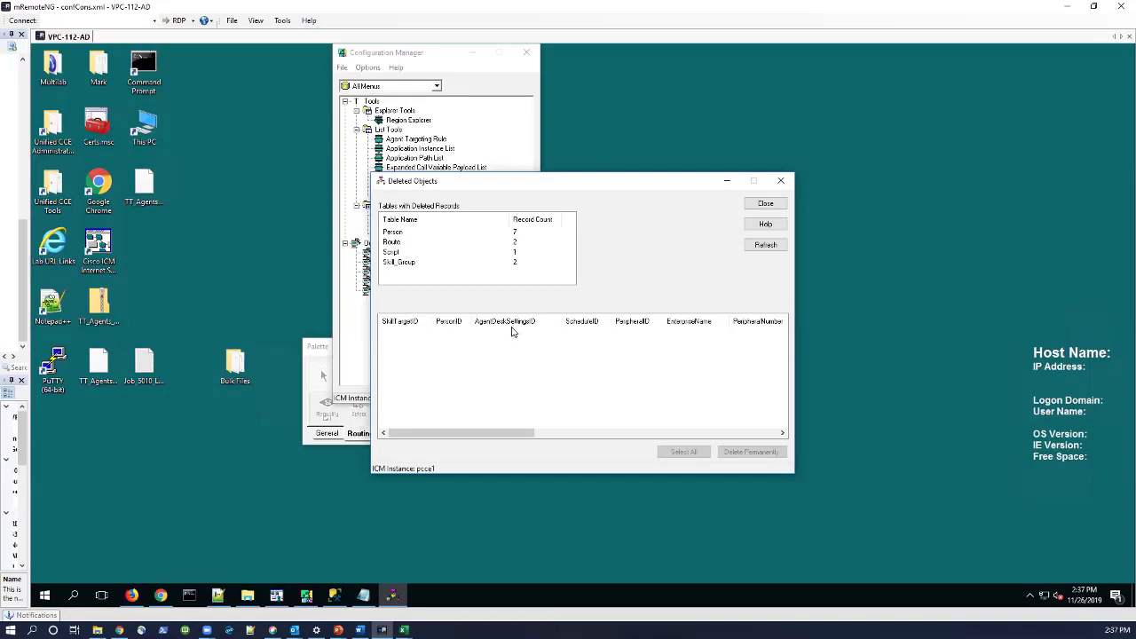
Permanently delete all deleted records of the Person table.
{"action": "left_click", "coordinate": [396, 234]}
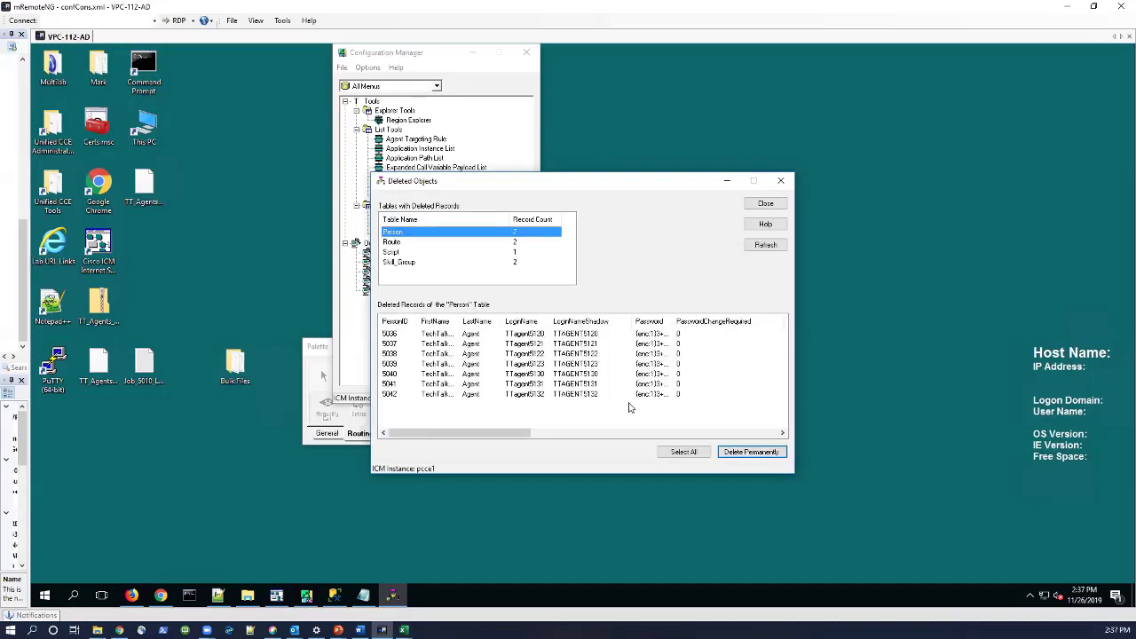
{"action": "left_click", "coordinate": [689, 457]}
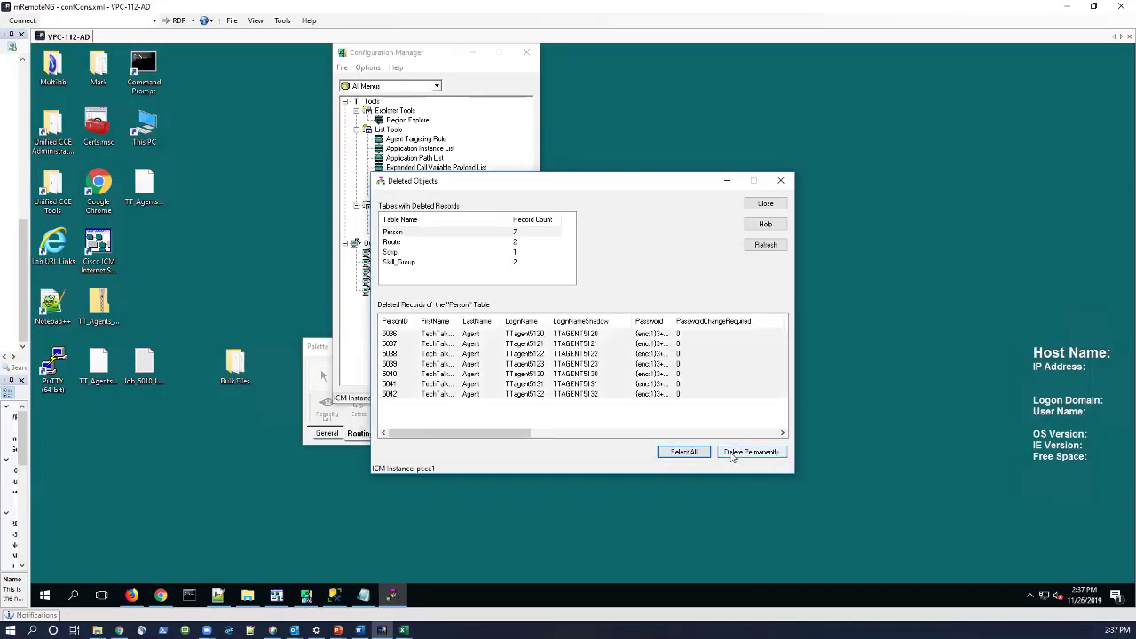
{"action": "left_click", "coordinate": [733, 454]}
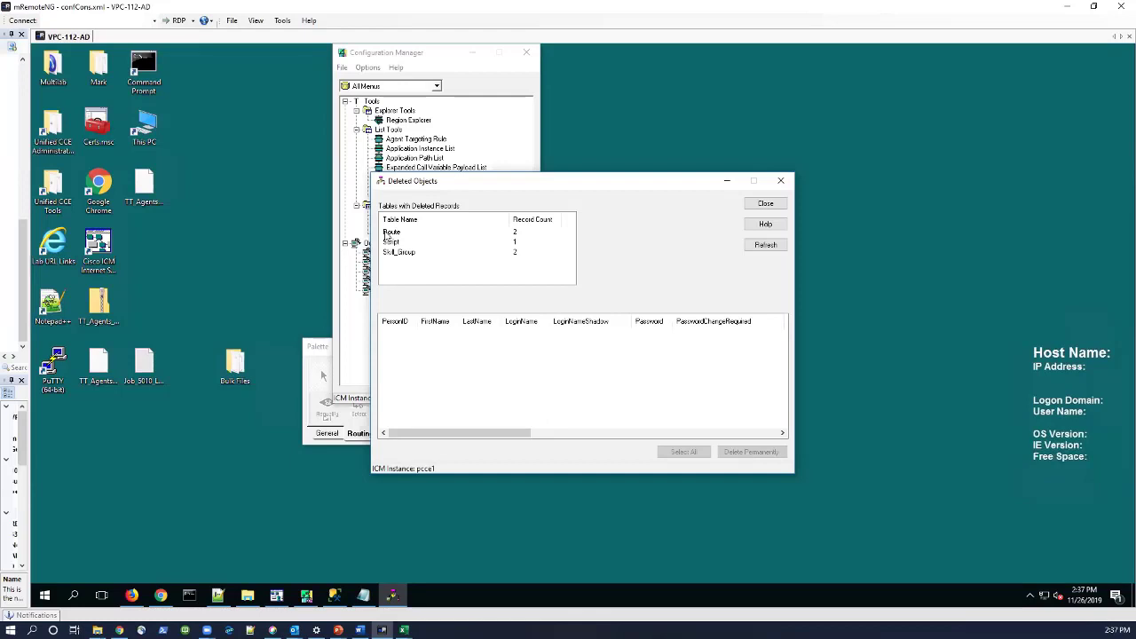
Permanently delete all deleted records of the Route table and of the Skill_Group table, leaving the Script table alone.
{"action": "left_click", "coordinate": [389, 233]}
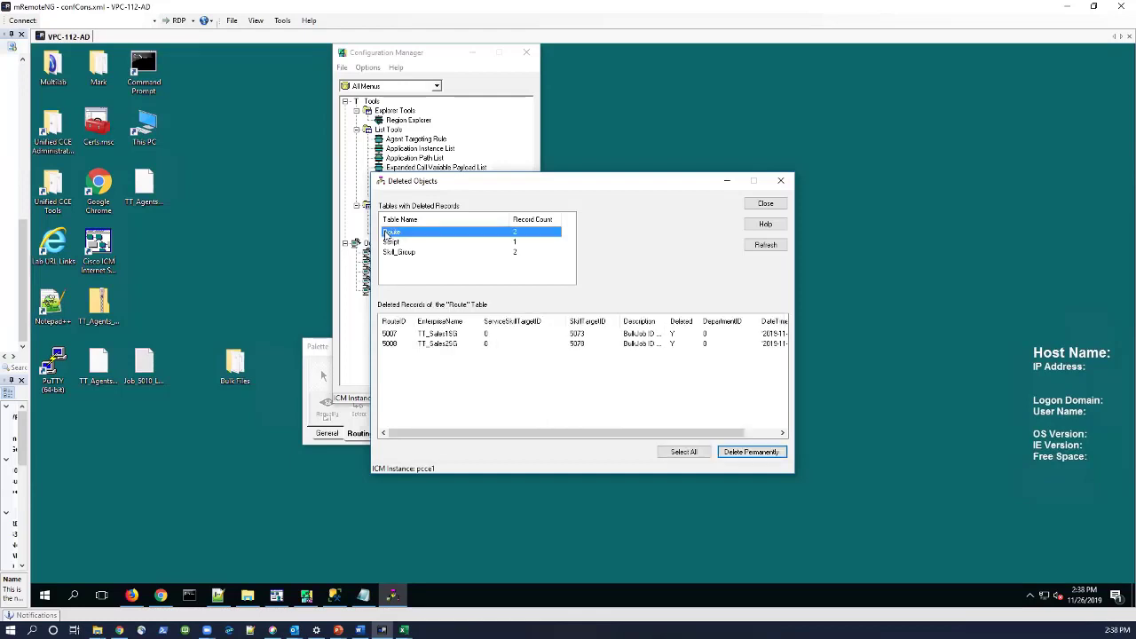
{"action": "left_click", "coordinate": [684, 452]}
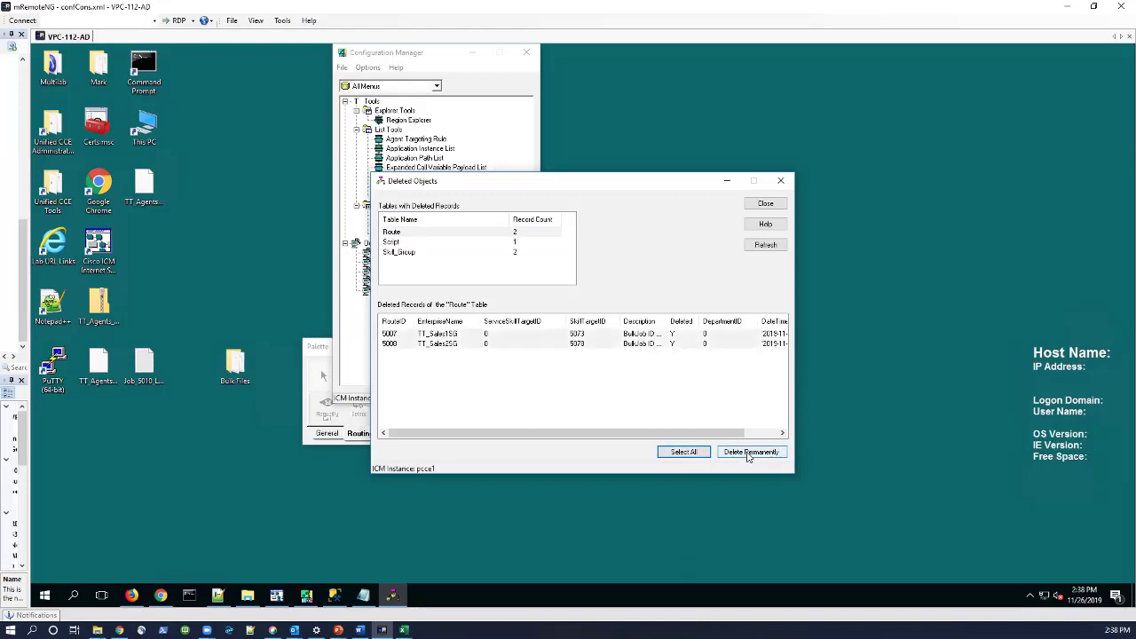
{"action": "left_click", "coordinate": [748, 453]}
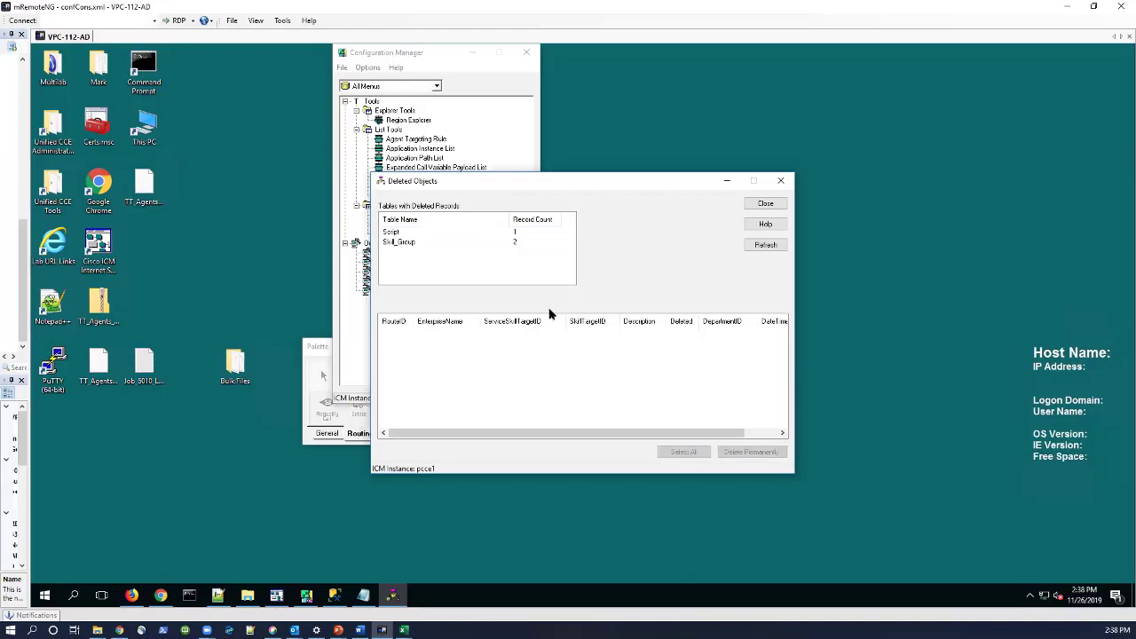
{"action": "left_click", "coordinate": [413, 243]}
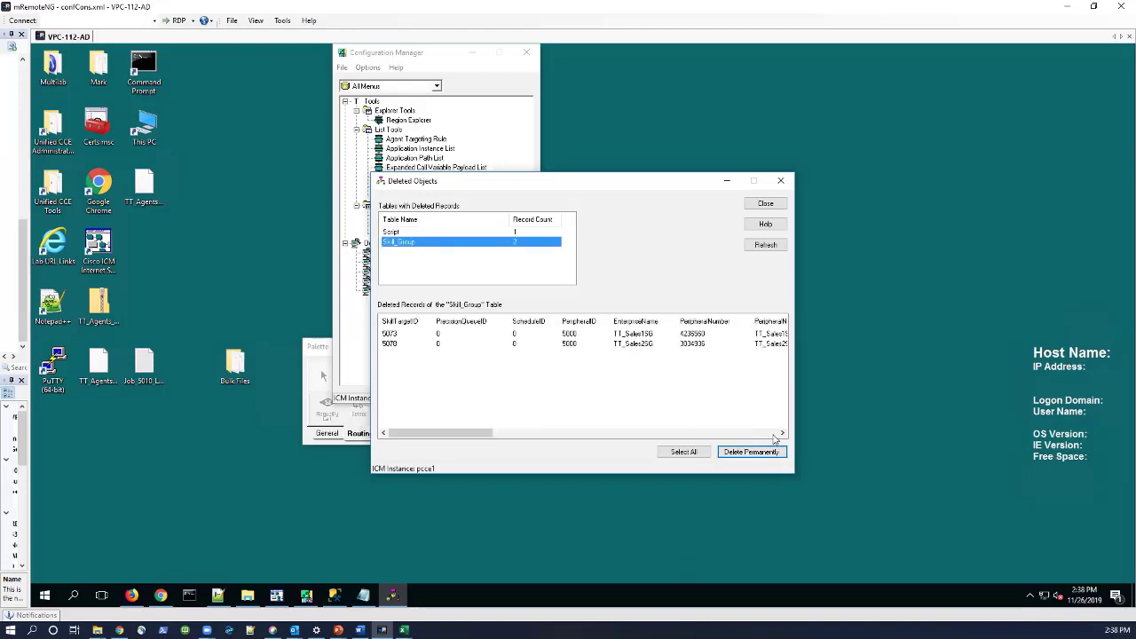
{"action": "left_click", "coordinate": [698, 454]}
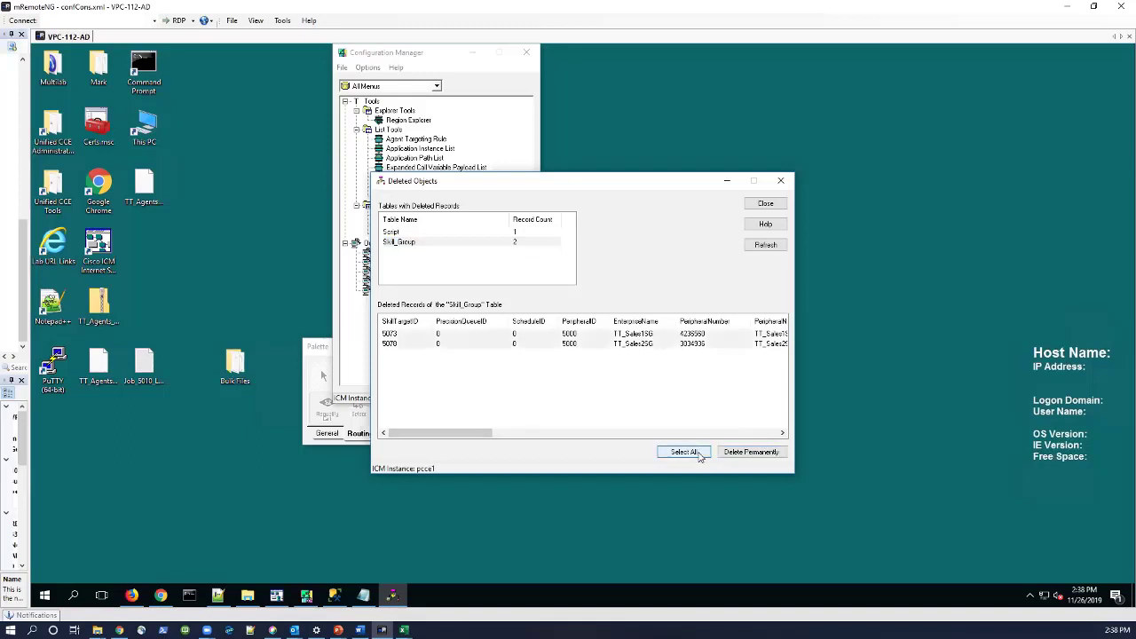
{"action": "left_click", "coordinate": [751, 452]}
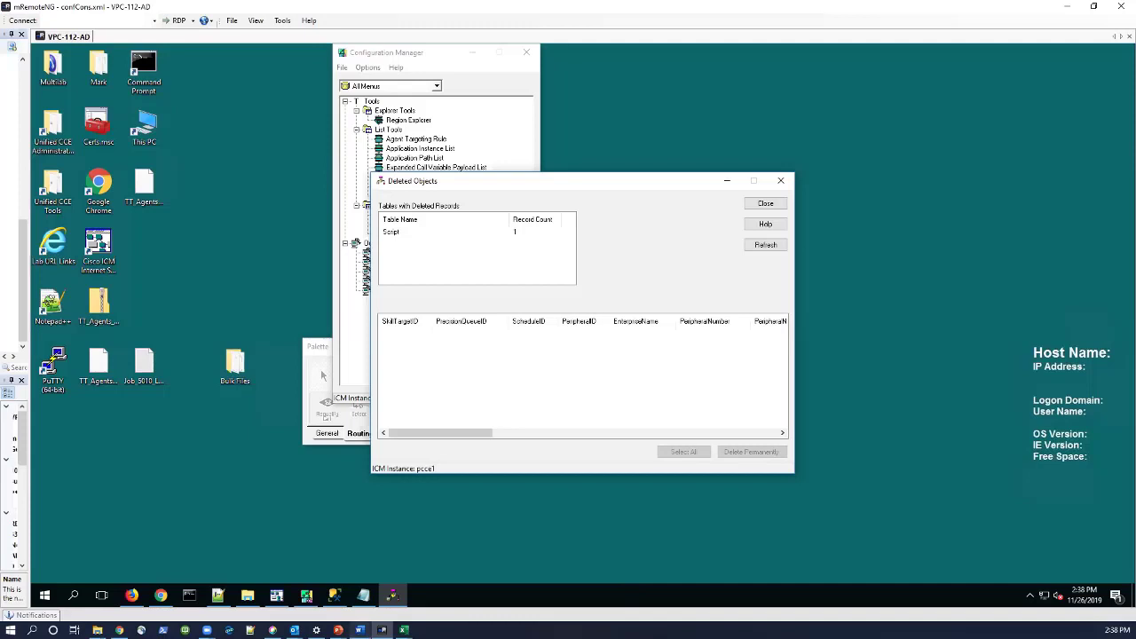
Switch to the running PowerPoint slide show and advance from the Guide for Bulk Template slide to the Thank You! slide.
{"action": "mouse_move", "coordinate": [339, 630]}
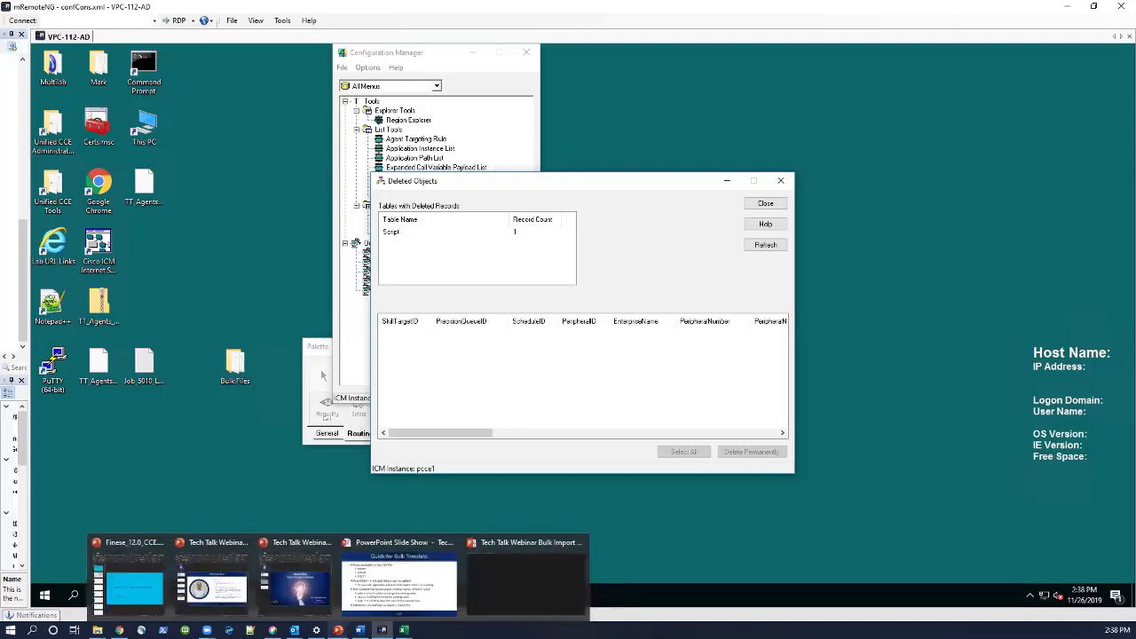
{"action": "left_click", "coordinate": [366, 584]}
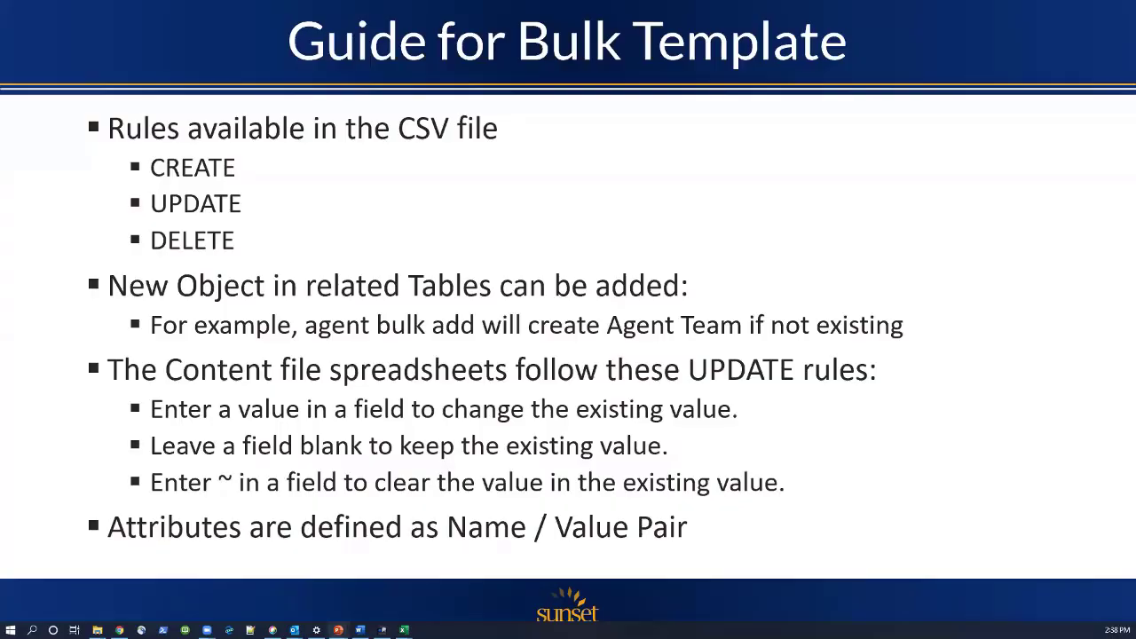
{"action": "left_click", "coordinate": [561, 530]}
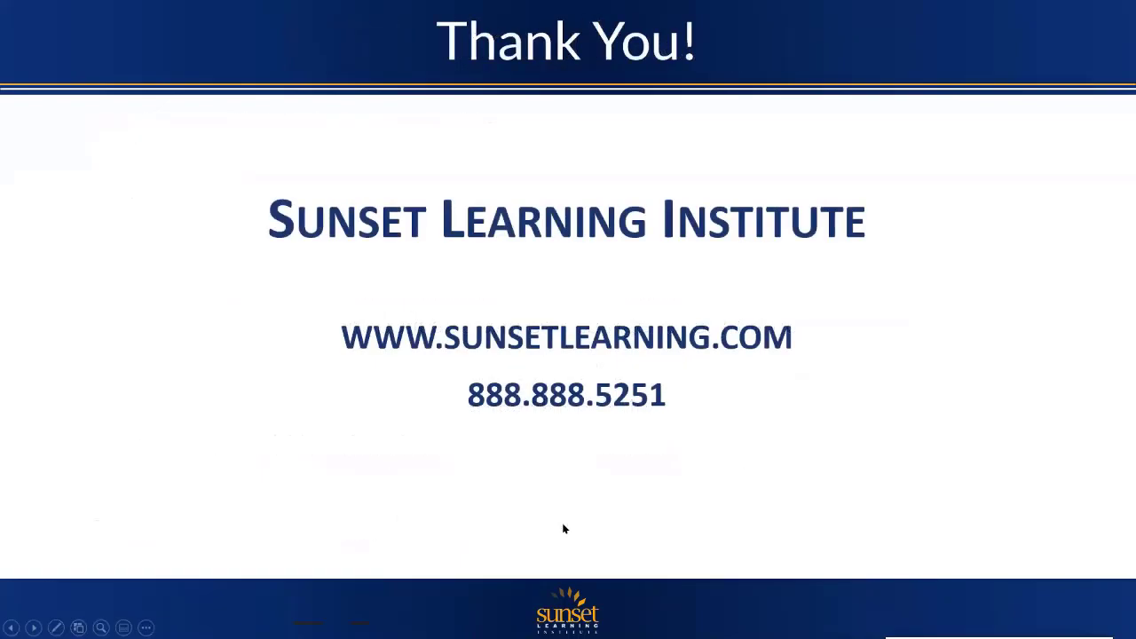